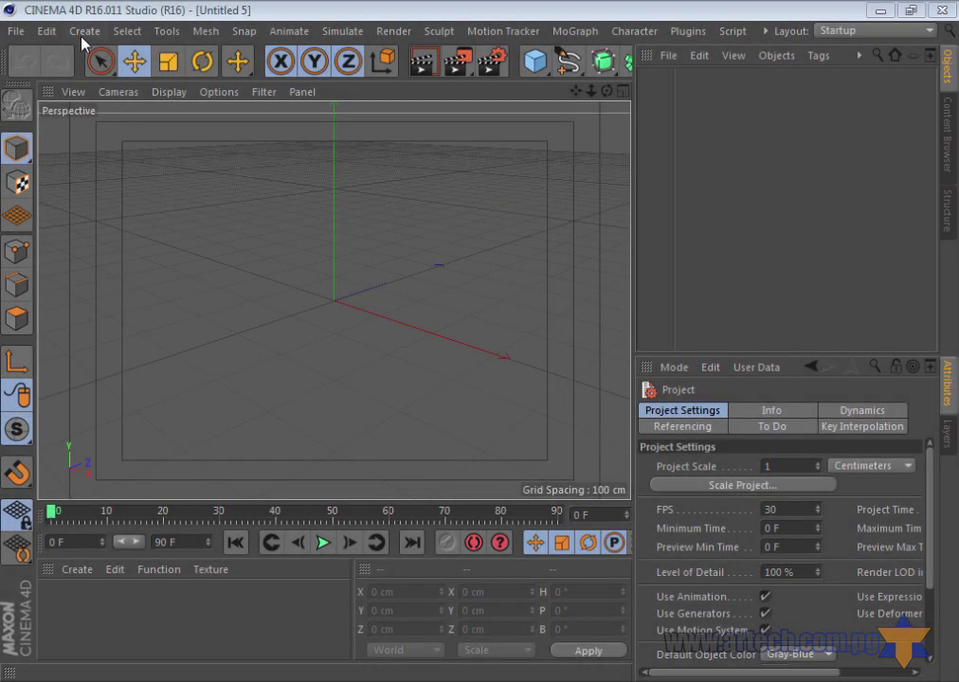
Show the Create > Spline submenu of spline primitives in the empty scene
{"action": "left_click", "coordinate": [84, 31]}
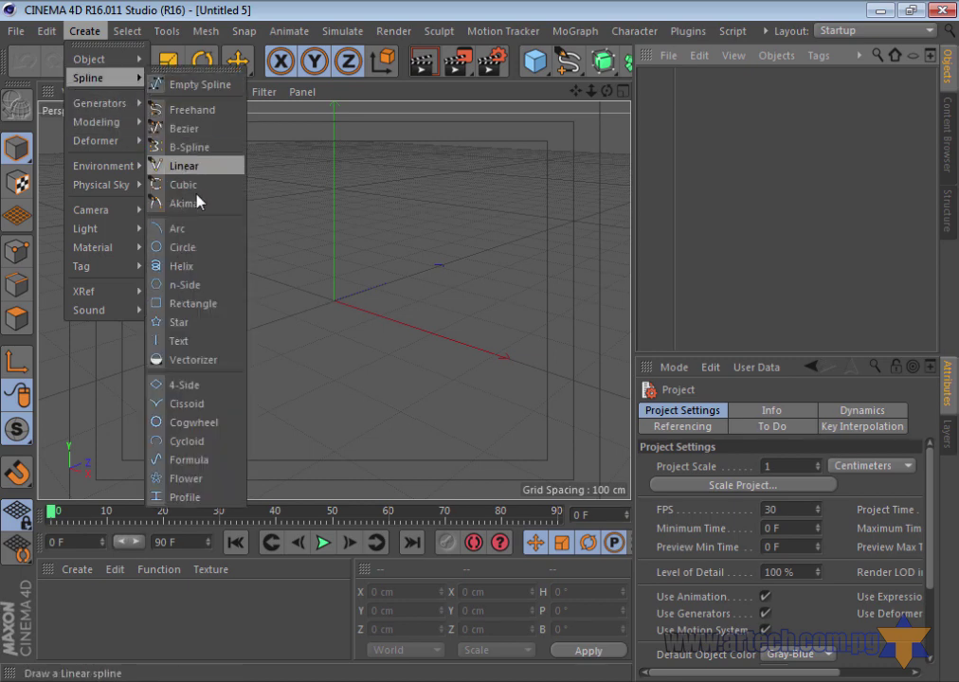
{"action": "mouse_move", "coordinate": [90, 78]}
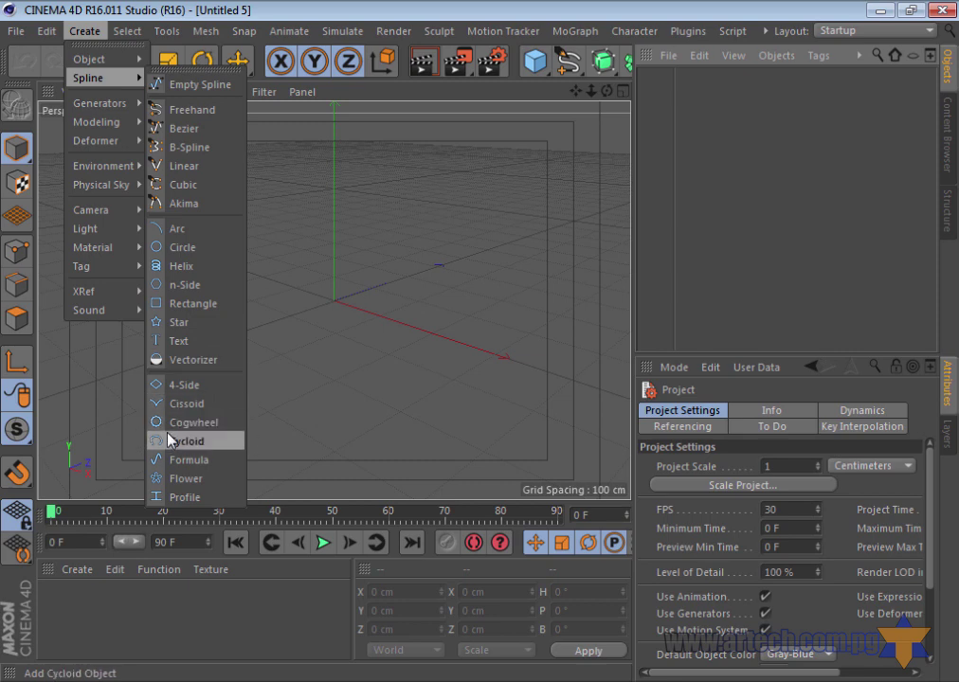
Add a Circle spline and set its radius to 150 cm (300 cm across)
{"action": "left_click", "coordinate": [180, 248]}
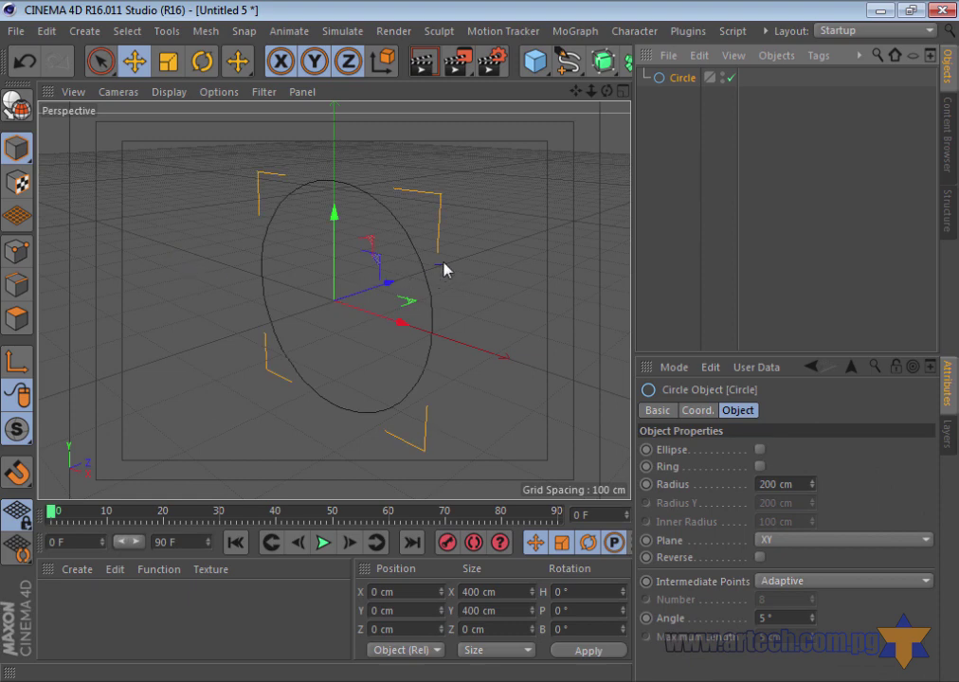
{"action": "left_click_drag", "start_coordinate": [606, 91], "coordinate": [482, 347]}
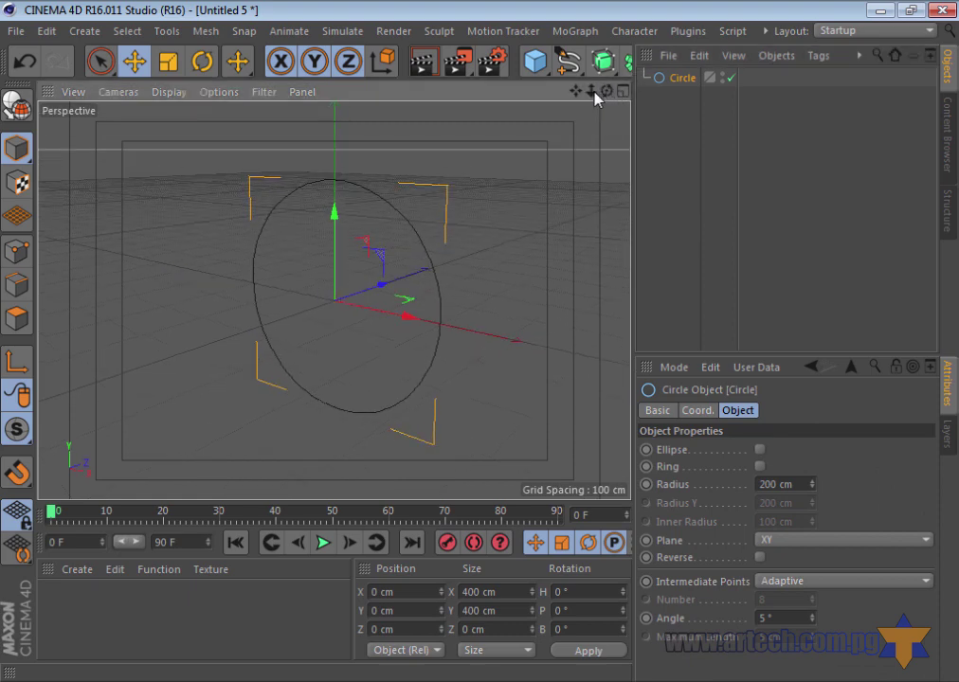
{"action": "left_click_drag", "start_coordinate": [590, 91], "coordinate": [481, 351]}
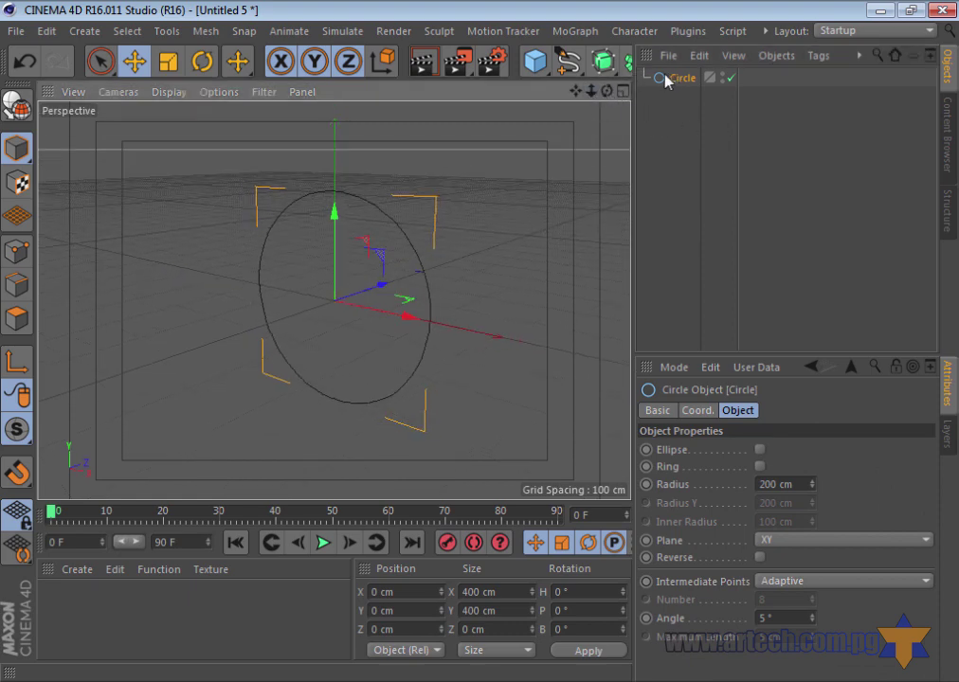
{"action": "left_click_drag", "start_coordinate": [812, 492], "coordinate": [783, 484]}
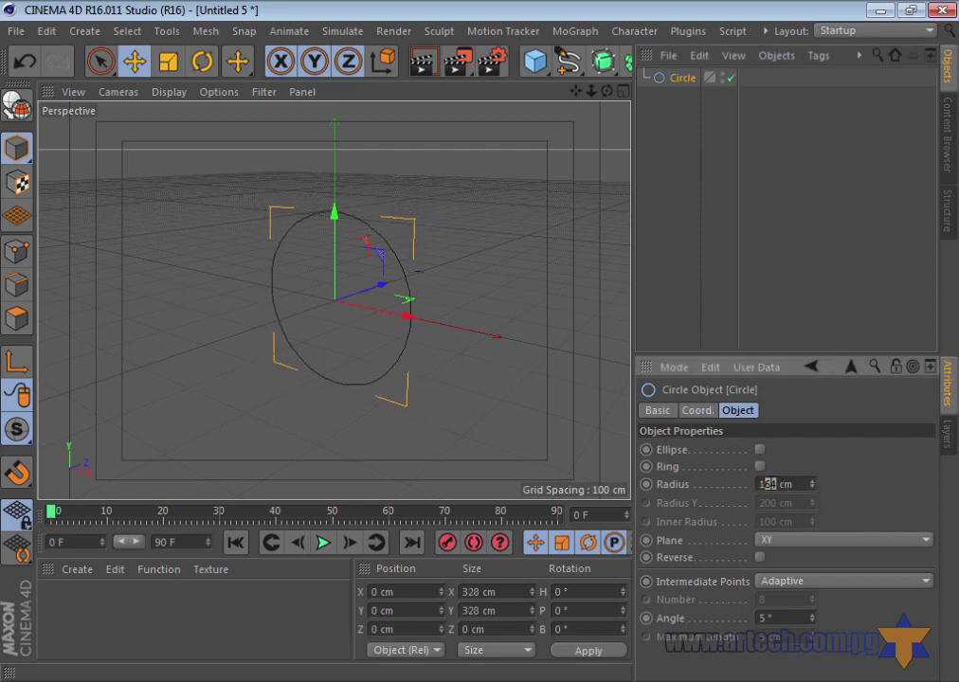
{"action": "type", "text": "150"}
{"action": "key", "text": "Return"}
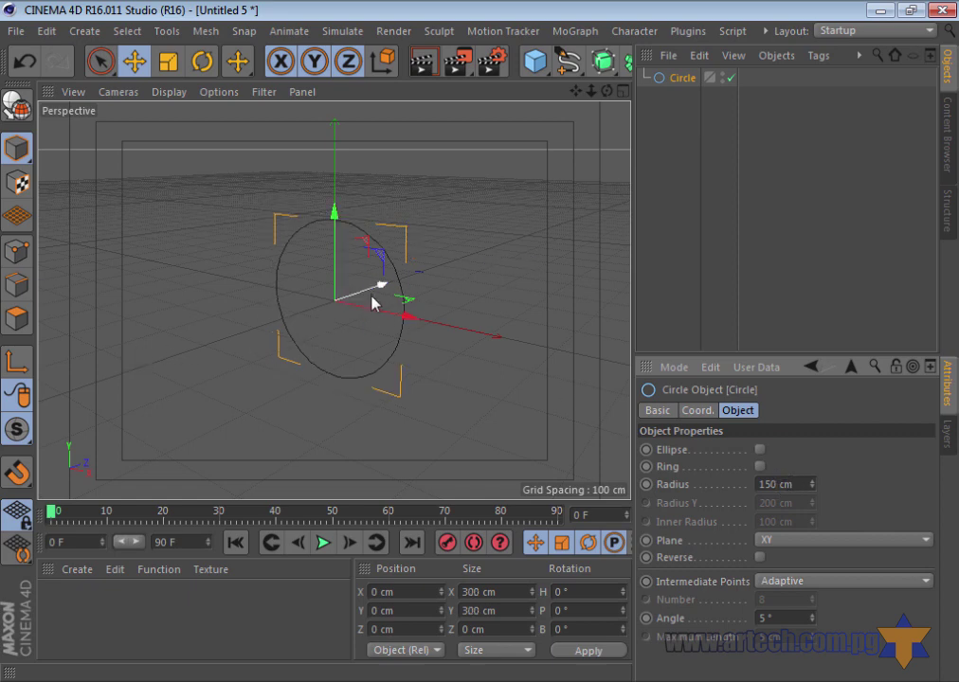
Place the Circle under a new Extrude generator to make a 20 cm thick disc
{"action": "left_click", "coordinate": [604, 61]}
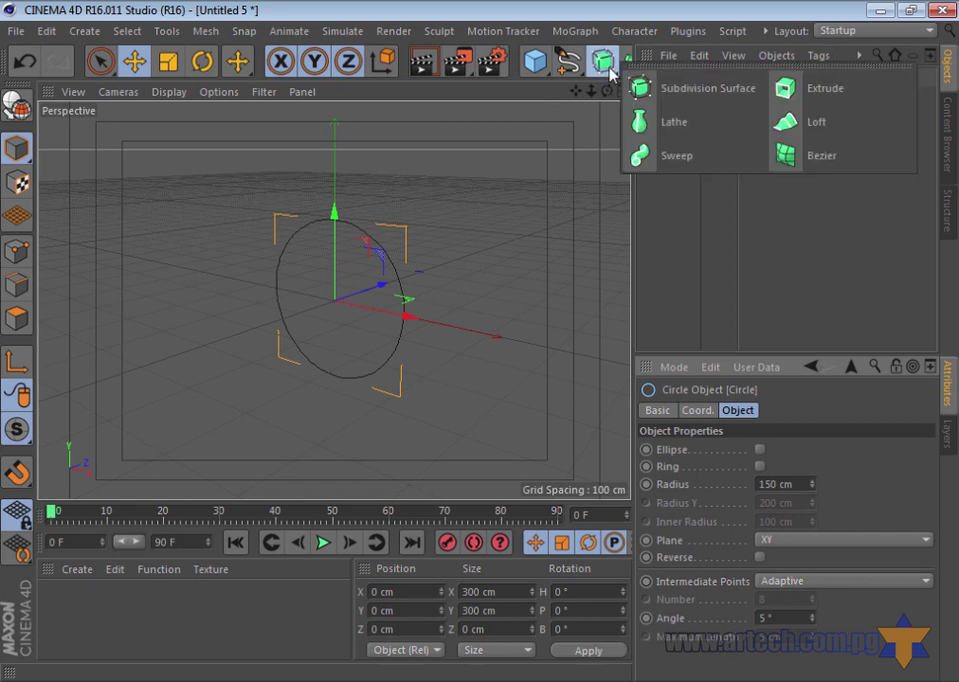
{"action": "left_click", "coordinate": [811, 87]}
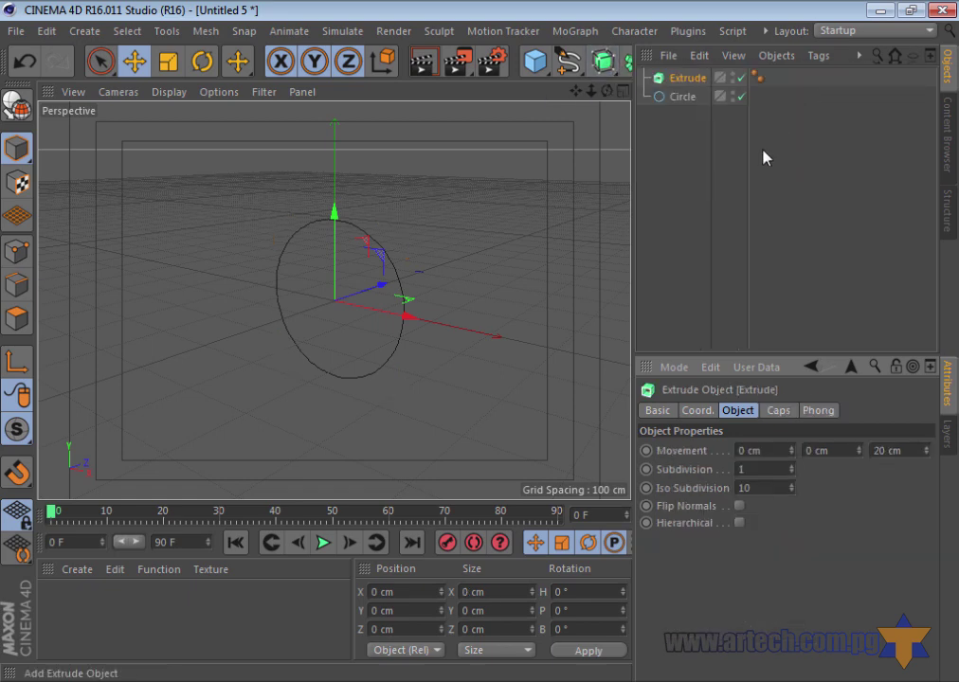
{"action": "left_click_drag", "start_coordinate": [689, 96], "coordinate": [693, 80]}
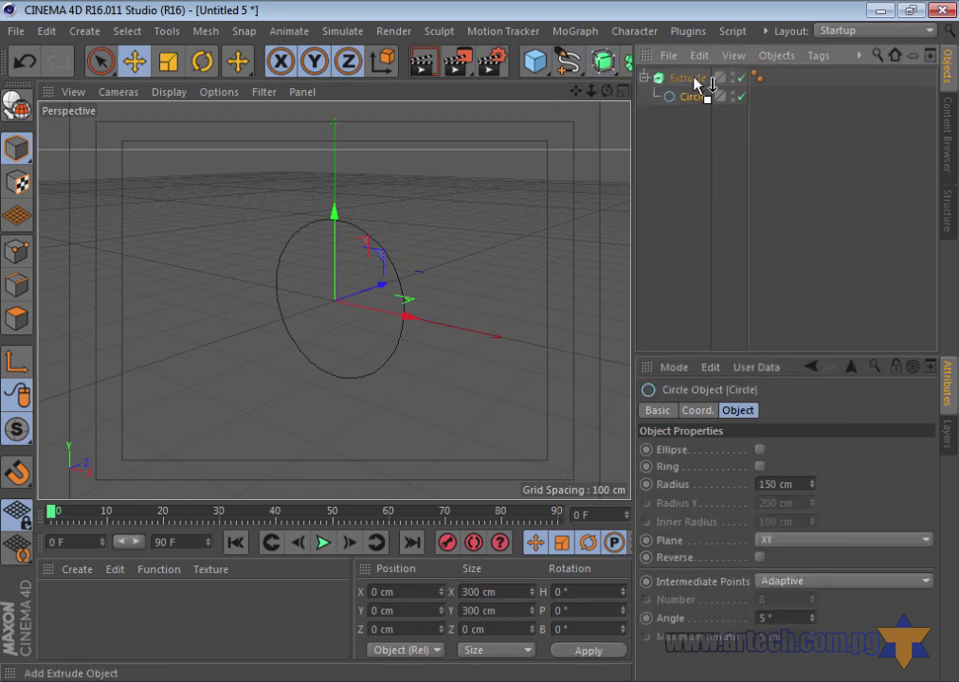
{"action": "left_click", "coordinate": [690, 79]}
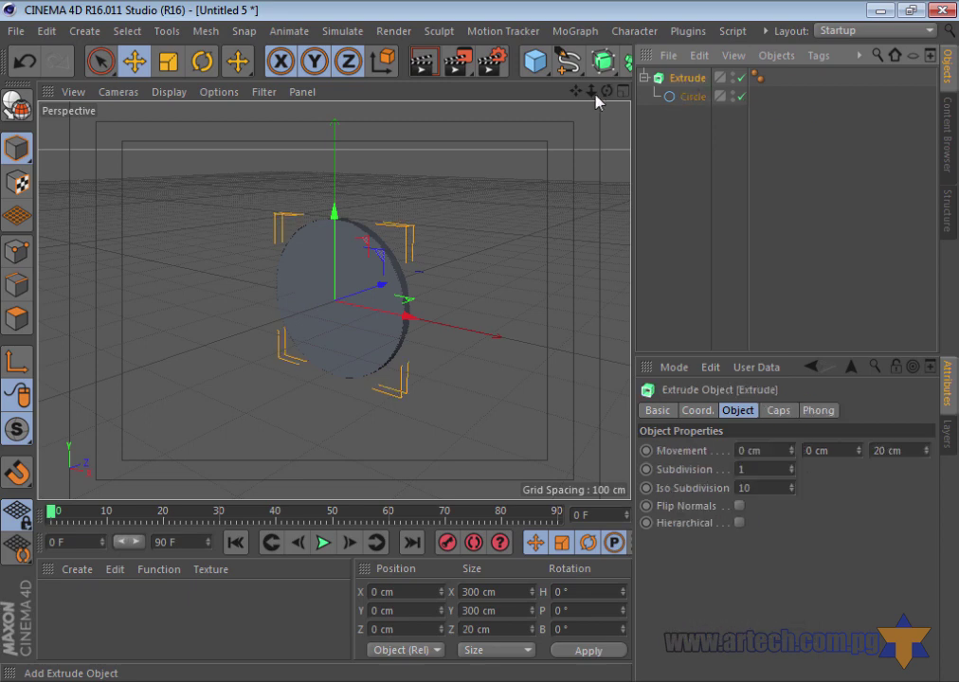
{"action": "left_click_drag", "start_coordinate": [592, 92], "coordinate": [481, 350]}
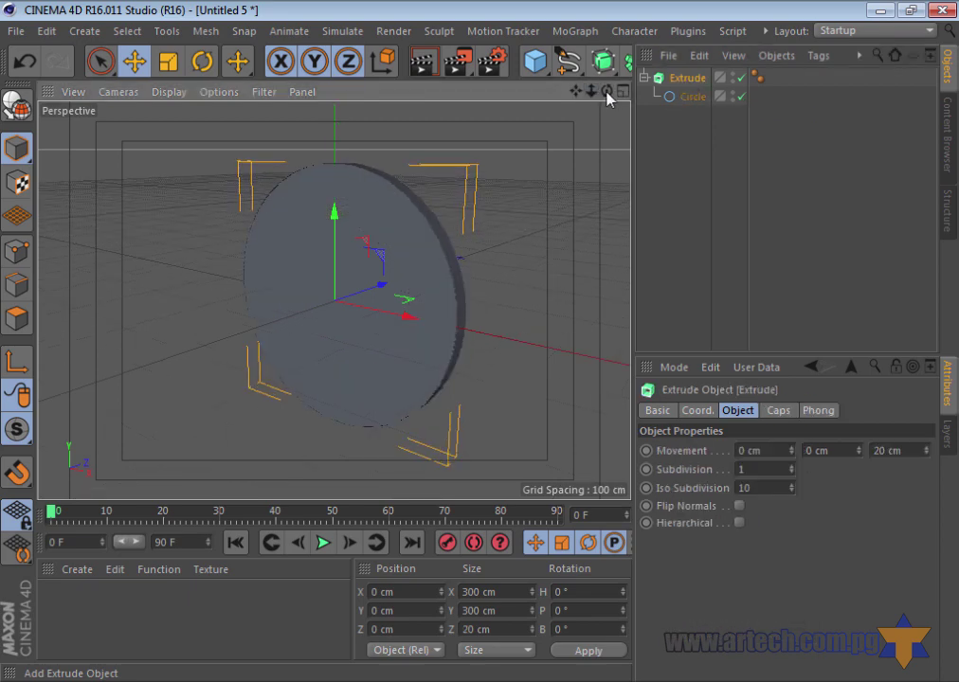
{"action": "left_click_drag", "start_coordinate": [606, 92], "coordinate": [480, 349]}
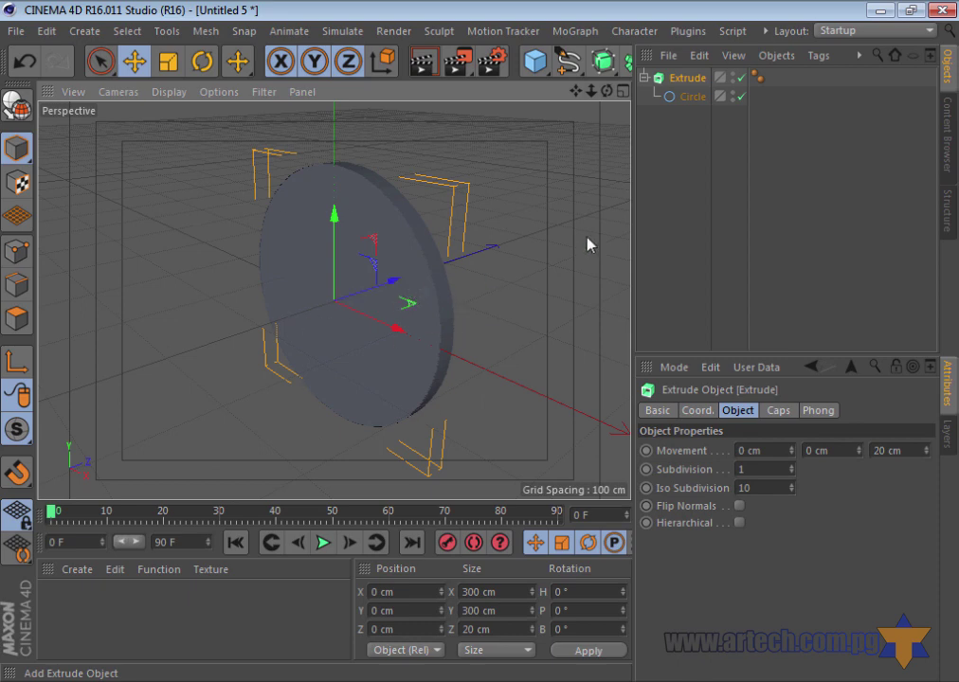
{"action": "left_click", "coordinate": [645, 76]}
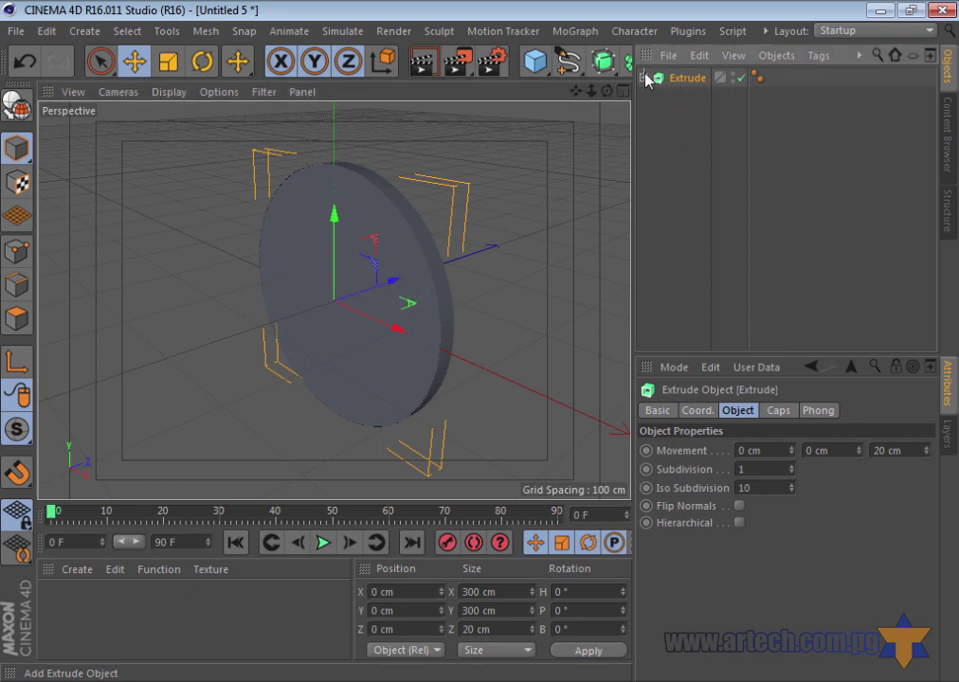
Set both the Start and End caps of the Extrude to Fillet Cap, keeping Convex type
{"action": "left_click", "coordinate": [787, 414]}
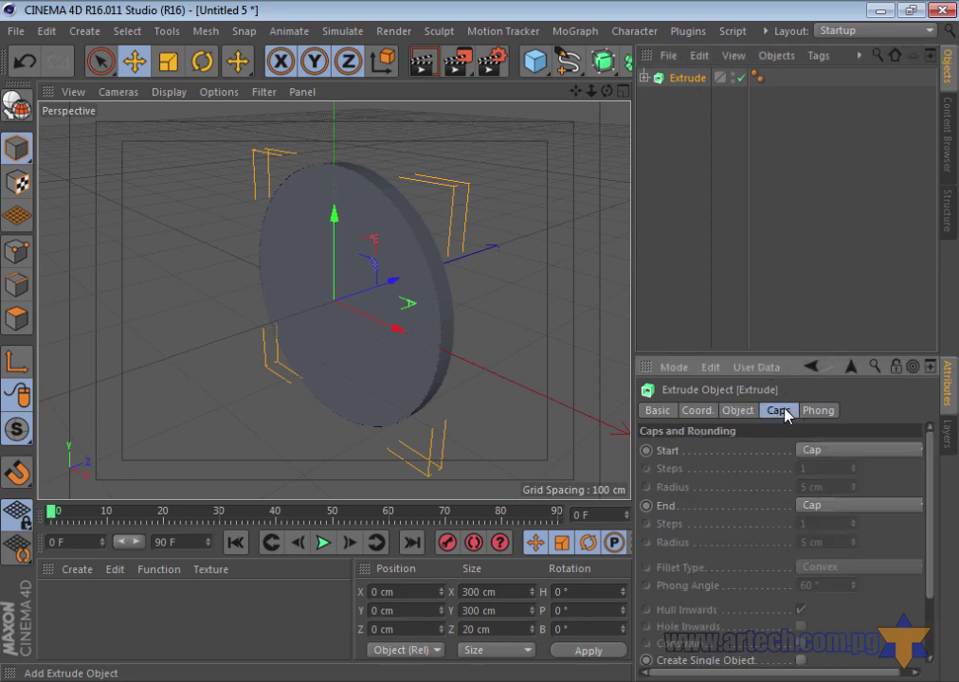
{"action": "left_click", "coordinate": [828, 455]}
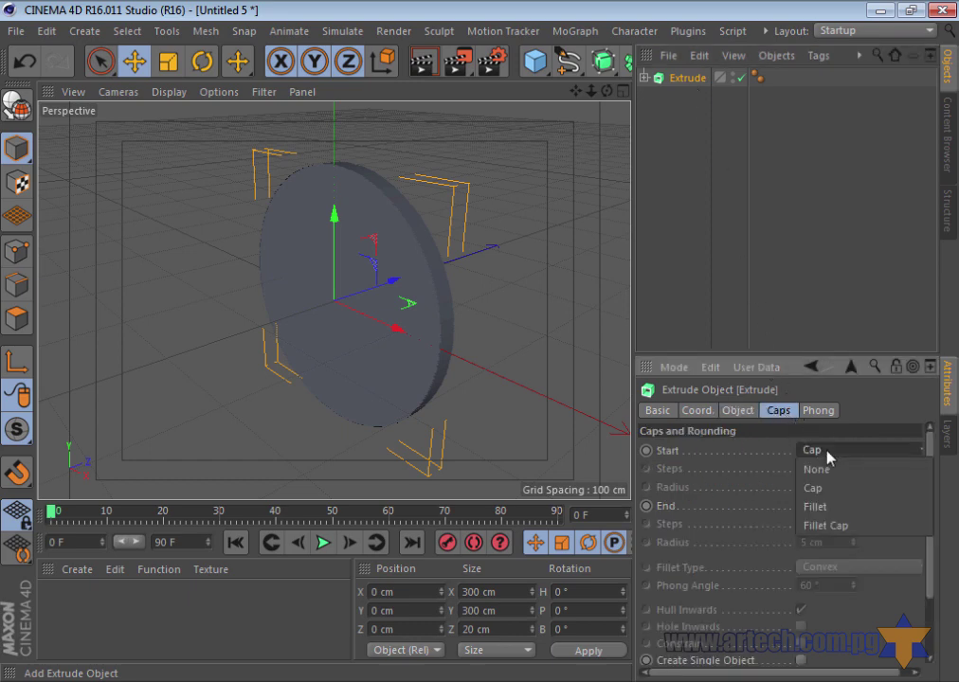
{"action": "left_click", "coordinate": [830, 525]}
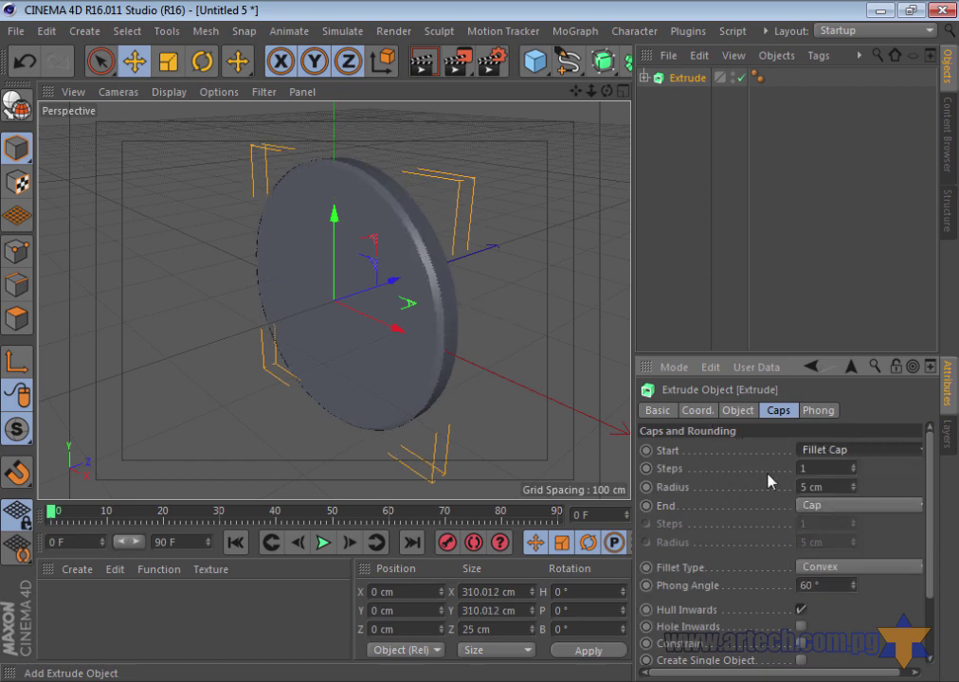
{"action": "left_click", "coordinate": [821, 505]}
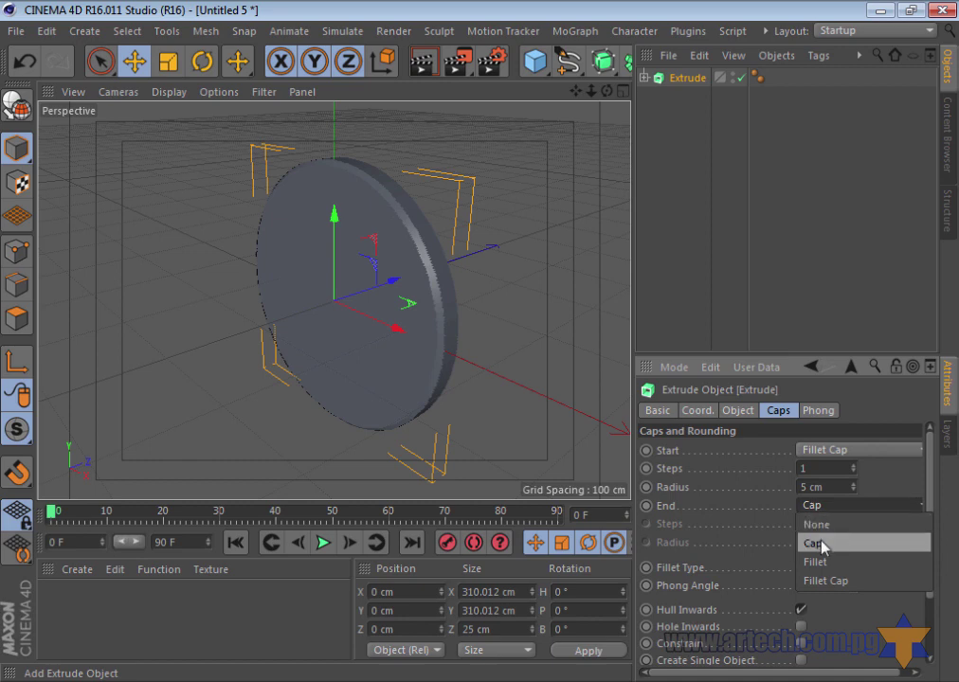
{"action": "left_click", "coordinate": [817, 524]}
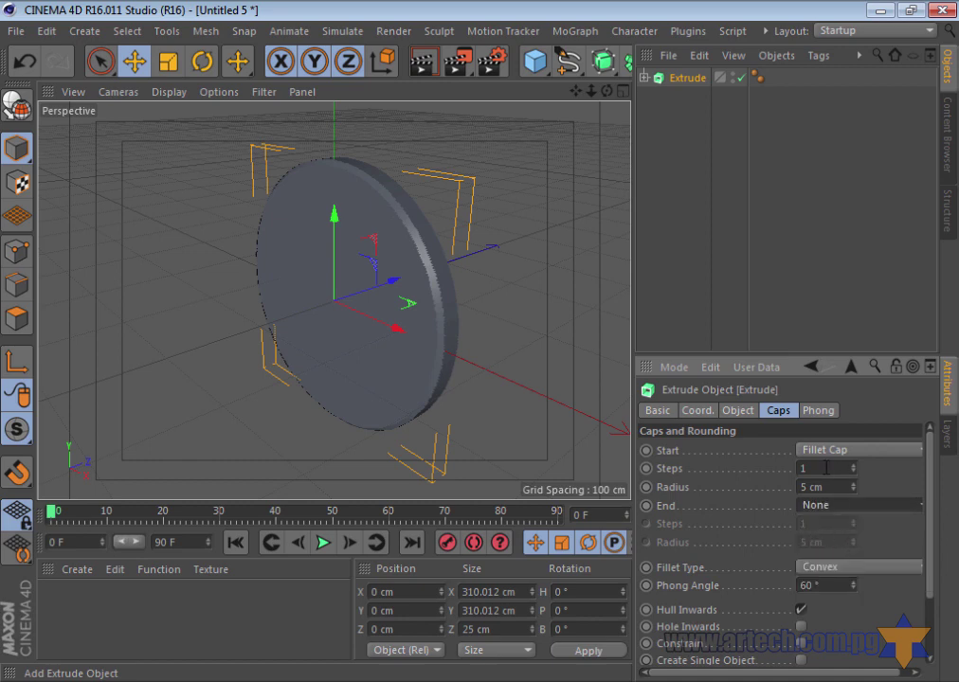
{"action": "left_click", "coordinate": [839, 507]}
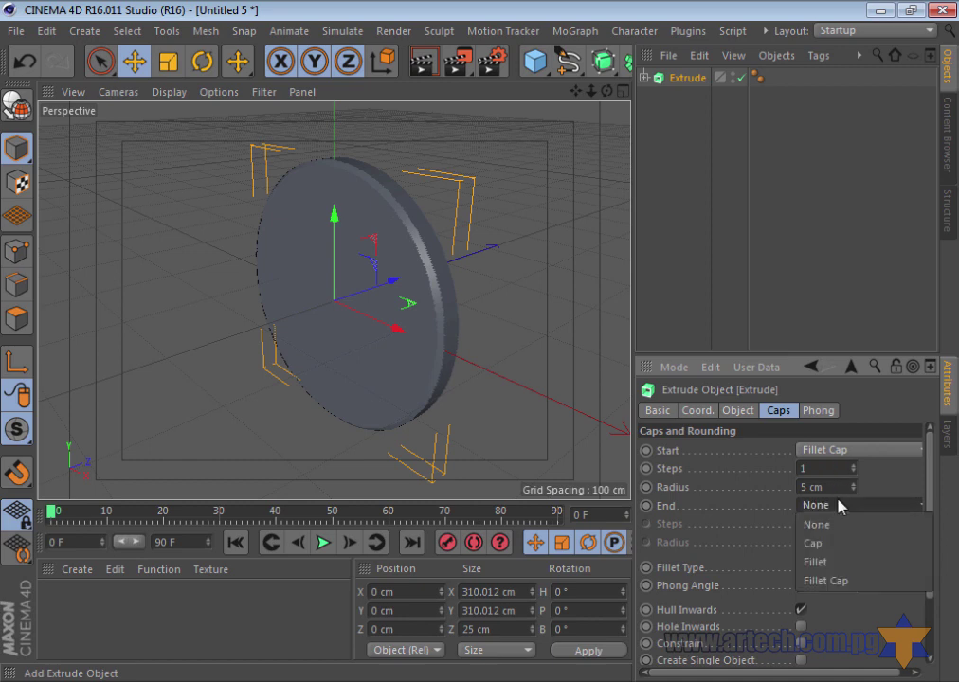
{"action": "left_click", "coordinate": [834, 581]}
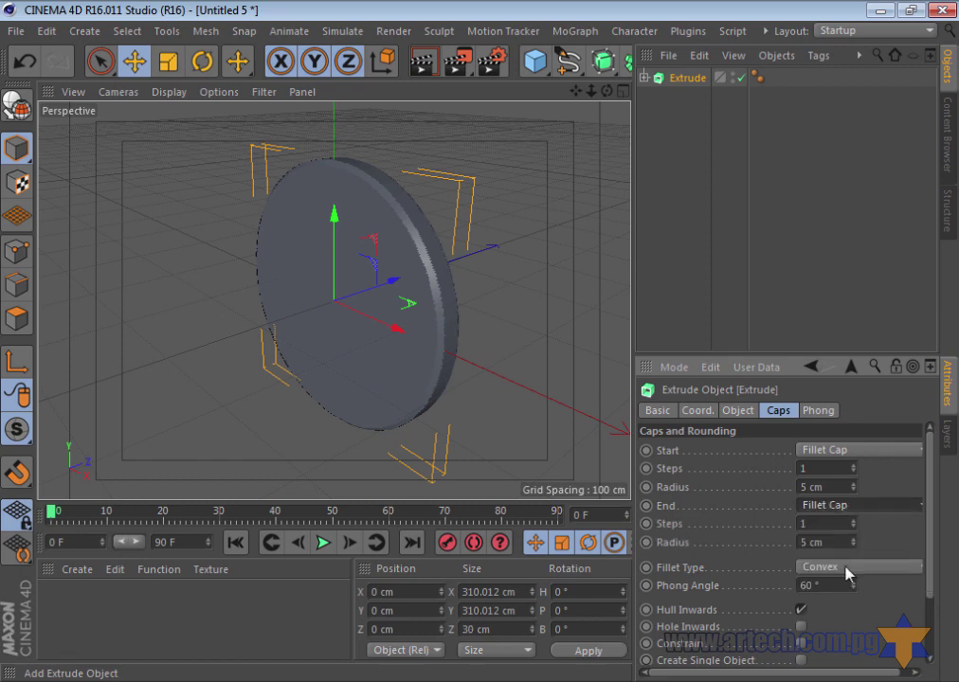
{"action": "left_click", "coordinate": [851, 451]}
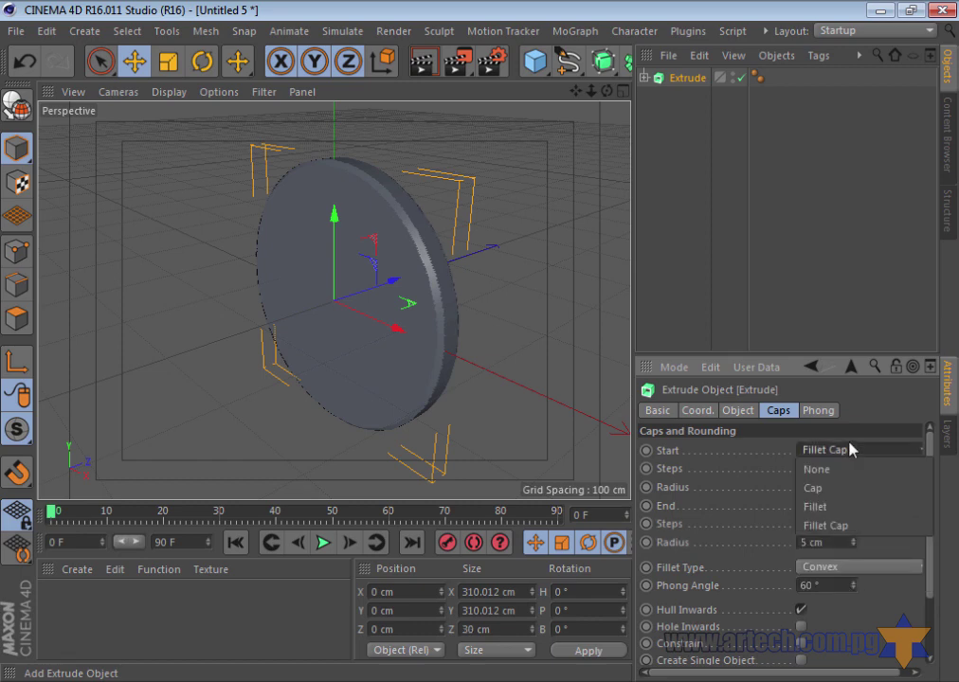
{"action": "left_click", "coordinate": [837, 474]}
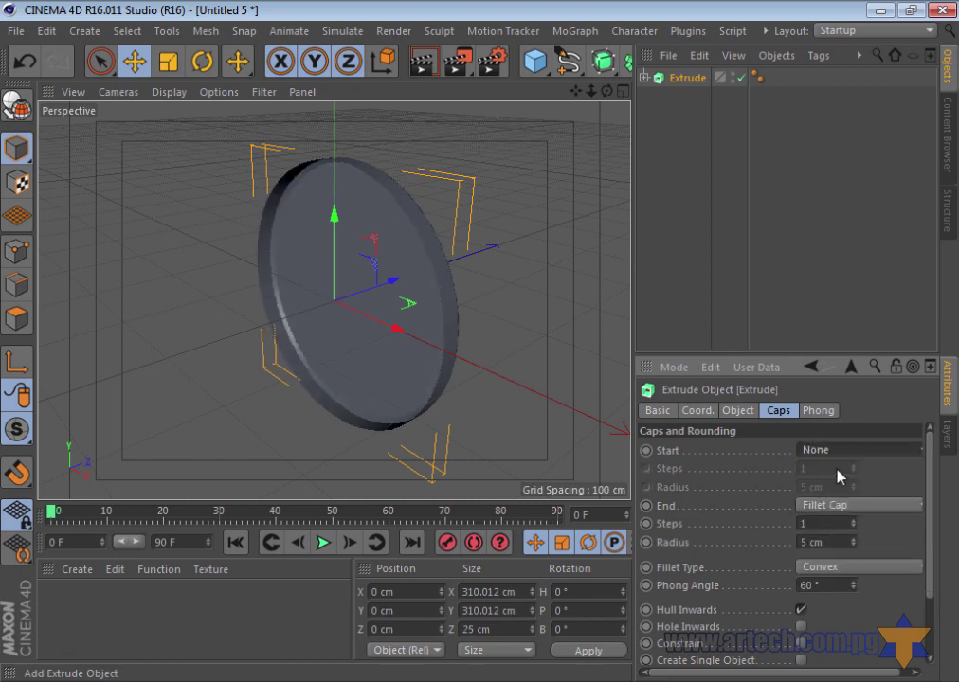
{"action": "left_click", "coordinate": [834, 454]}
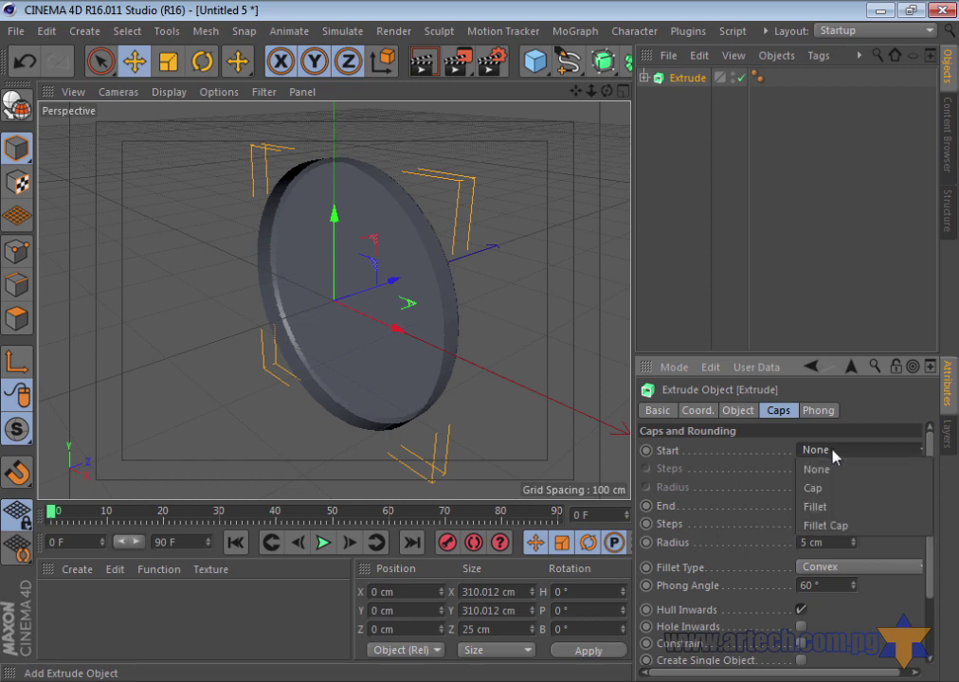
{"action": "left_click", "coordinate": [839, 530]}
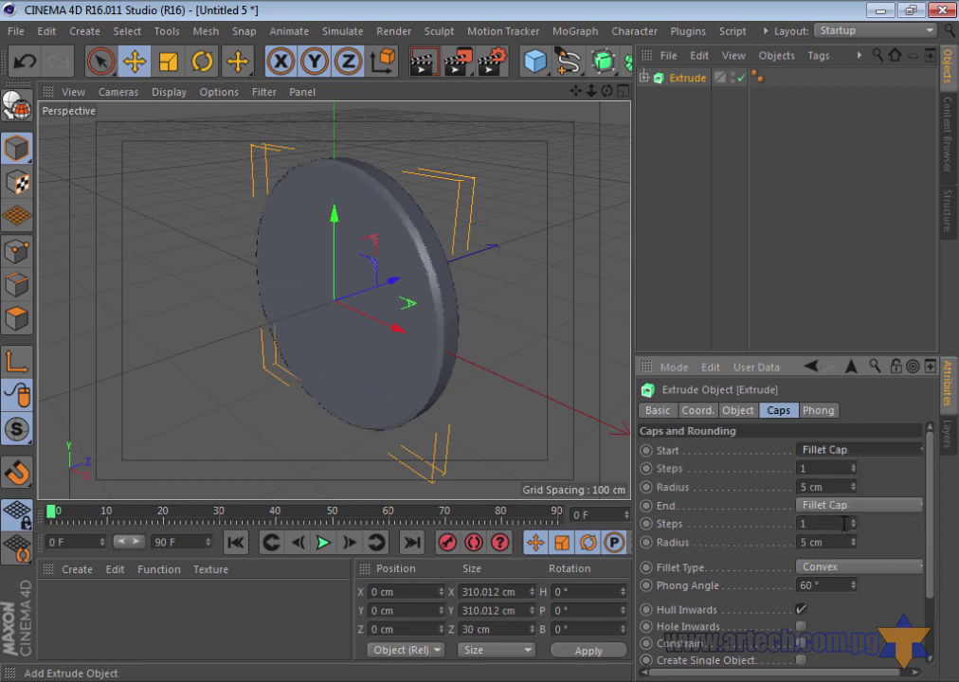
{"action": "left_click", "coordinate": [838, 508]}
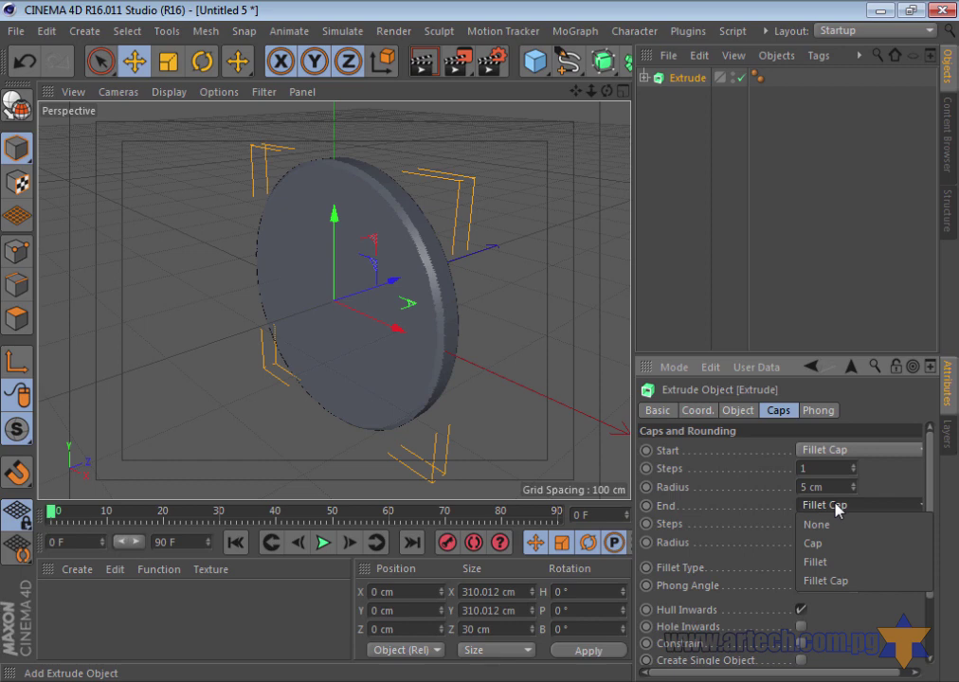
{"action": "left_click", "coordinate": [845, 580]}
{"action": "left_click", "coordinate": [849, 567]}
{"action": "key", "text": "Escape"}
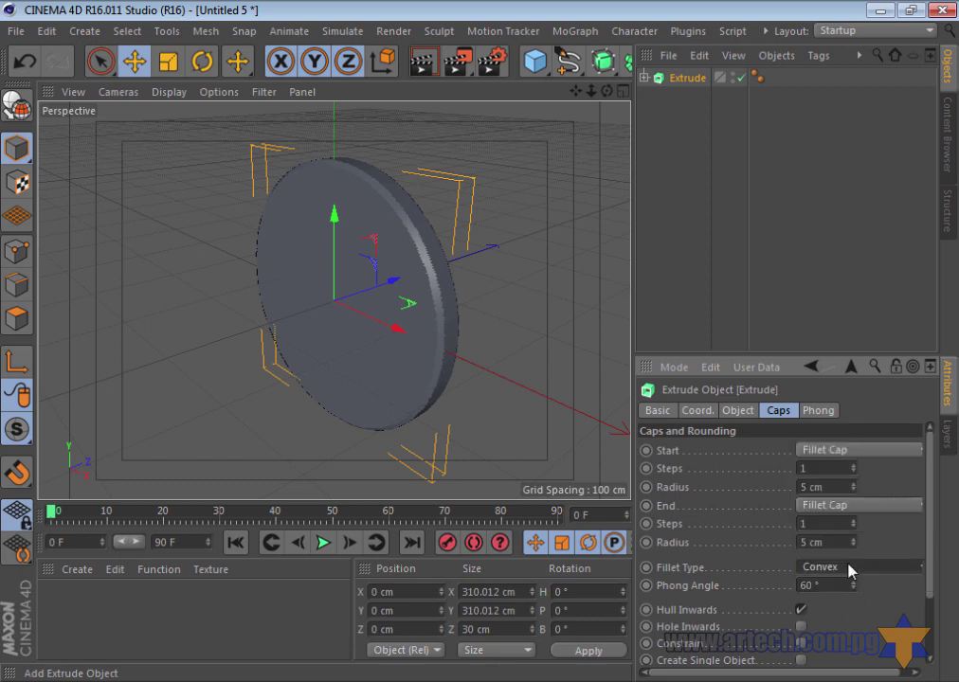
Set the start and end fillet radius values to 0.5 cm
{"action": "left_click_drag", "start_coordinate": [606, 90], "coordinate": [474, 341]}
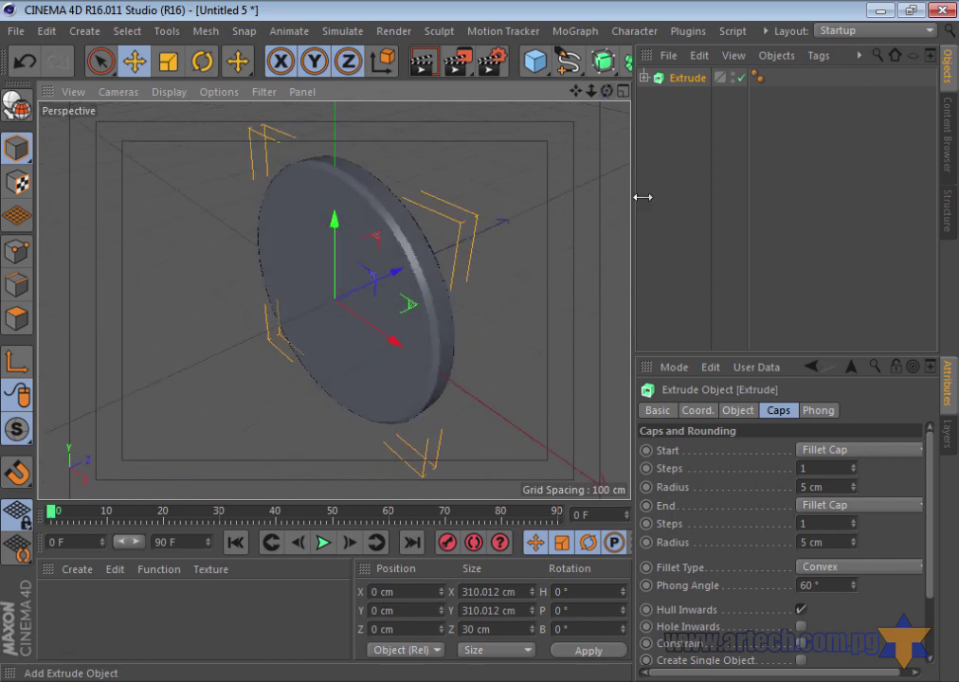
{"action": "double_click", "coordinate": [802, 542]}
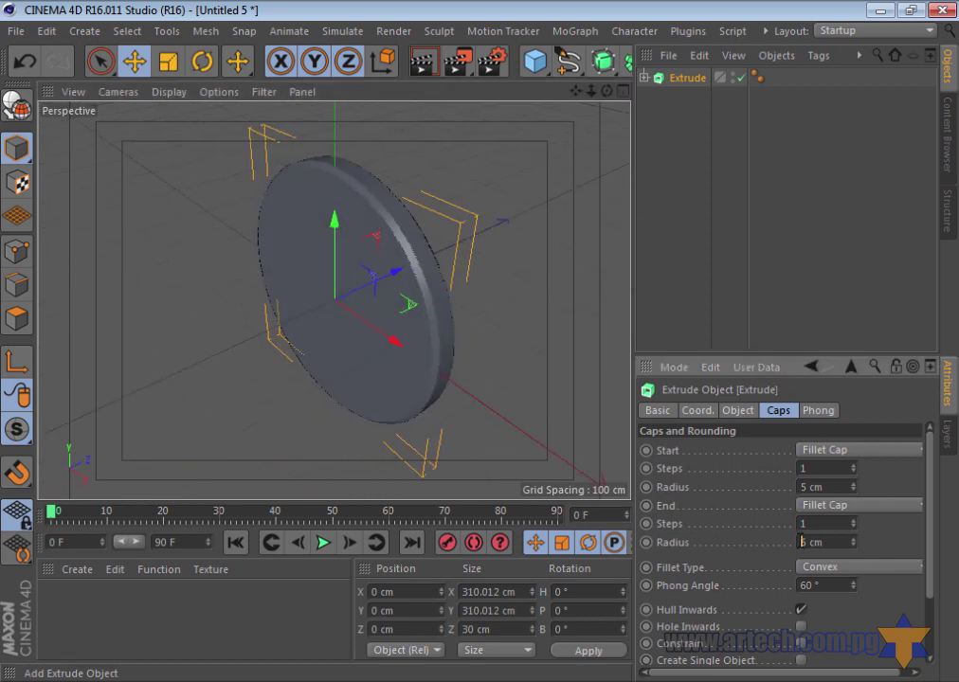
{"action": "double_click", "coordinate": [802, 487]}
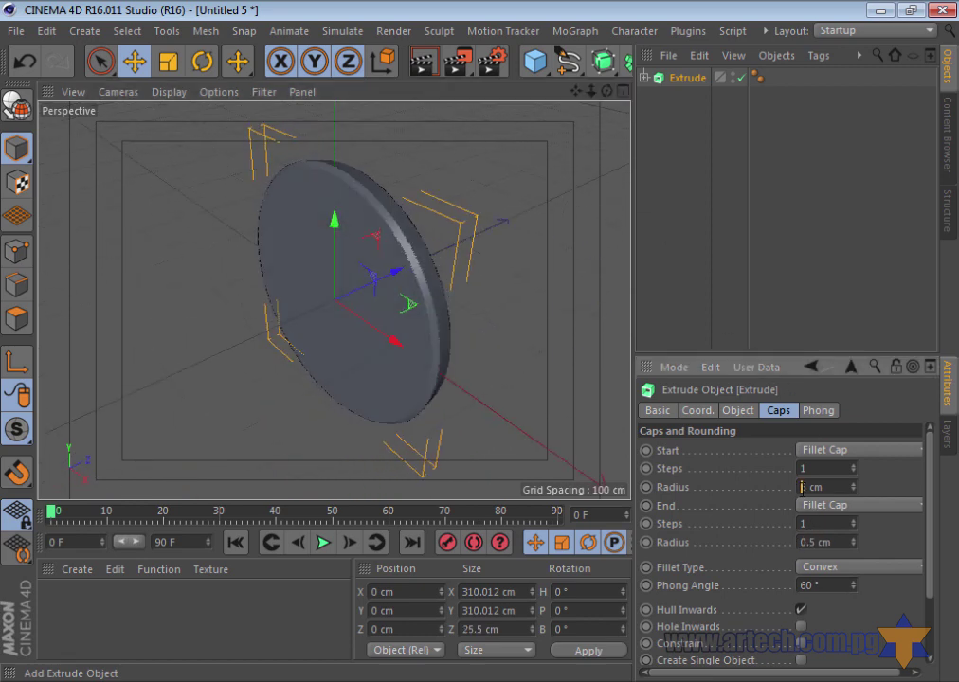
{"action": "type", "text": ".5"}
{"action": "double_click", "coordinate": [817, 471]}
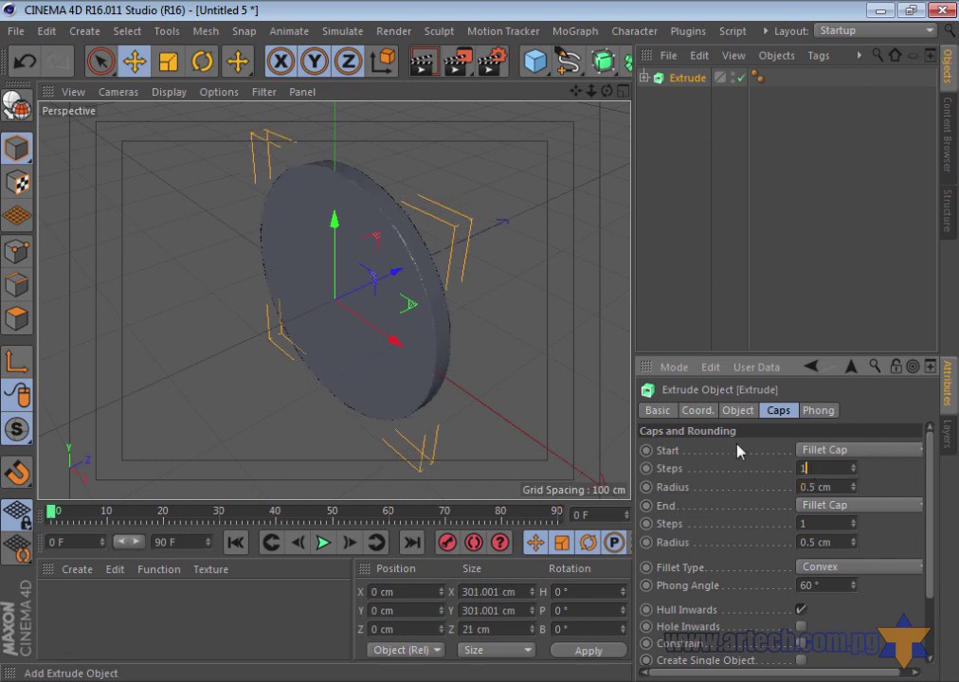
Zoom in on the disc's rounded edge, render a preview, and show the Extrude's Object settings
{"action": "left_click_drag", "start_coordinate": [592, 92], "coordinate": [481, 347]}
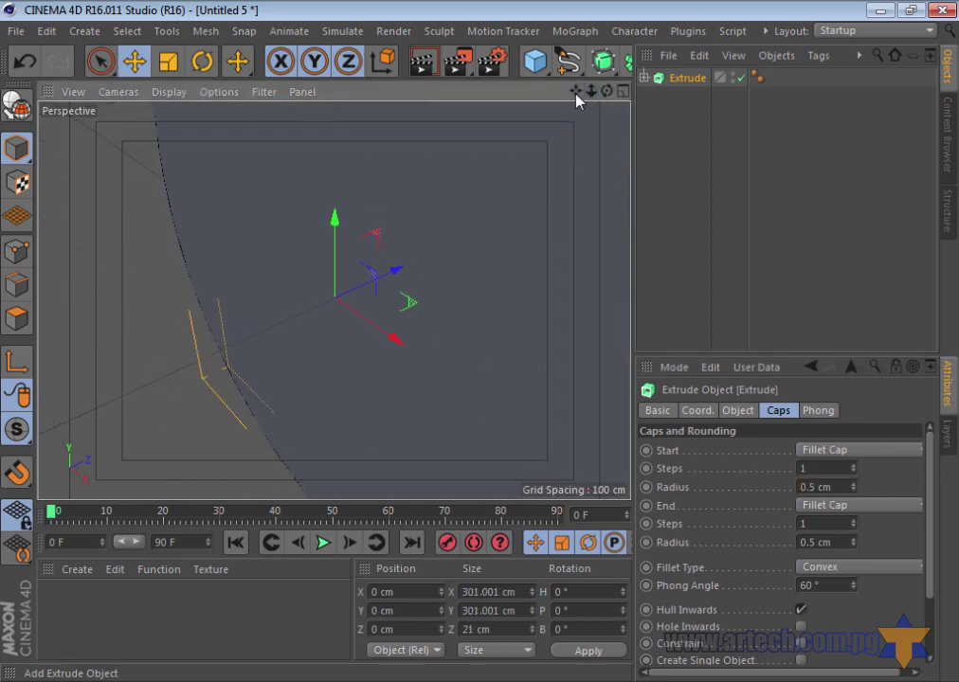
{"action": "left_click_drag", "start_coordinate": [579, 94], "coordinate": [477, 346]}
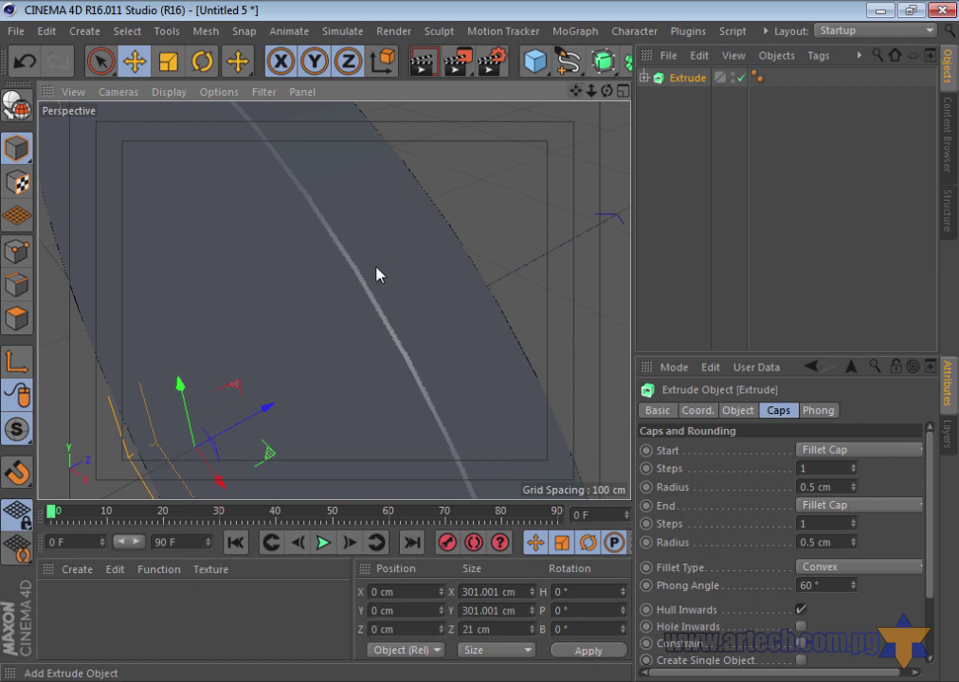
{"action": "left_click", "coordinate": [422, 69]}
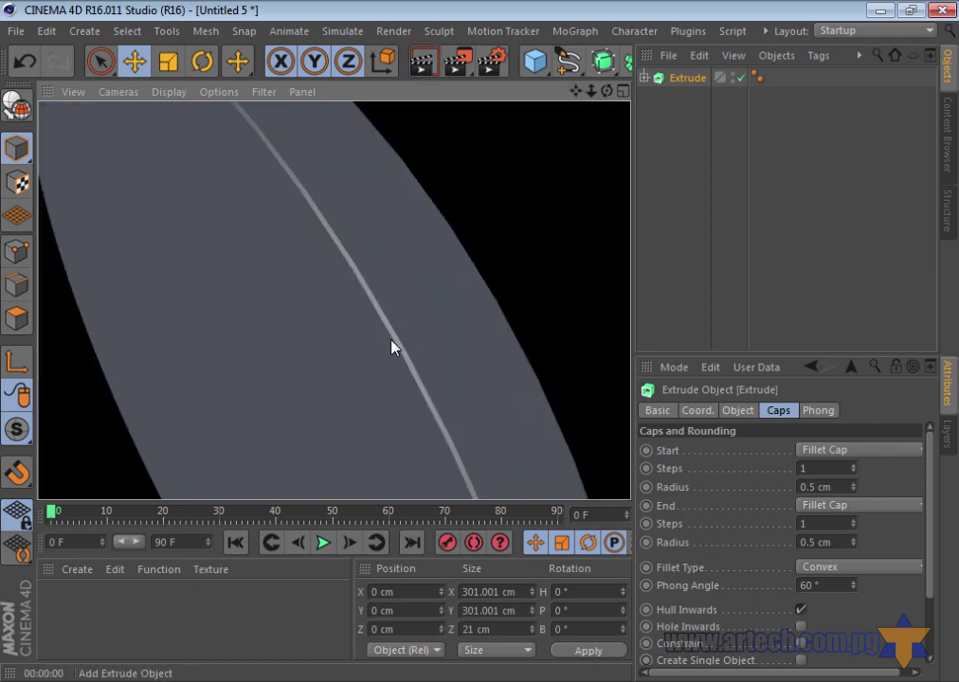
{"action": "left_click", "coordinate": [750, 412]}
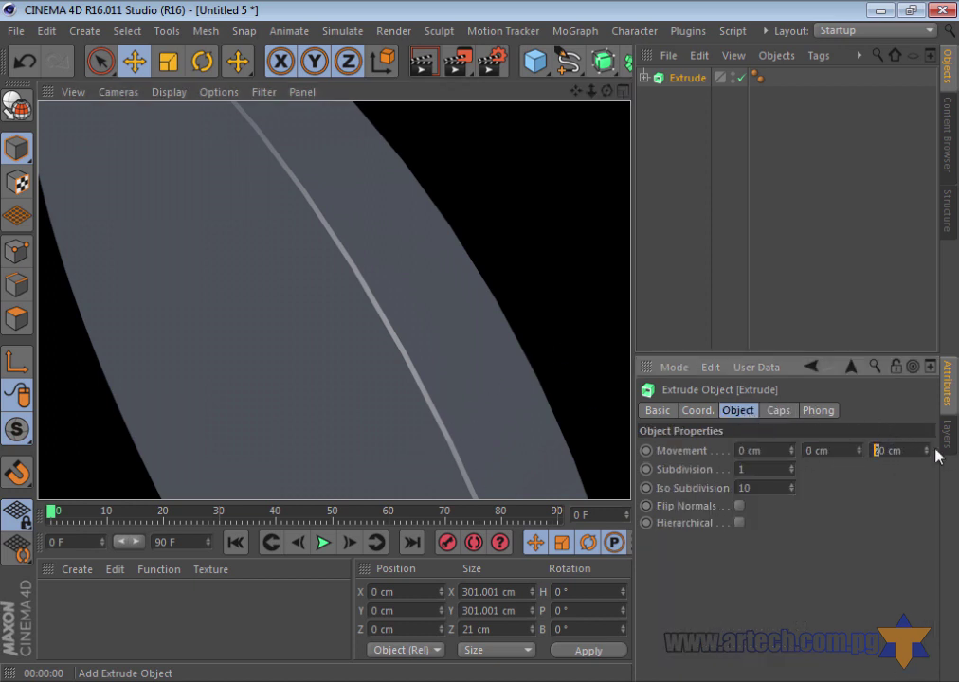
Raise the Extrude Movement depth to 300 cm and inspect the resulting long cylinder
{"action": "left_click_drag", "start_coordinate": [927, 450], "coordinate": [927, 444]}
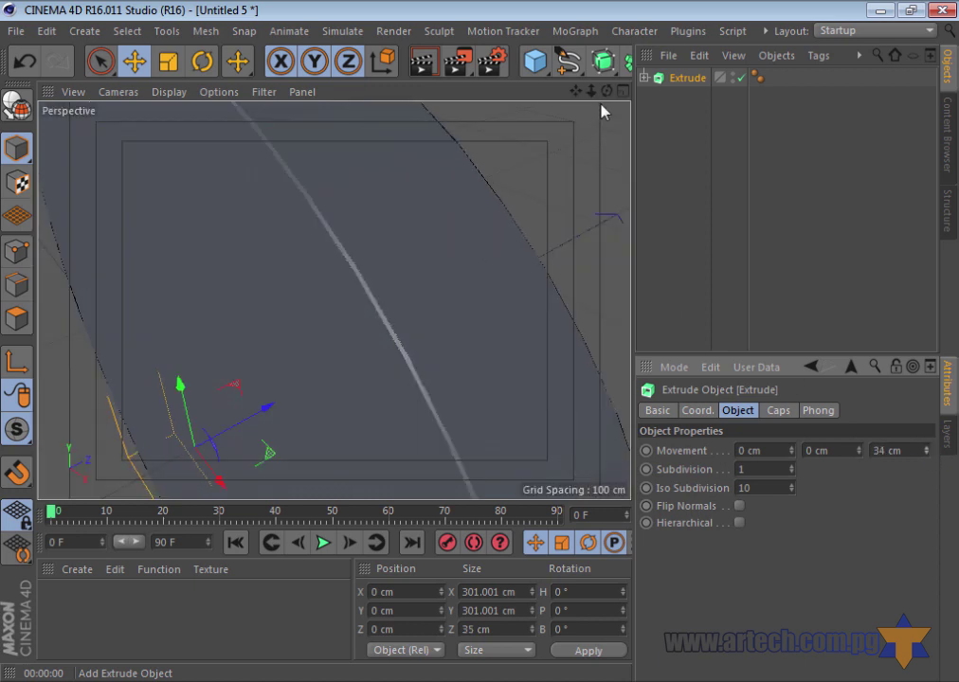
{"action": "scroll", "coordinate": [479, 351], "scroll_direction": "down", "scroll_amount": 5}
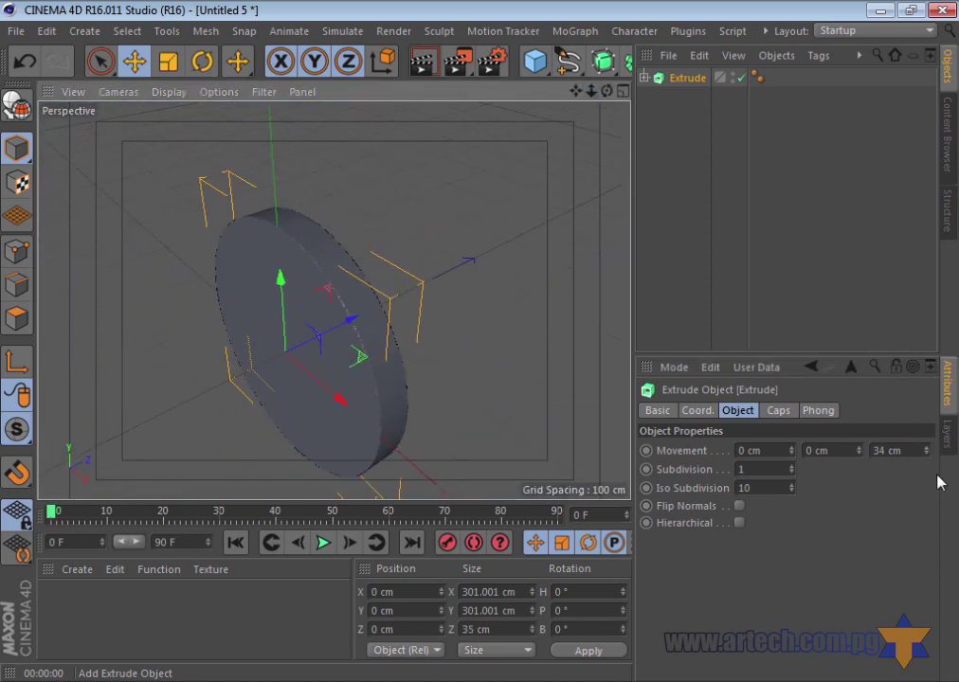
{"action": "left_click_drag", "start_coordinate": [927, 450], "coordinate": [927, 446]}
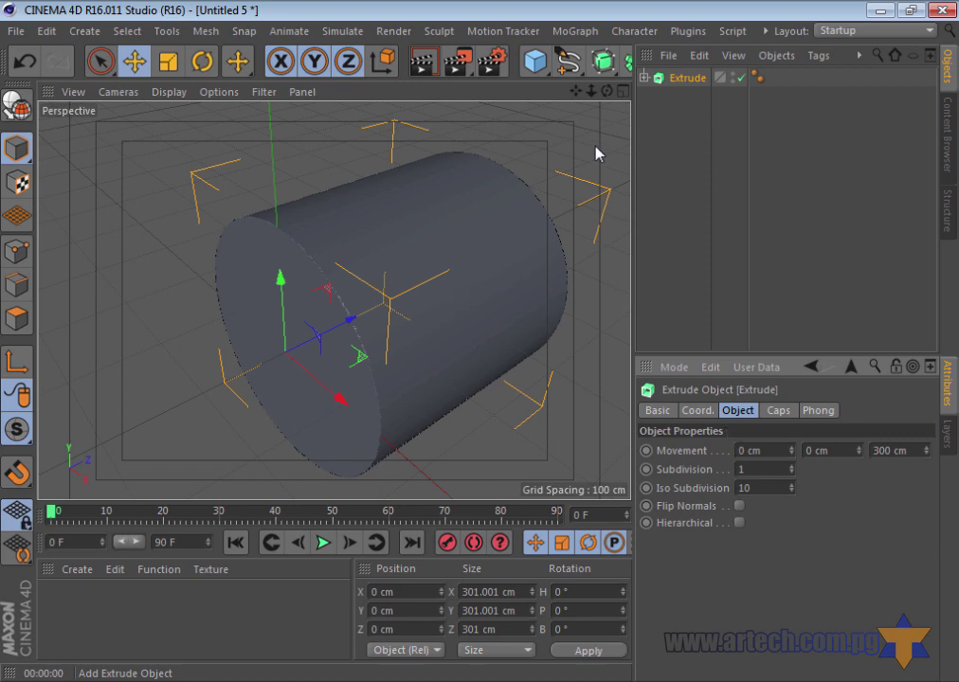
{"action": "left_click_drag", "start_coordinate": [591, 91], "coordinate": [481, 349]}
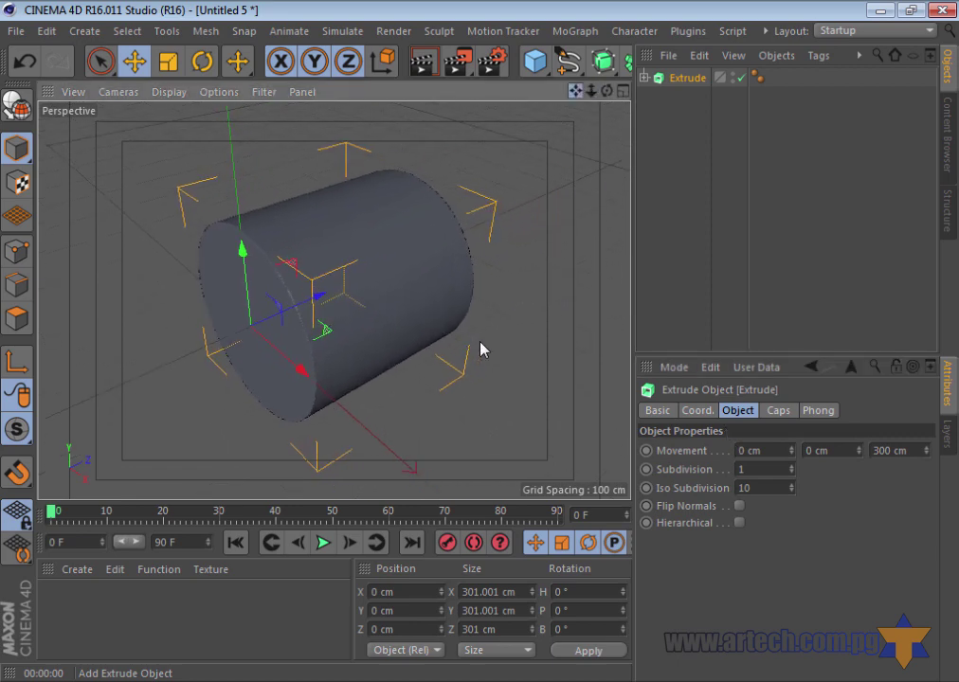
{"action": "mouse_move", "coordinate": [592, 91]}
{"action": "left_mouse_down"}
{"action": "mouse_move", "coordinate": [574, 98]}
{"action": "mouse_move", "coordinate": [483, 347]}
{"action": "mouse_move", "coordinate": [578, 94]}
{"action": "left_mouse_up"}
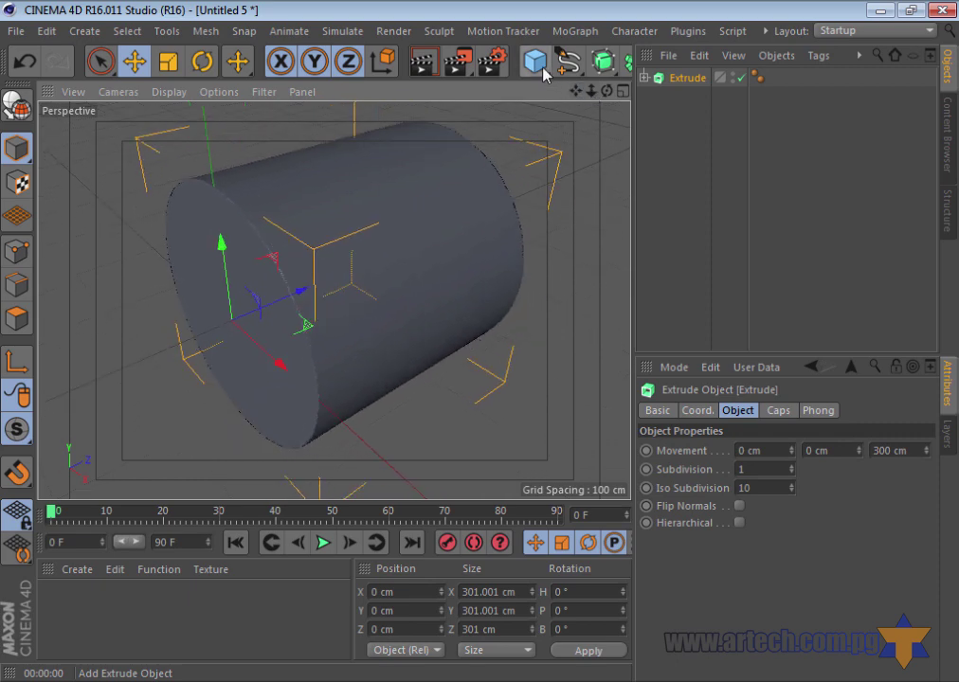
{"action": "left_click", "coordinate": [542, 72]}
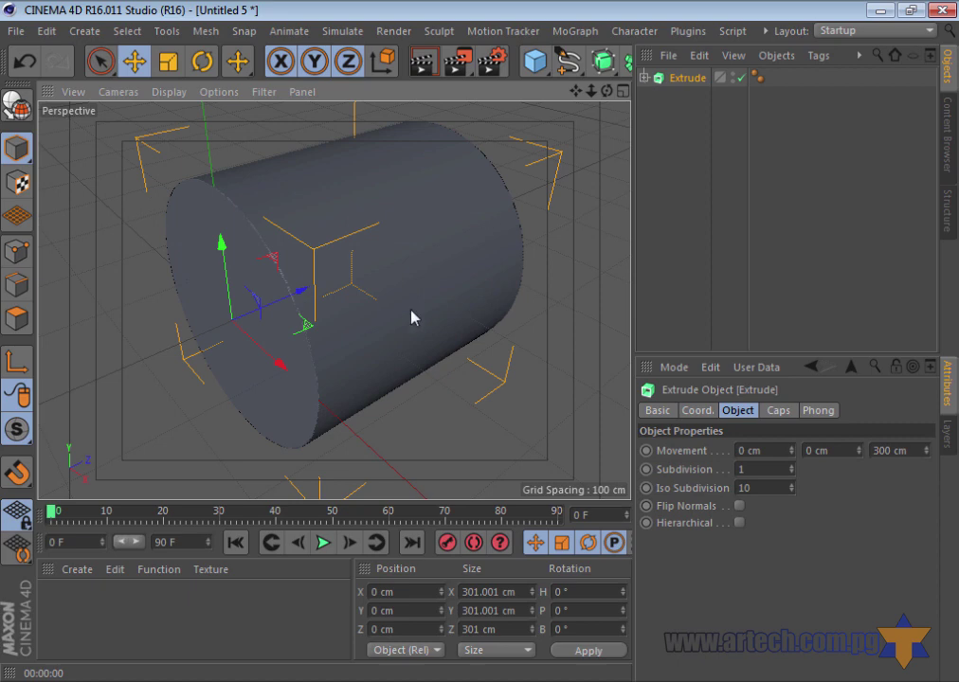
Disable the Extrude and make its child Circle an editable spline
{"action": "left_click", "coordinate": [644, 78]}
{"action": "left_click", "coordinate": [741, 78]}
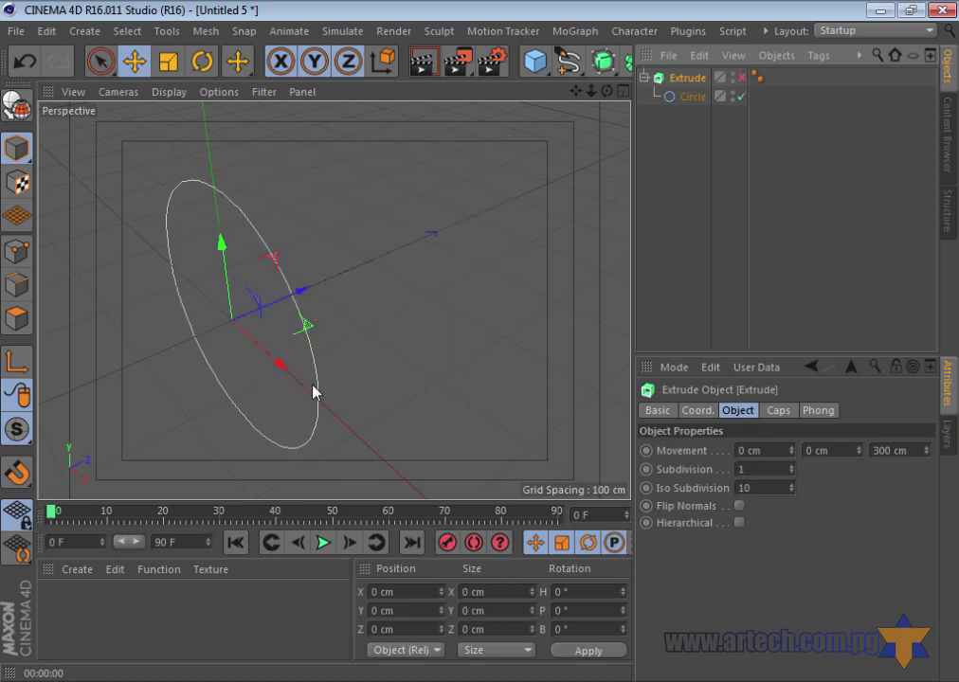
{"action": "left_click", "coordinate": [686, 97]}
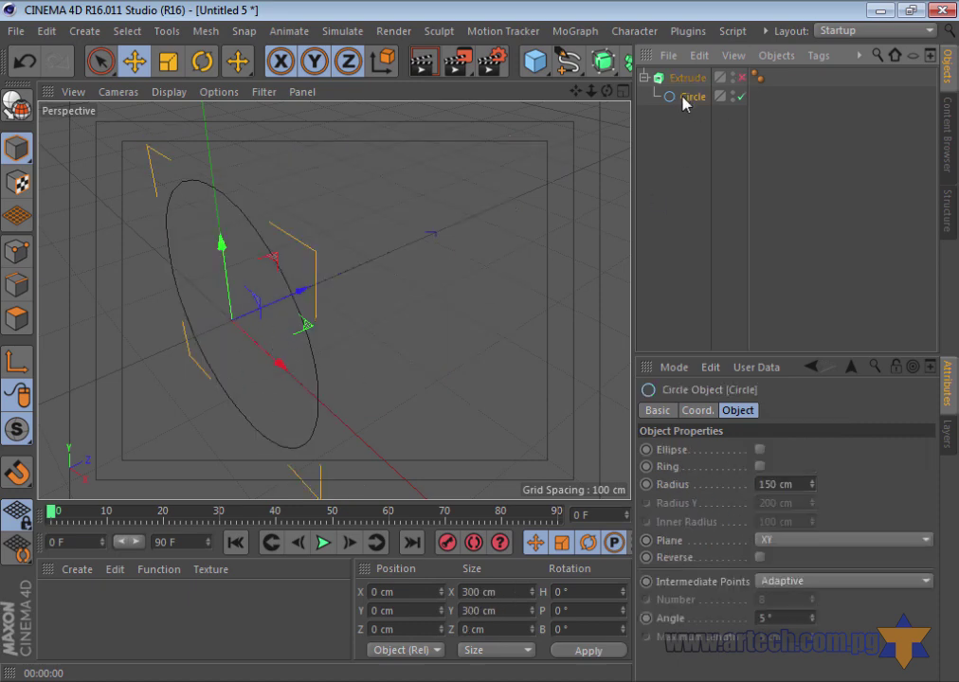
{"action": "left_click", "coordinate": [776, 55]}
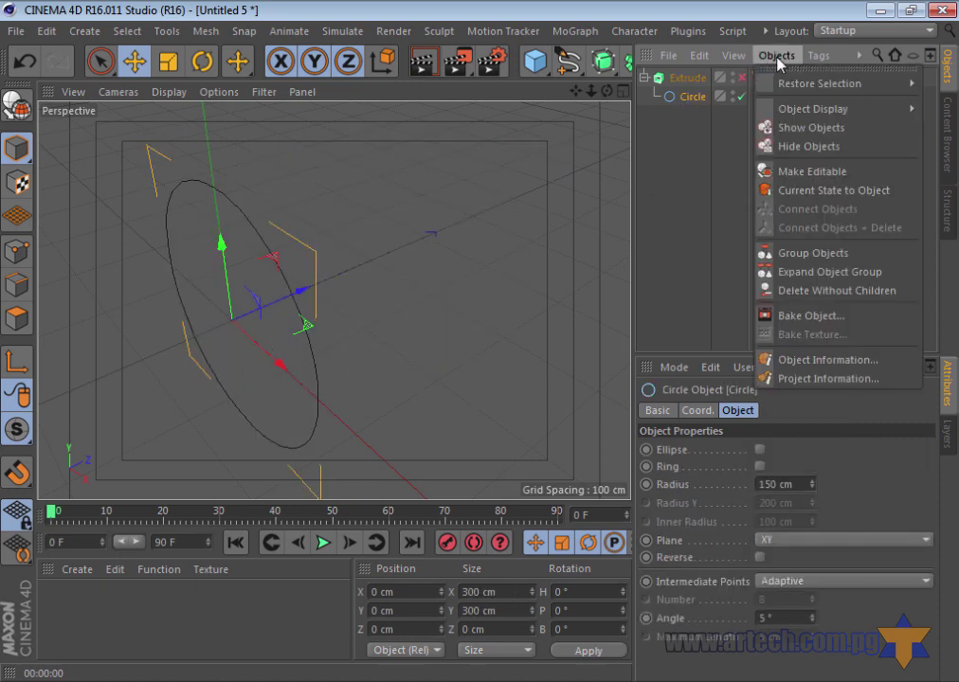
{"action": "left_click", "coordinate": [816, 180]}
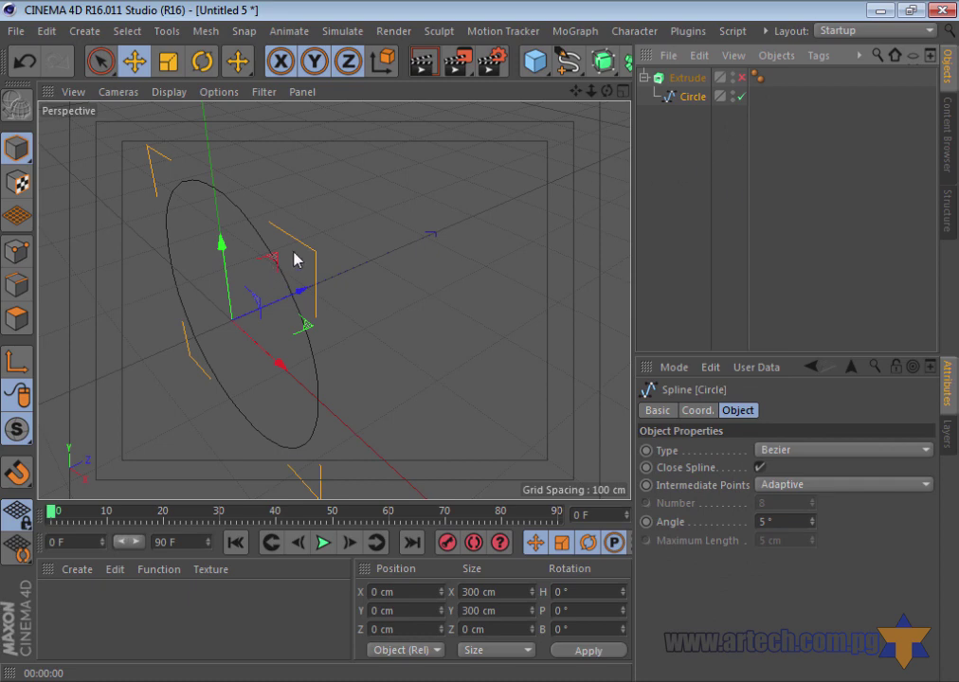
{"action": "left_click", "coordinate": [125, 33]}
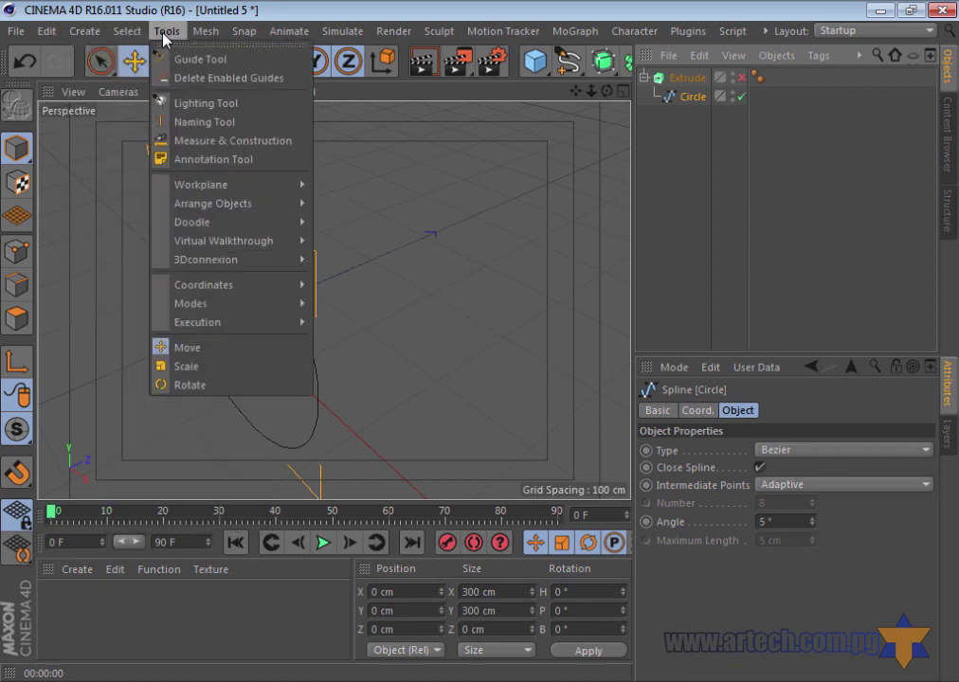
{"action": "mouse_move", "coordinate": [206, 31]}
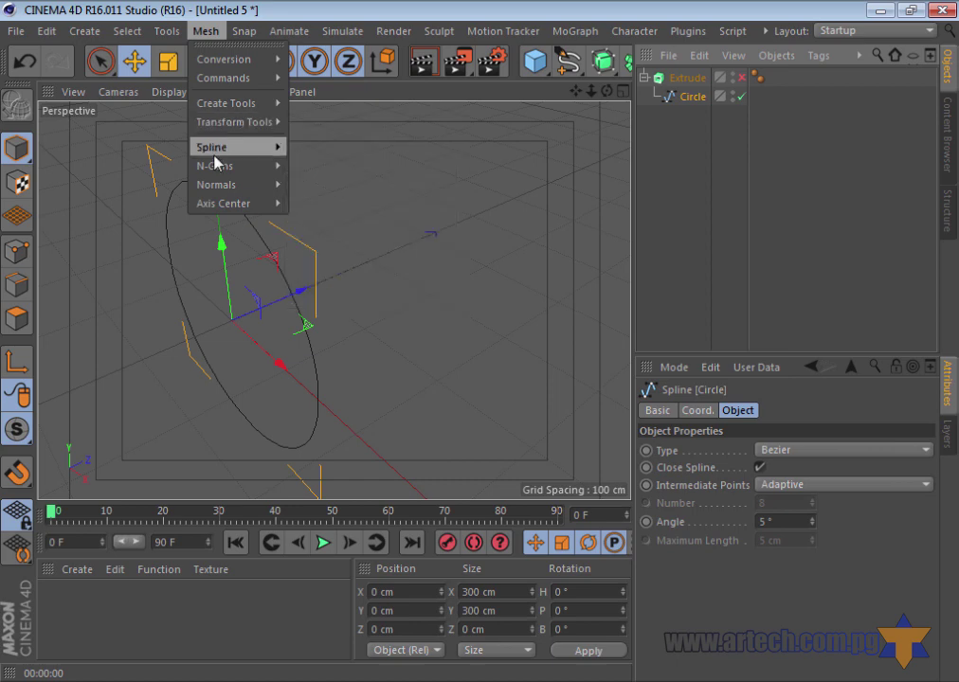
{"action": "mouse_move", "coordinate": [212, 147]}
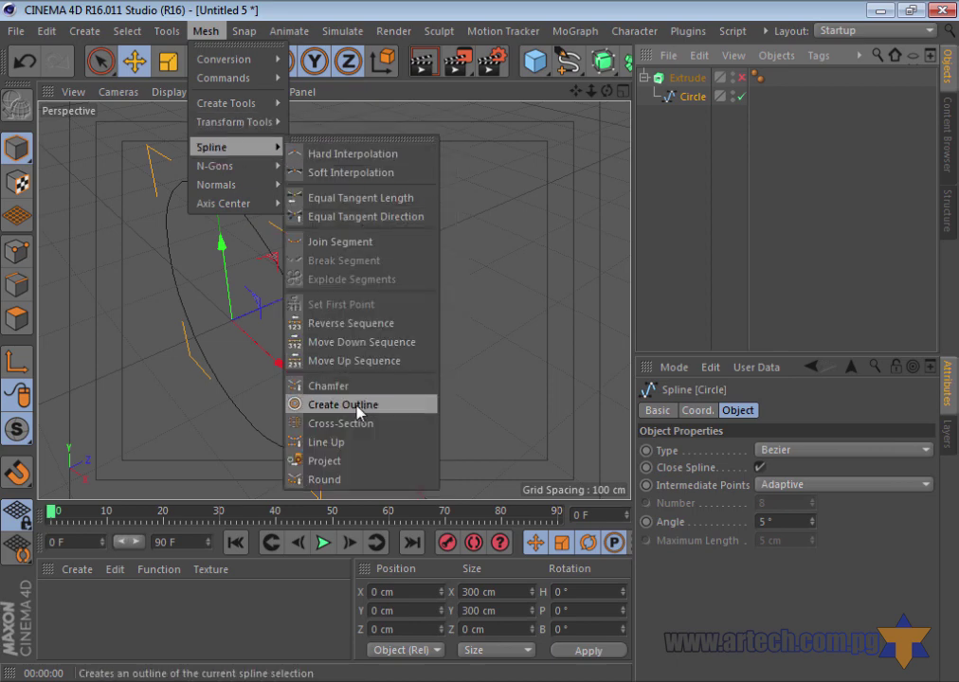
Add an inner outline to the circle spline and re-enable the Extrude to form a hollow tube
{"action": "left_click", "coordinate": [354, 404]}
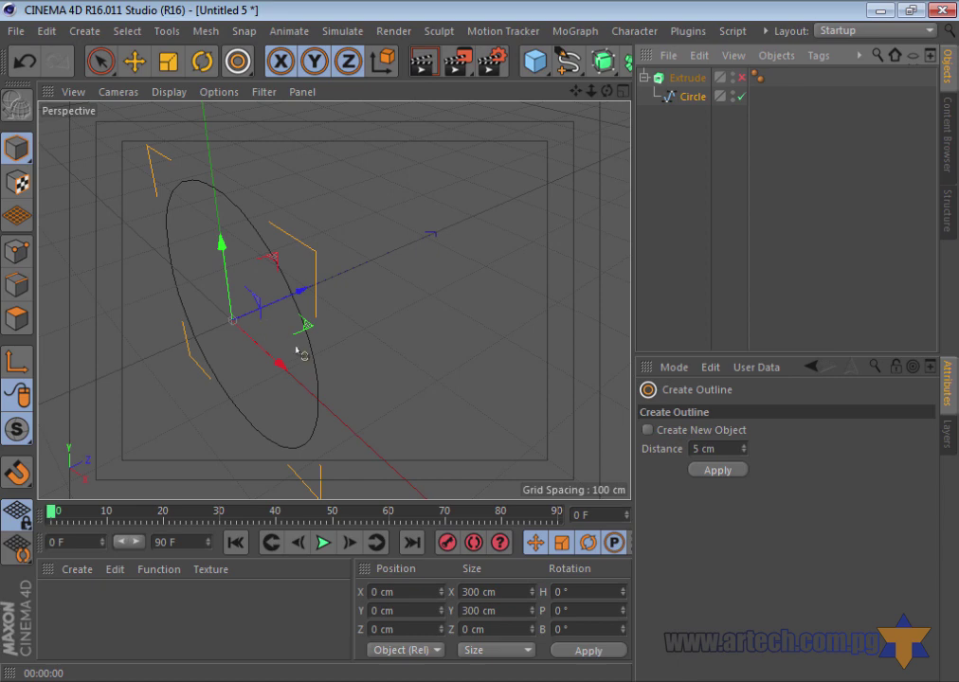
{"action": "left_click_drag", "start_coordinate": [606, 91], "coordinate": [580, 128]}
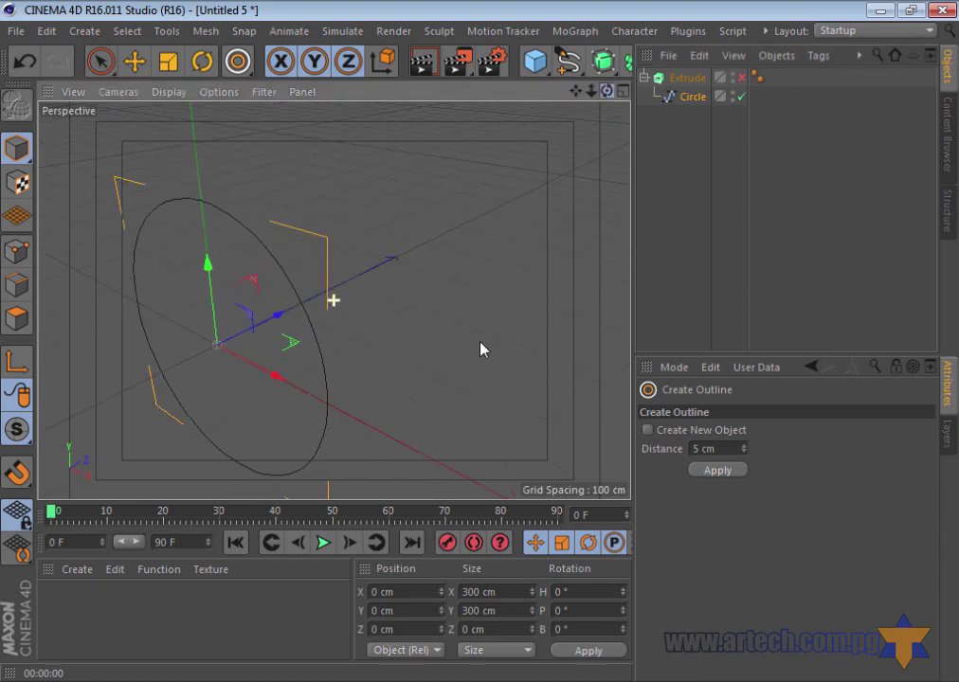
{"action": "left_click_drag", "start_coordinate": [264, 299], "coordinate": [481, 348]}
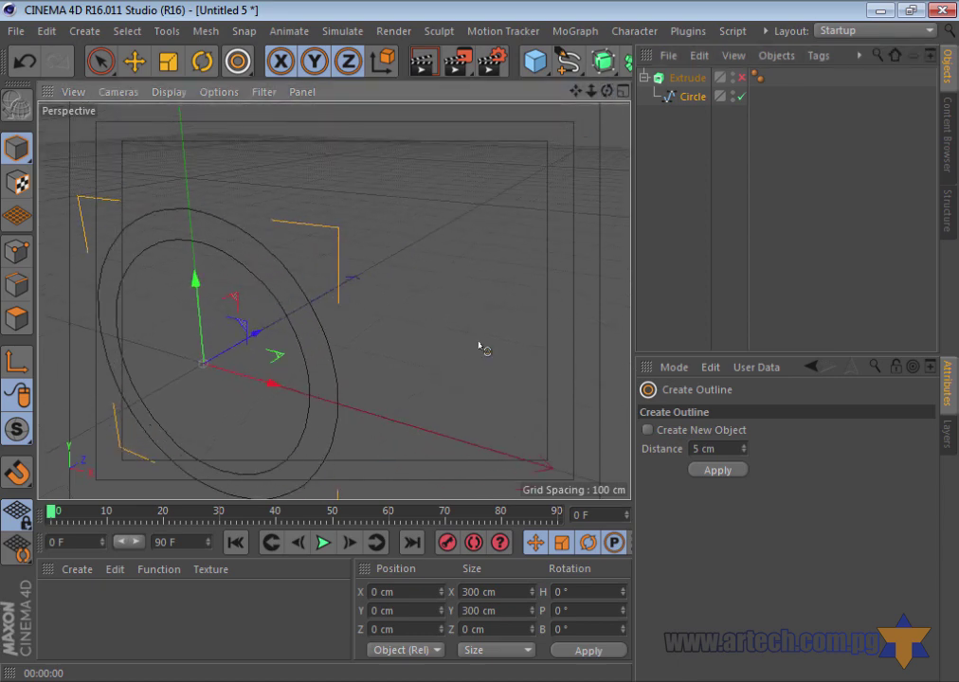
{"action": "left_click", "coordinate": [742, 78]}
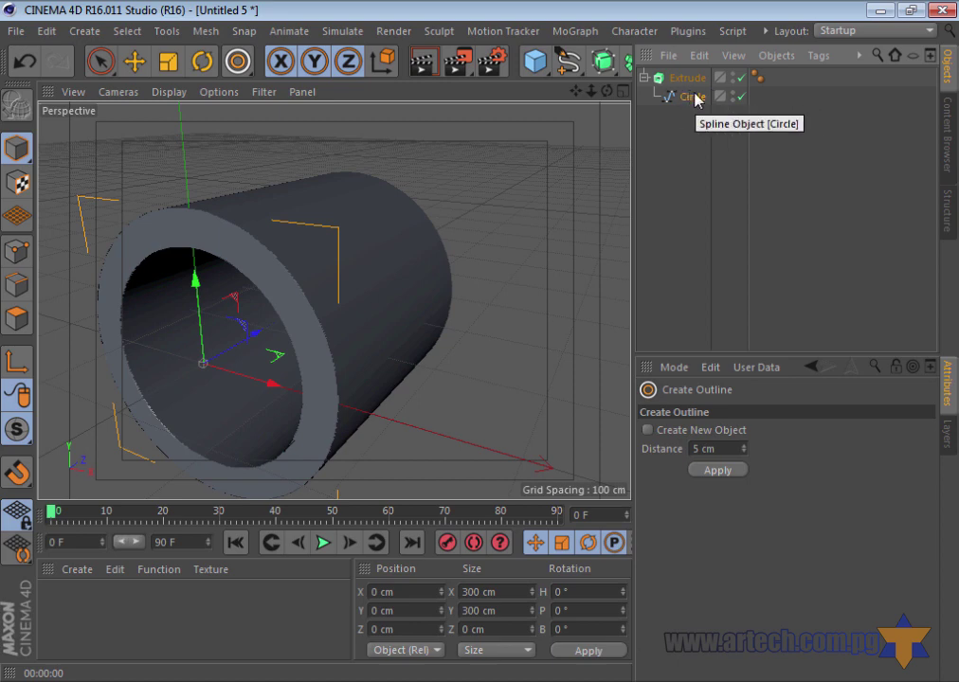
{"action": "left_click", "coordinate": [654, 82]}
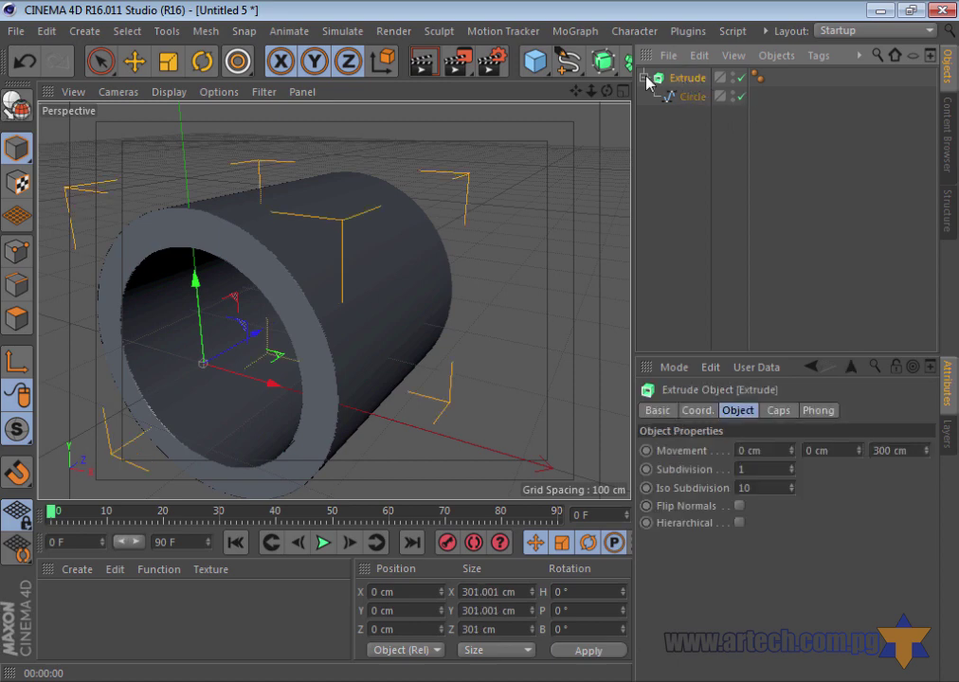
Collapse the Extrude, zoom out and orbit around the tube, then render a viewport preview
{"action": "left_click", "coordinate": [645, 78]}
{"action": "left_click_drag", "start_coordinate": [591, 91], "coordinate": [483, 347]}
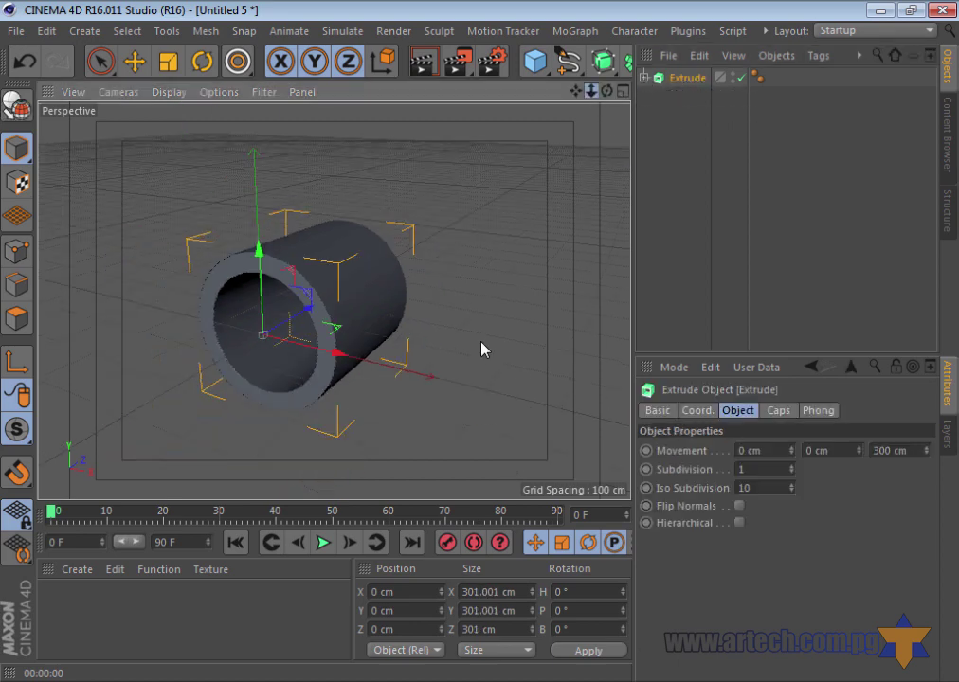
{"action": "left_click_drag", "start_coordinate": [606, 91], "coordinate": [483, 347]}
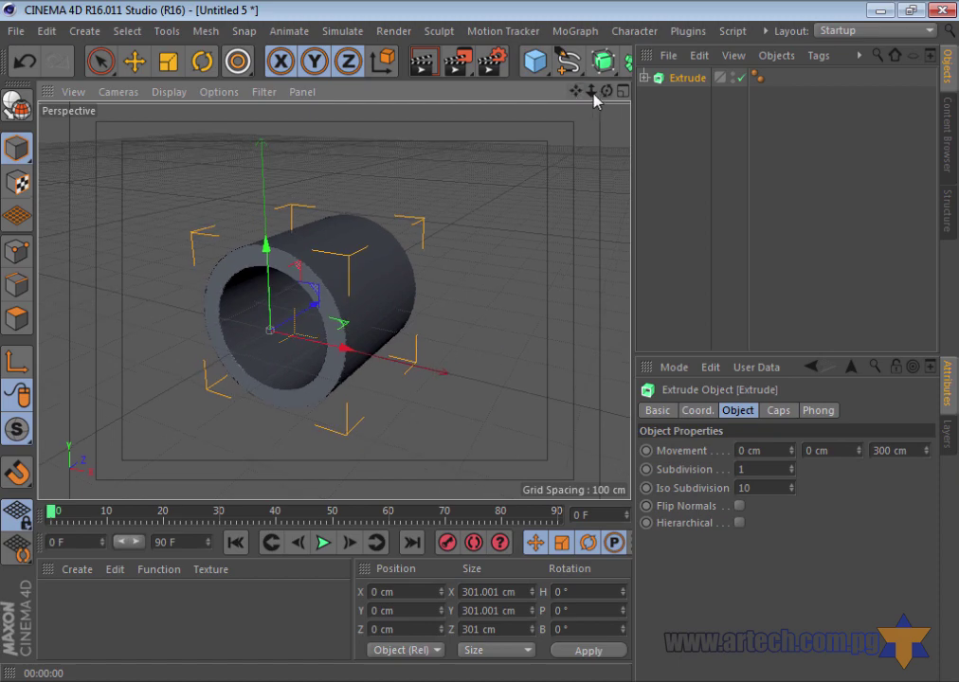
{"action": "left_click_drag", "start_coordinate": [606, 90], "coordinate": [479, 349]}
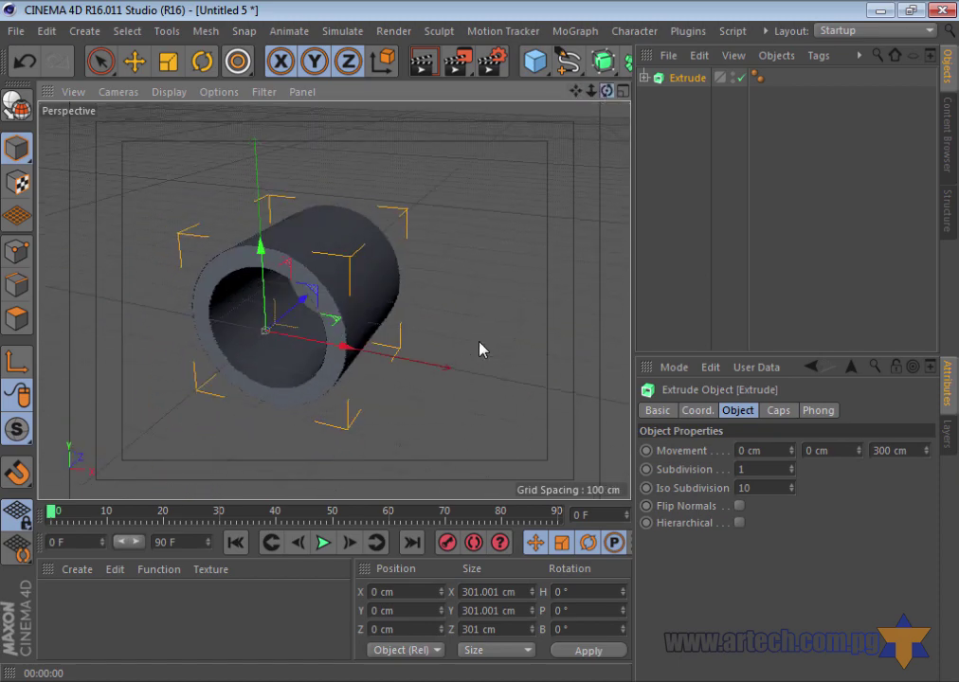
{"action": "left_click", "coordinate": [423, 68]}
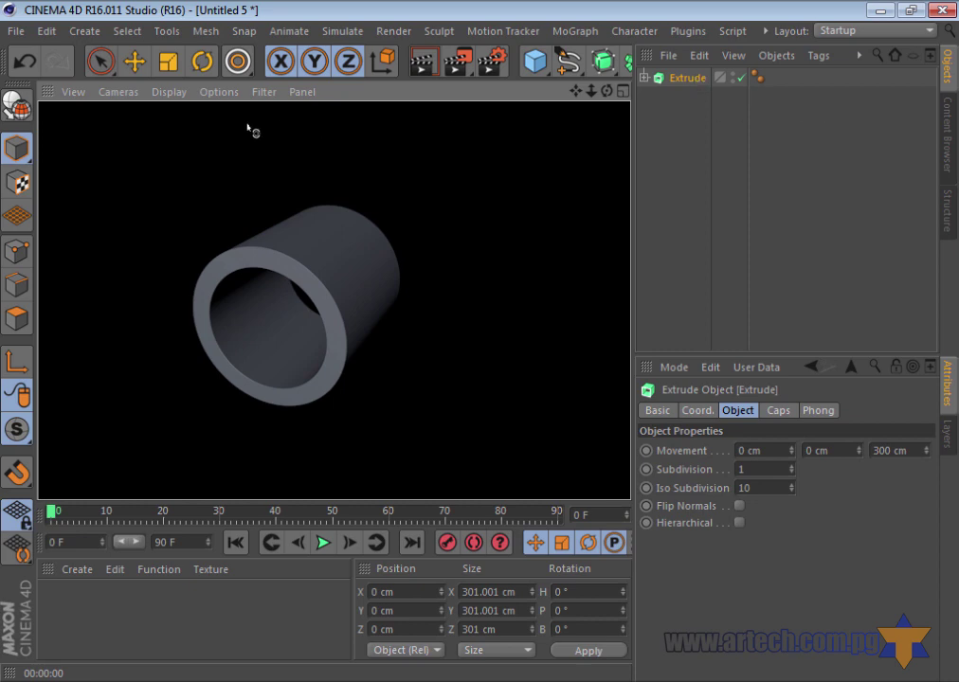
Clear the render, start a new empty scene, and show the Create menu's spline options
{"action": "left_click", "coordinate": [134, 63]}
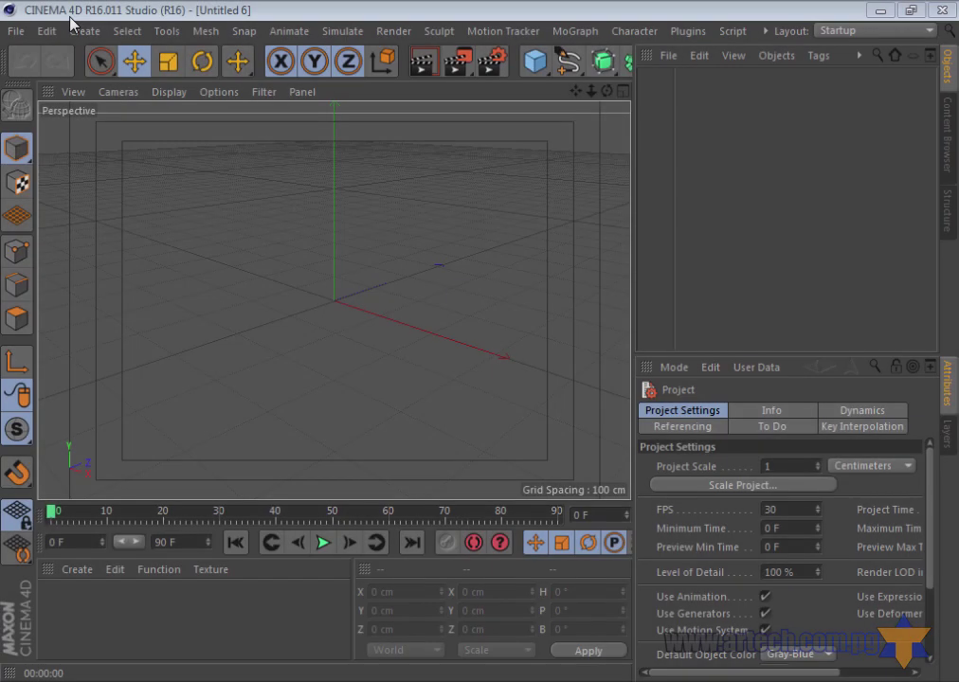
{"action": "left_click", "coordinate": [85, 31]}
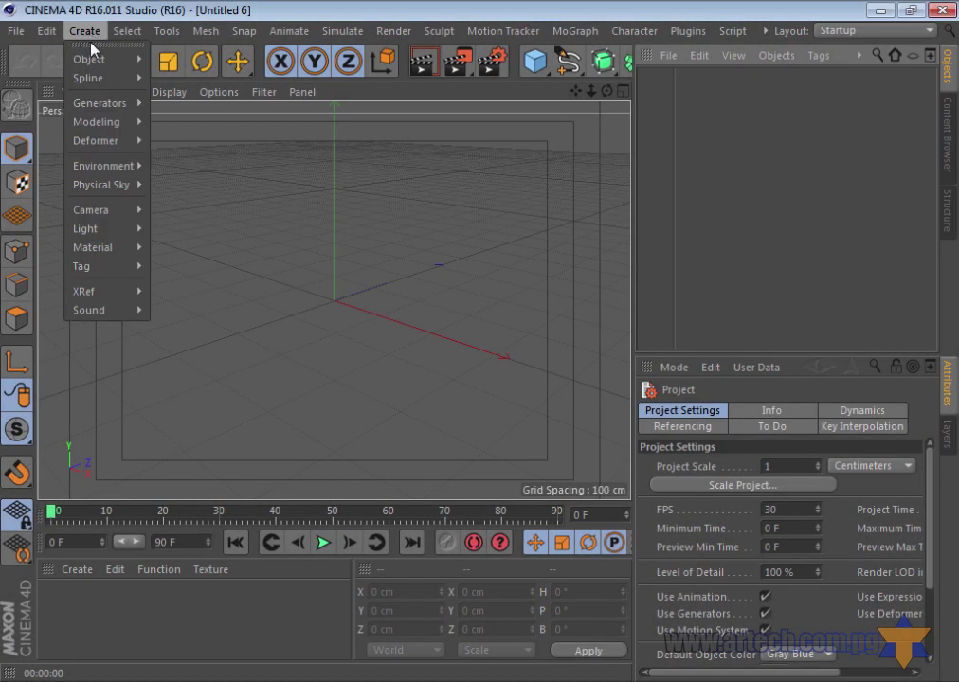
{"action": "mouse_move", "coordinate": [88, 78]}
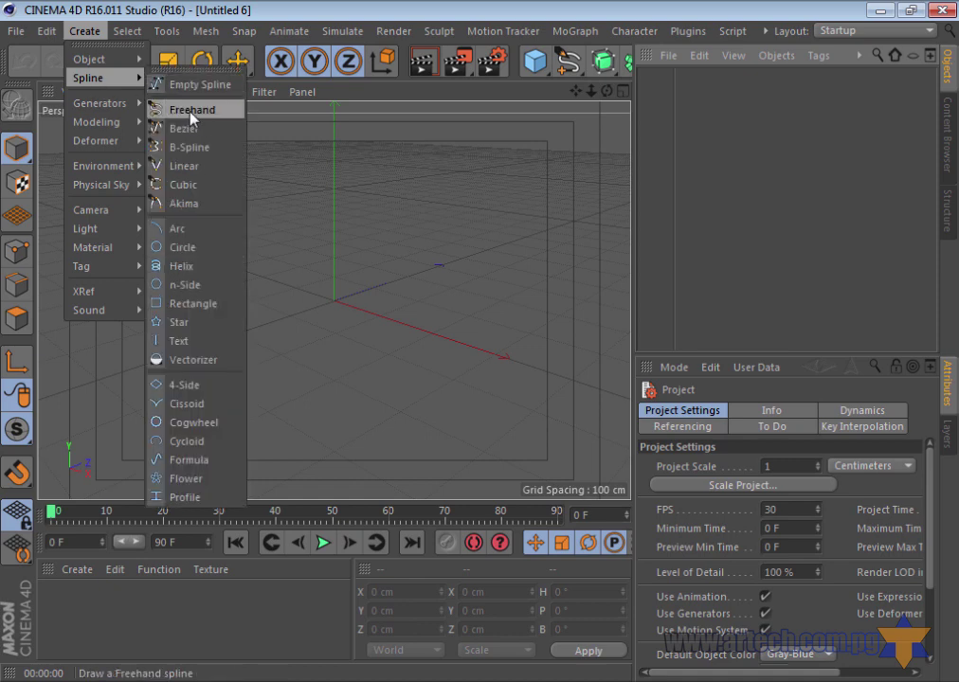
Draw a wavy Freehand spline across the viewport grid
{"action": "left_click", "coordinate": [190, 111]}
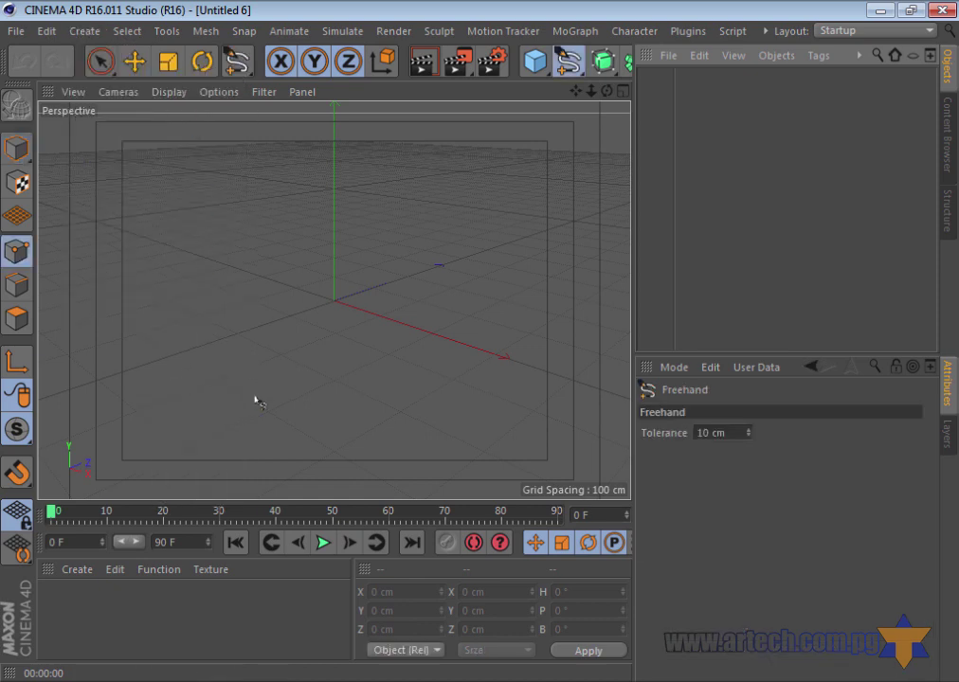
{"action": "mouse_move", "coordinate": [234, 389]}
{"action": "left_mouse_down"}
{"action": "mouse_move", "coordinate": [400, 335]}
{"action": "mouse_move", "coordinate": [366, 225]}
{"action": "mouse_move", "coordinate": [449, 267]}
{"action": "mouse_move", "coordinate": [484, 258]}
{"action": "left_mouse_up"}
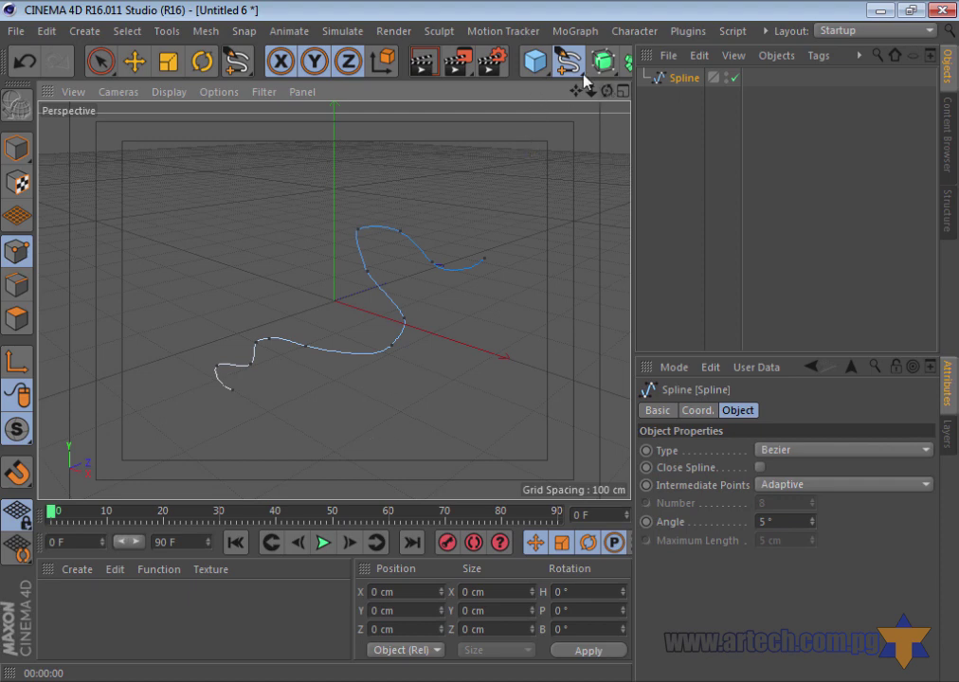
{"action": "left_click", "coordinate": [81, 33]}
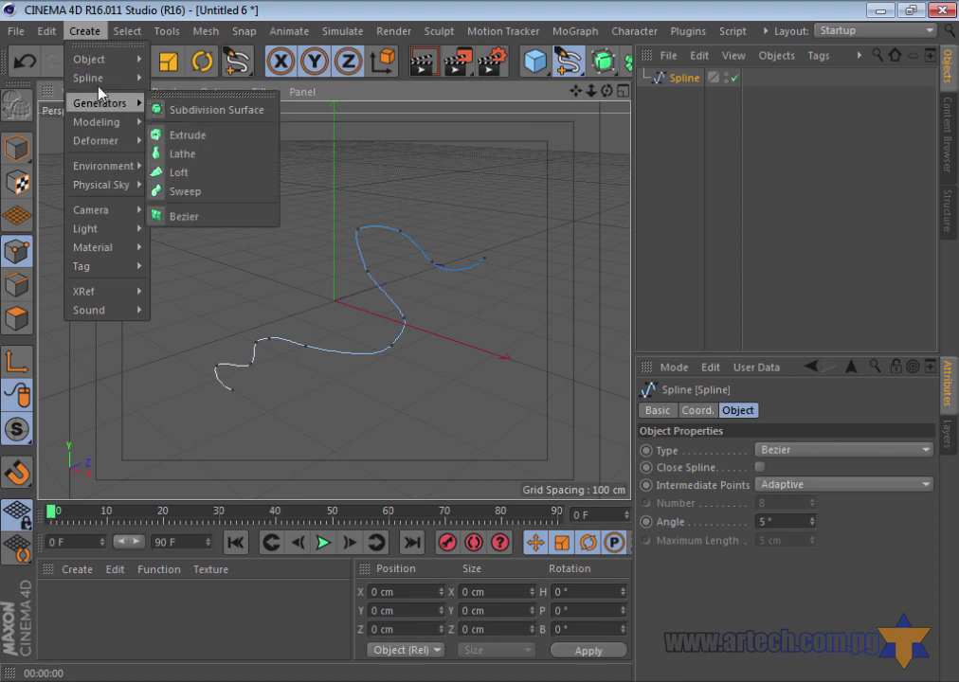
{"action": "mouse_move", "coordinate": [88, 78]}
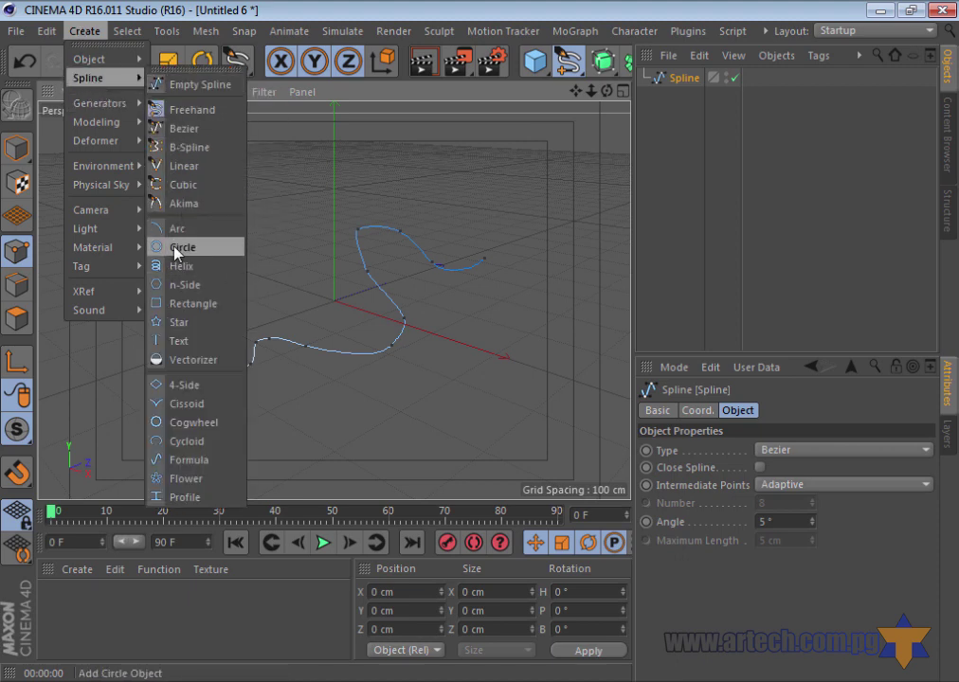
Add a Circle spline and shrink its radius to 15 cm
{"action": "left_click", "coordinate": [174, 250]}
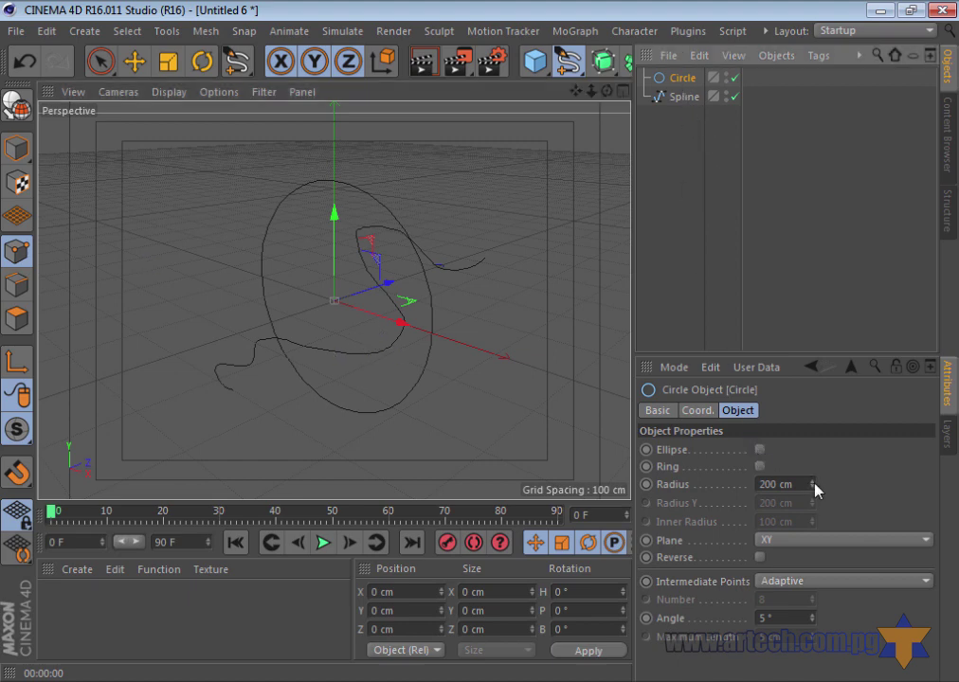
{"action": "left_click_drag", "start_coordinate": [810, 484], "coordinate": [816, 488]}
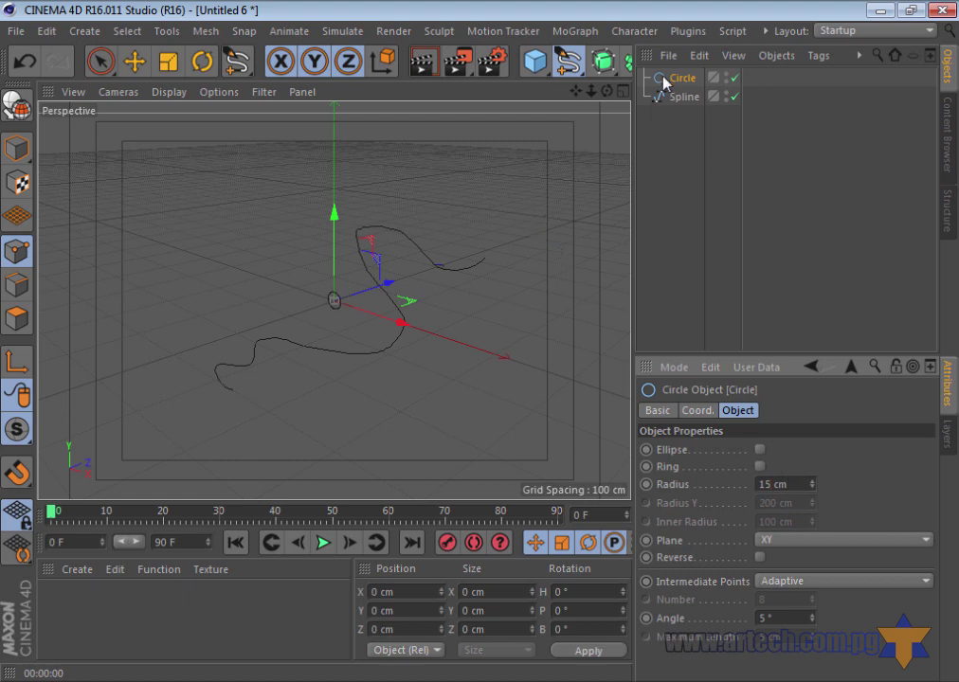
Add a Sweep and nest the Circle and freehand Spline inside it
{"action": "left_click", "coordinate": [613, 71]}
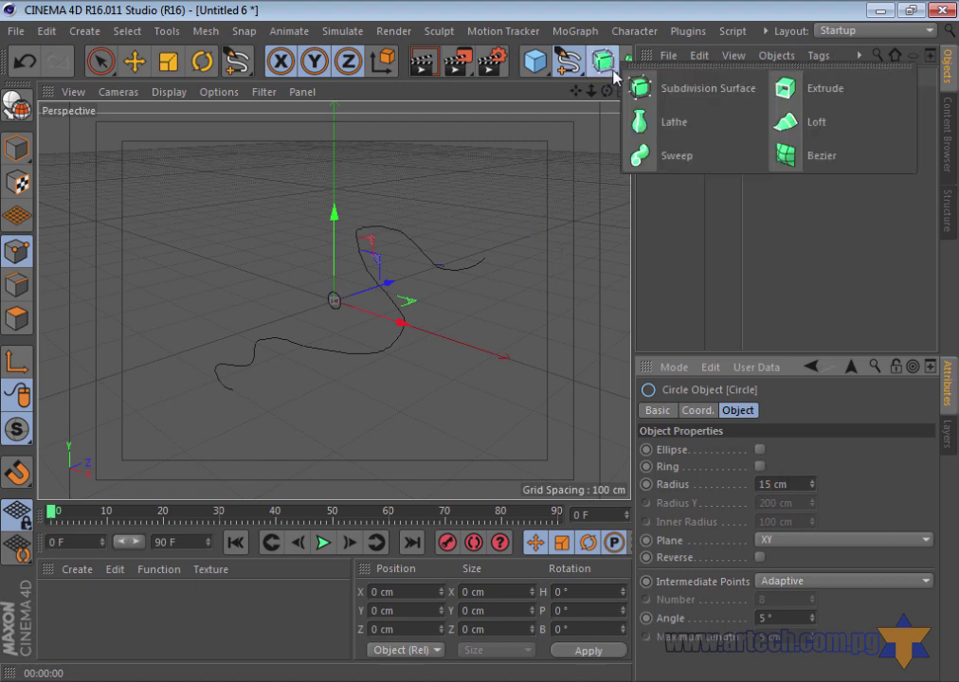
{"action": "left_click", "coordinate": [676, 155], "text": "alt"}
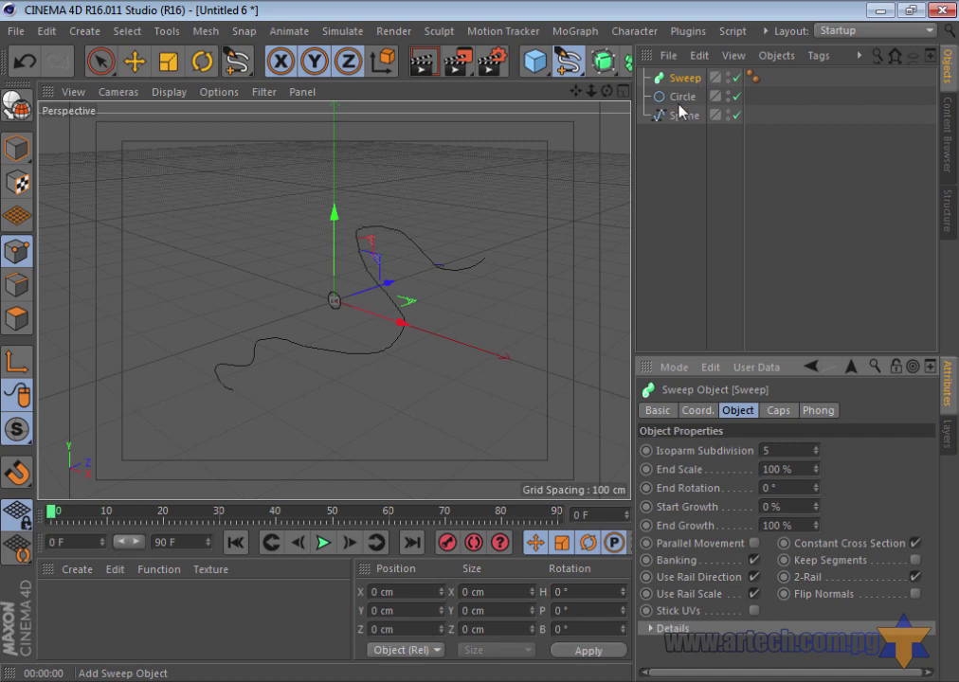
{"action": "left_click", "coordinate": [679, 98]}
{"action": "left_click", "coordinate": [680, 115], "text": "ctrl"}
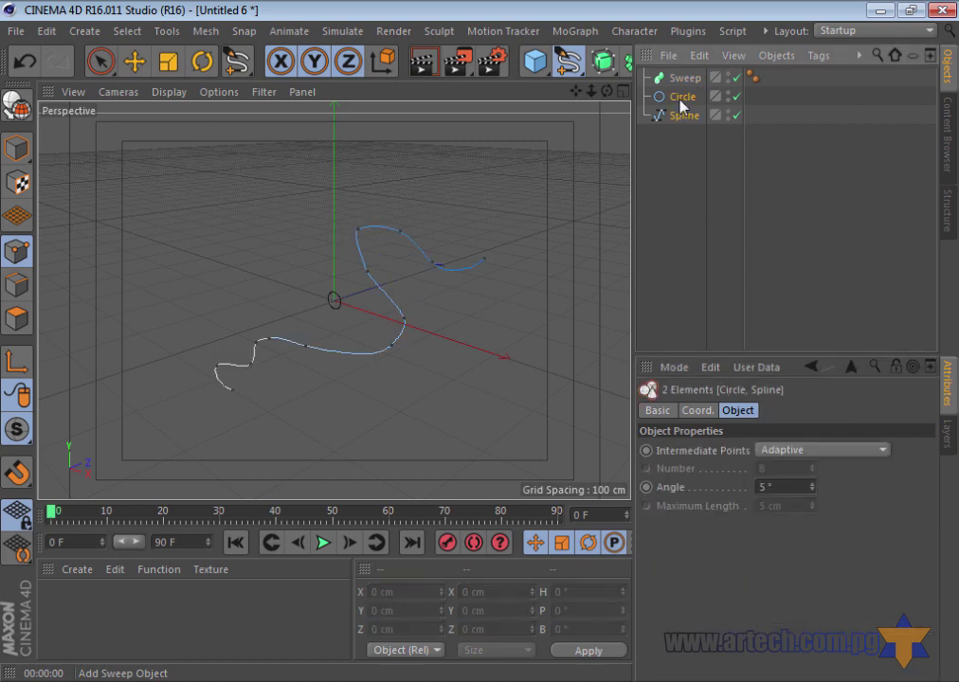
{"action": "mouse_move", "coordinate": [680, 95]}
{"action": "left_mouse_down"}
{"action": "mouse_move", "coordinate": [700, 87]}
{"action": "mouse_move", "coordinate": [692, 82]}
{"action": "left_mouse_up"}
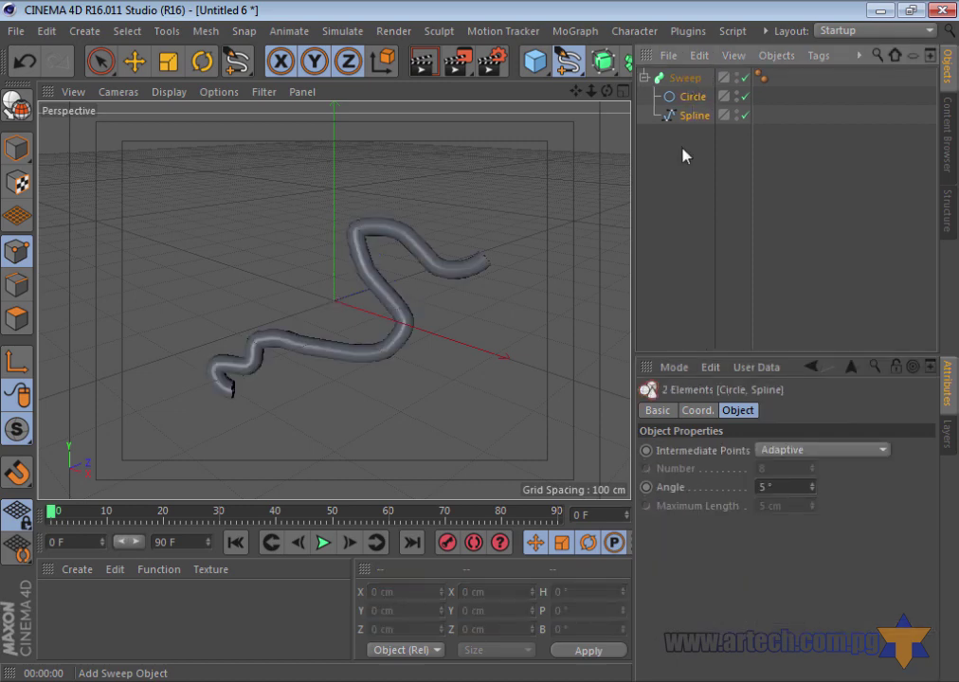
{"action": "left_click", "coordinate": [687, 147]}
Set the Circle profile radius to 8 cm to make the swept tube thinner
{"action": "left_click", "coordinate": [699, 97]}
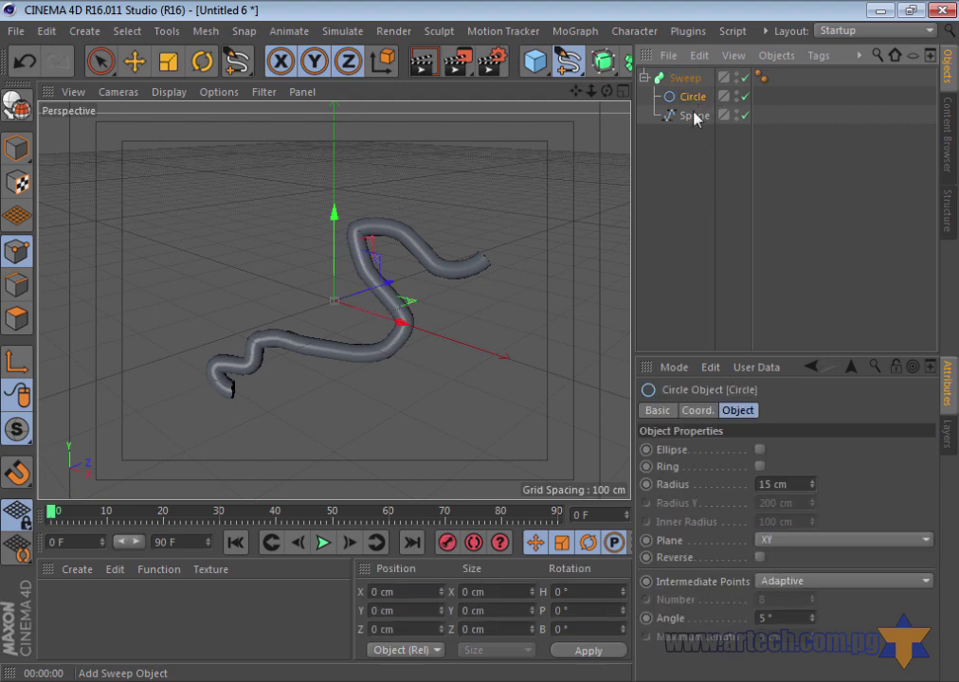
{"action": "left_click", "coordinate": [695, 116]}
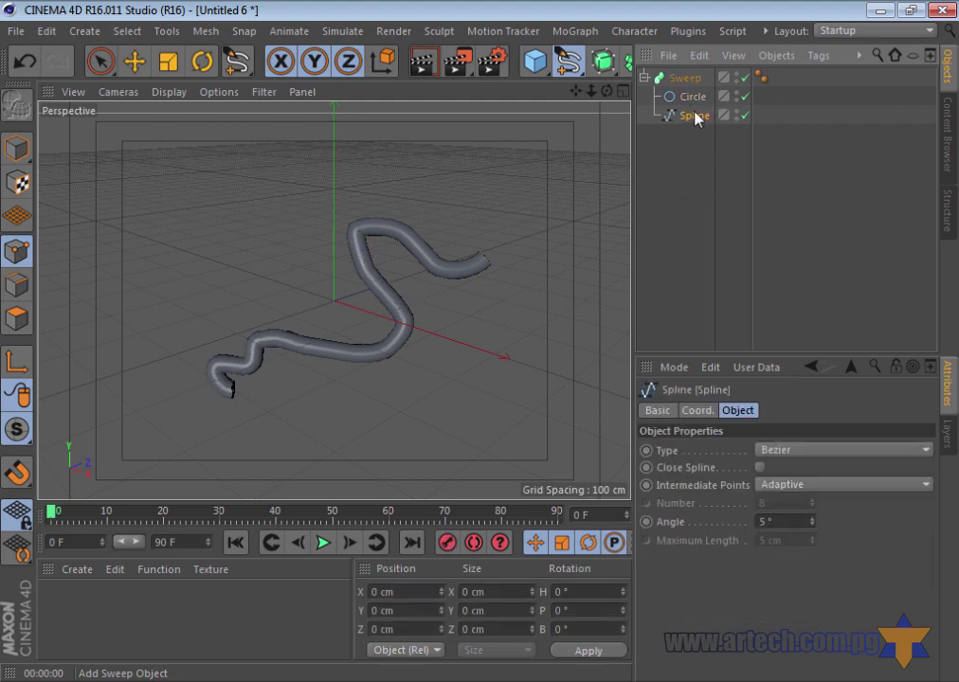
{"action": "left_click", "coordinate": [693, 97]}
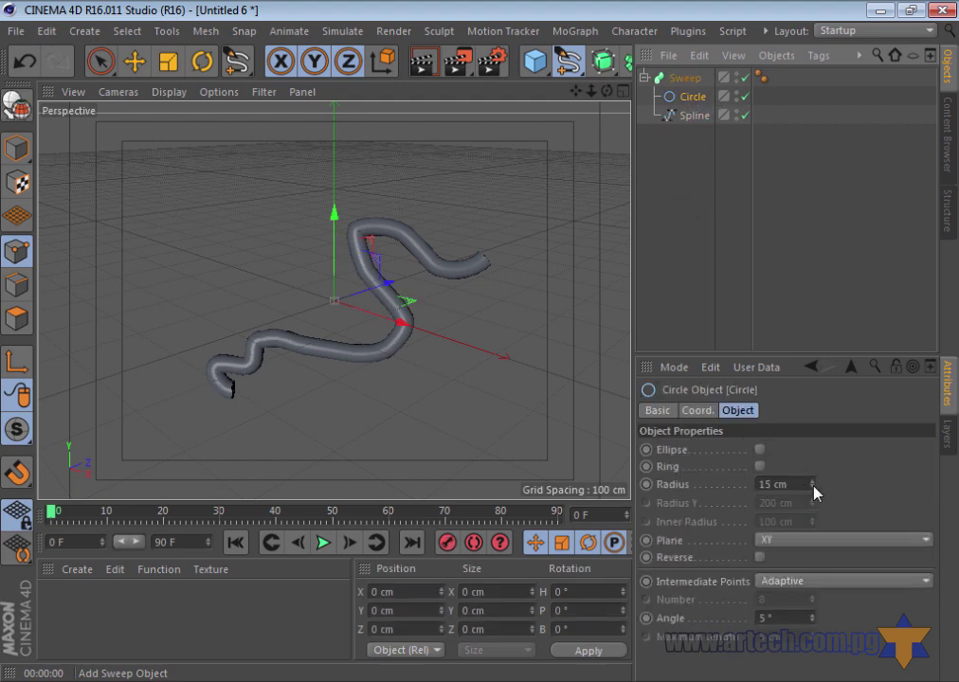
{"action": "left_click_drag", "start_coordinate": [814, 490], "coordinate": [813, 489]}
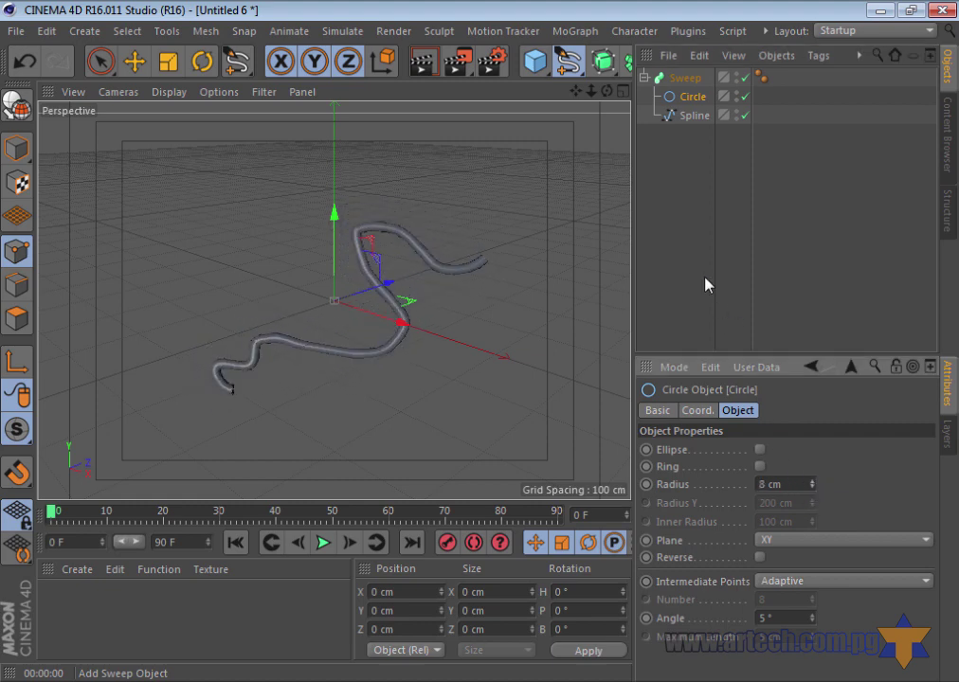
{"action": "left_click_drag", "start_coordinate": [481, 348], "coordinate": [480, 346], "text": "alt"}
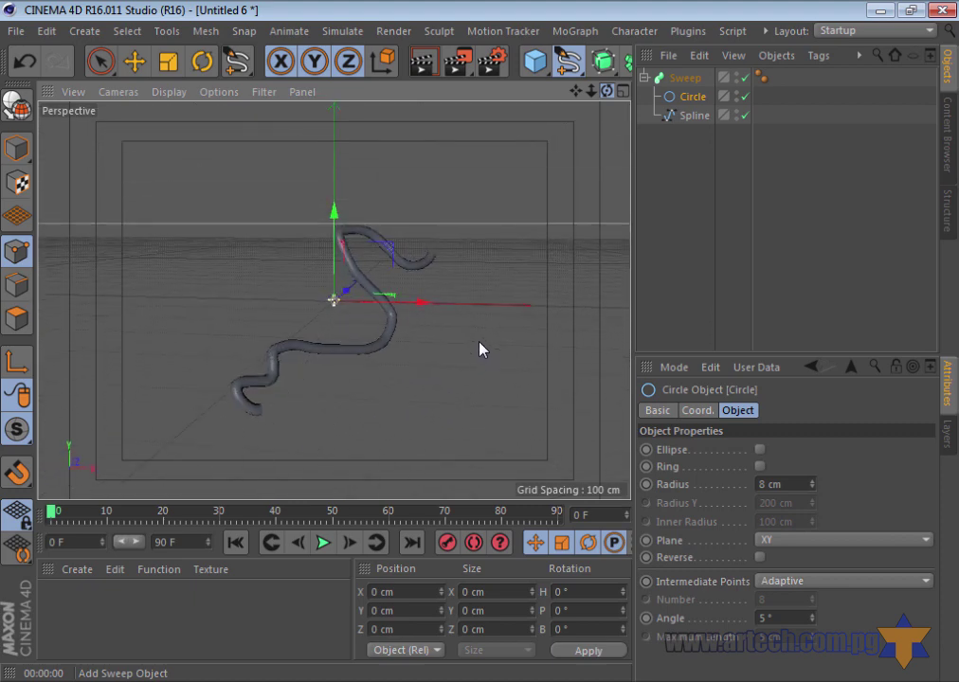
Collapse the Sweep, then start a new scene with the Bezier tool in four-view layout
{"action": "left_click", "coordinate": [644, 78]}
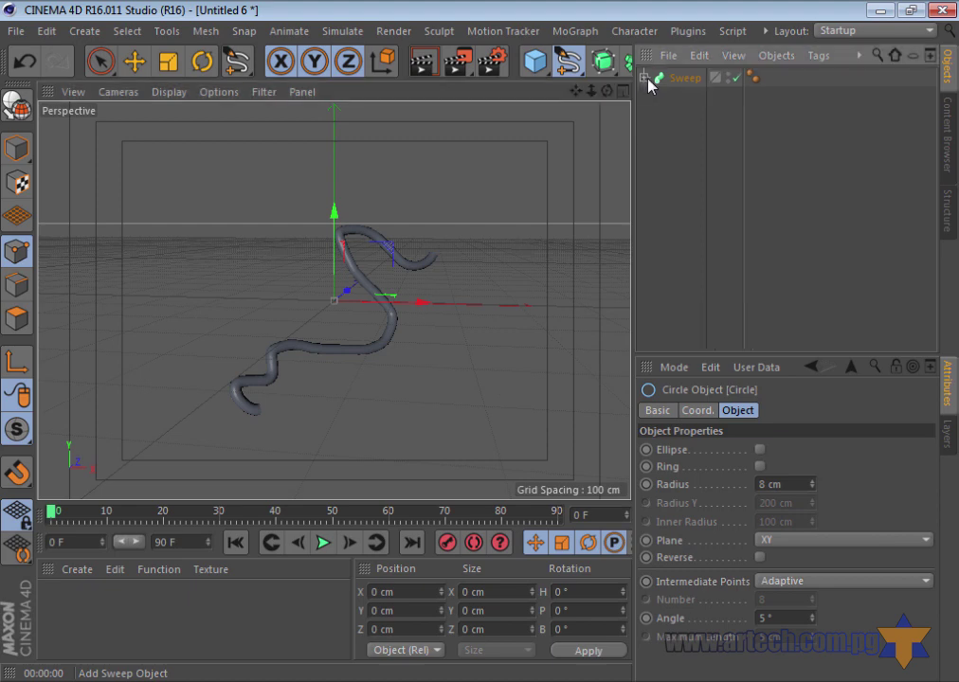
{"action": "left_click", "coordinate": [658, 78]}
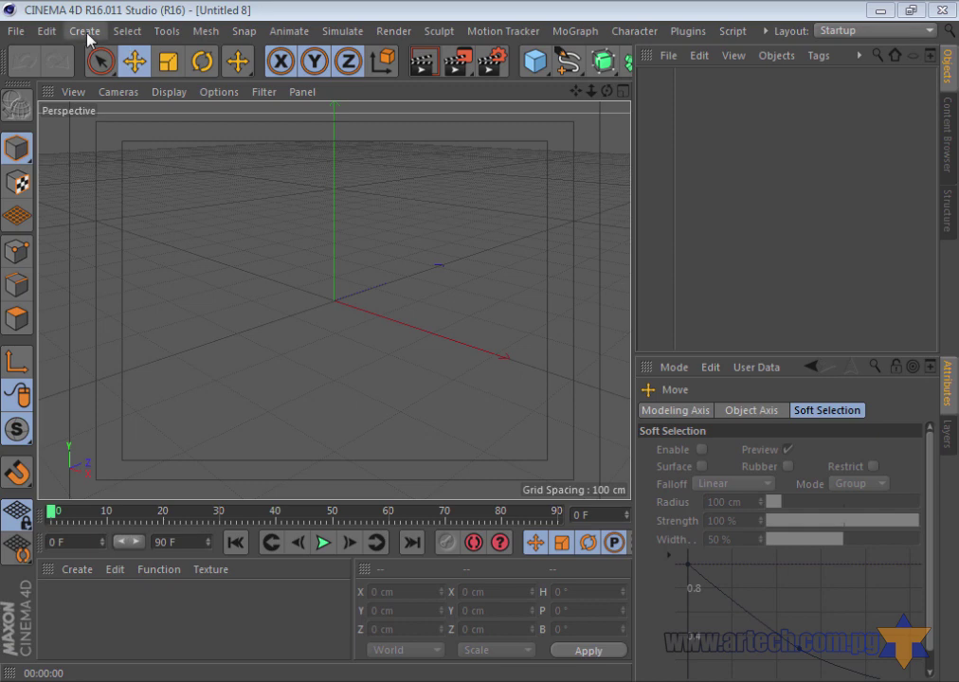
{"action": "left_click", "coordinate": [86, 33]}
{"action": "mouse_move", "coordinate": [89, 77]}
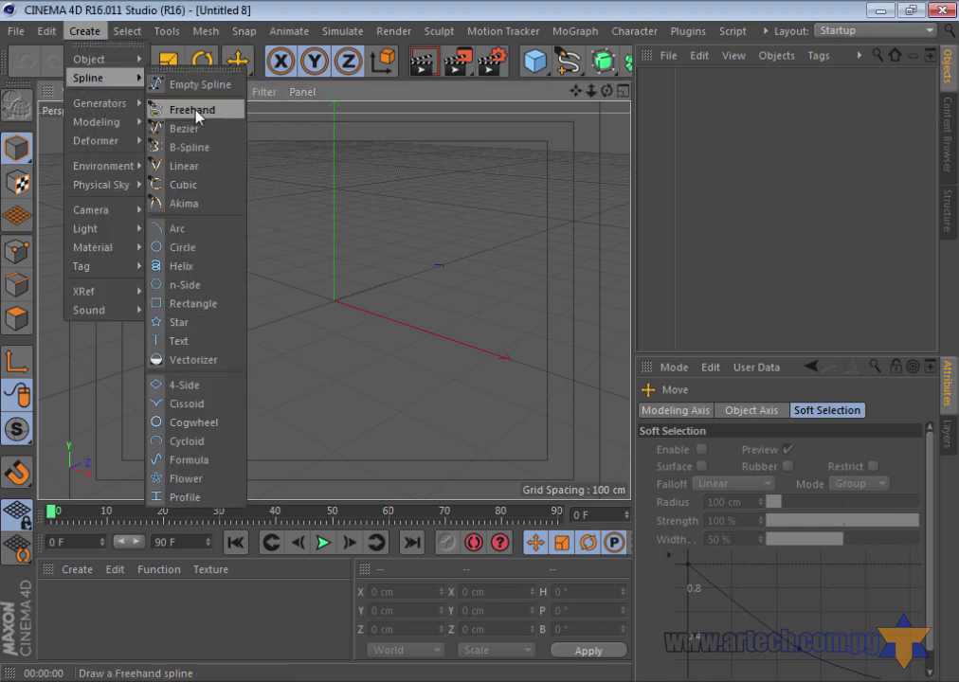
{"action": "left_click", "coordinate": [199, 130]}
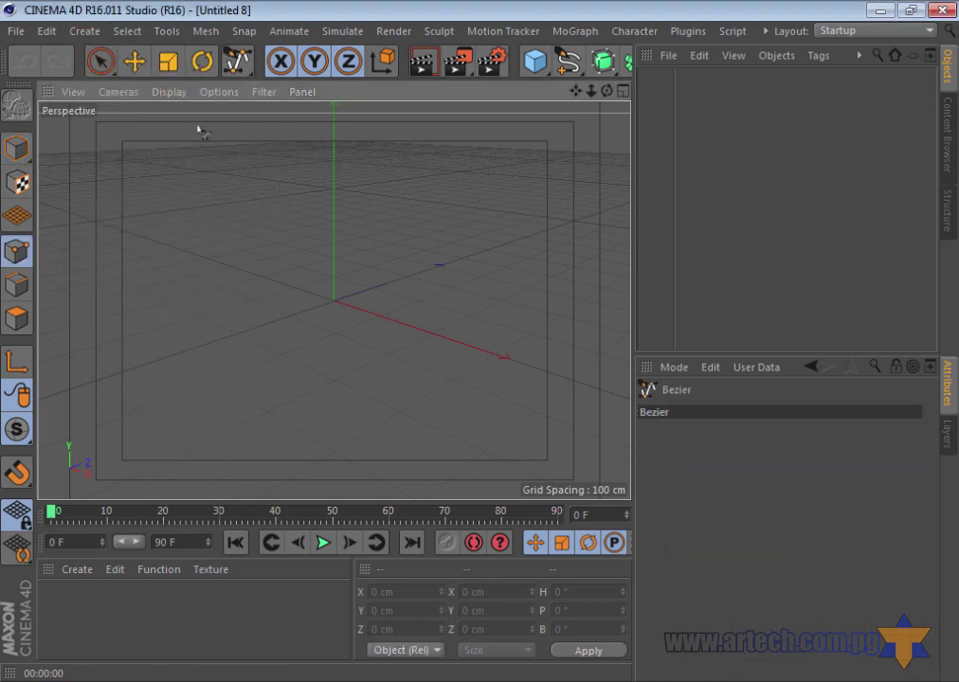
{"action": "left_click", "coordinate": [622, 92]}
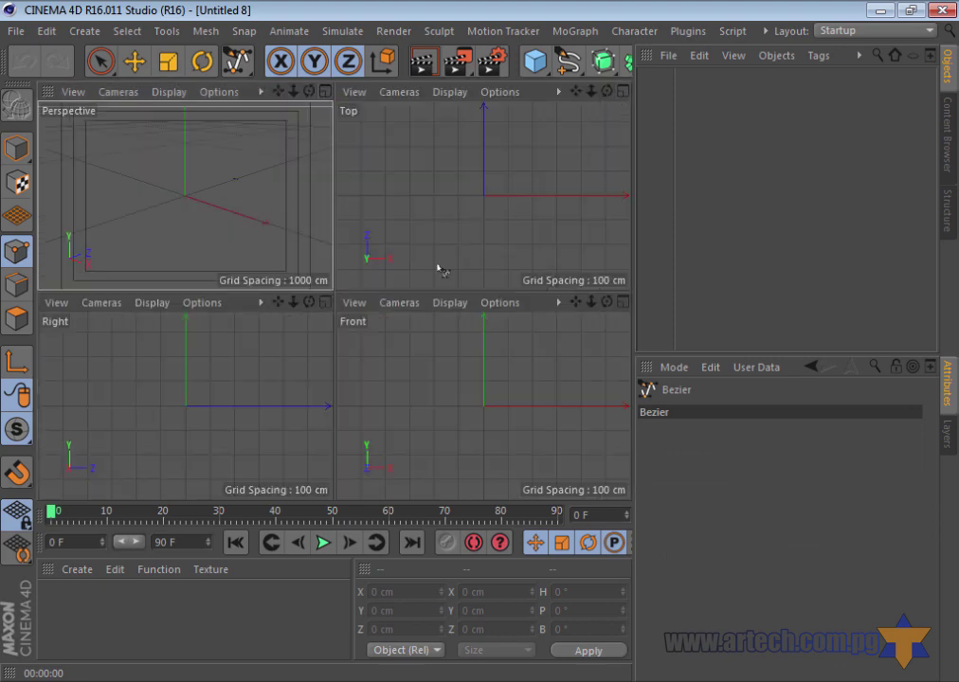
In the maximized Right view, place curved Bezier points from the top down, bulging outward lower
{"action": "left_click", "coordinate": [325, 303]}
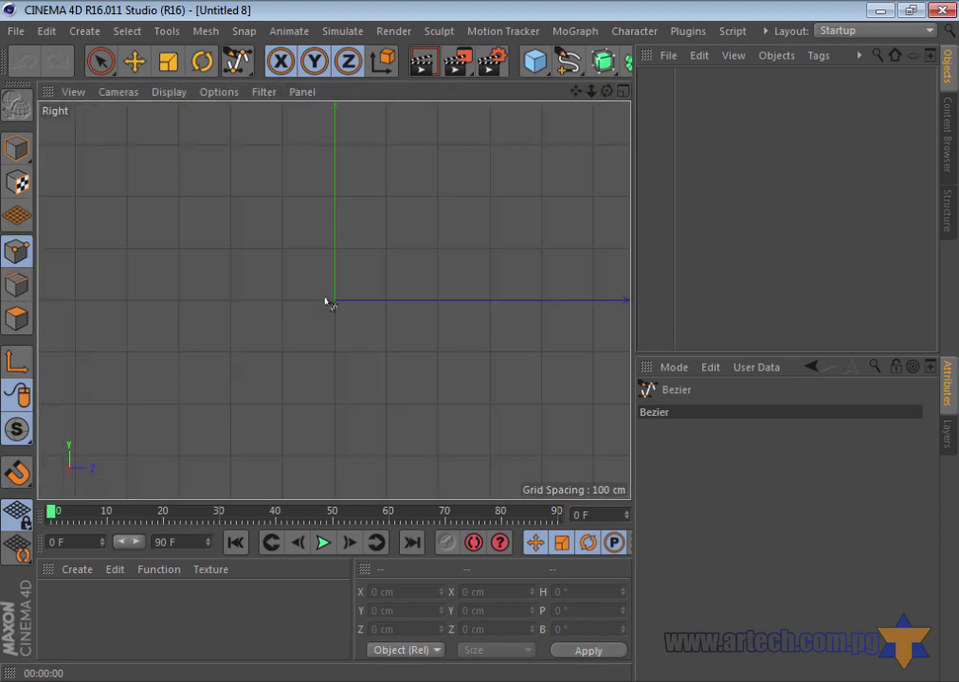
{"action": "left_click", "coordinate": [241, 164]}
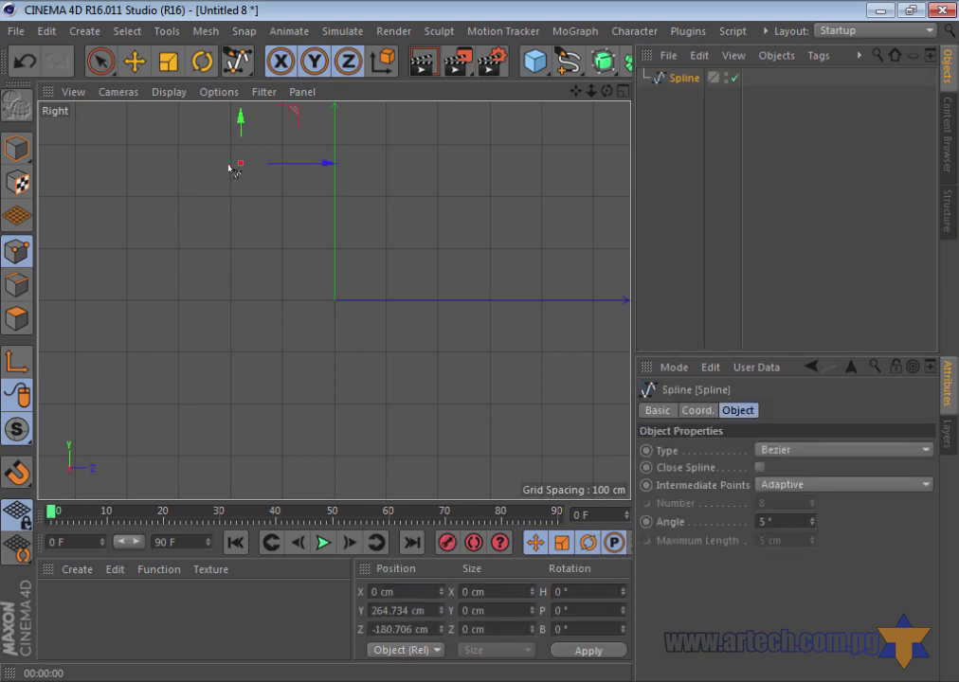
{"action": "left_click", "coordinate": [230, 164]}
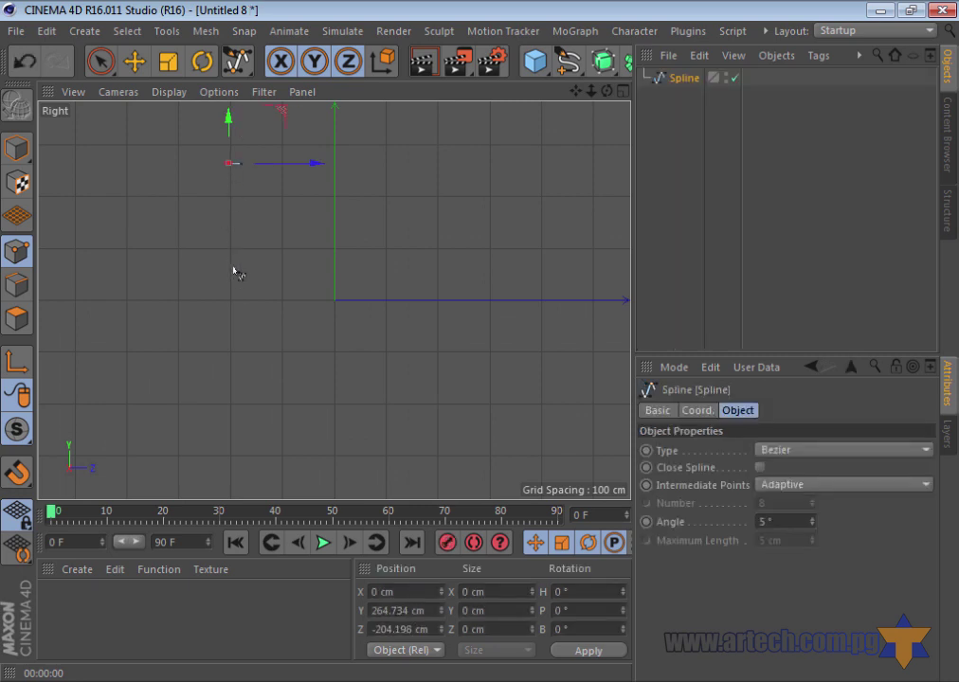
{"action": "left_click_drag", "start_coordinate": [227, 264], "coordinate": [233, 276]}
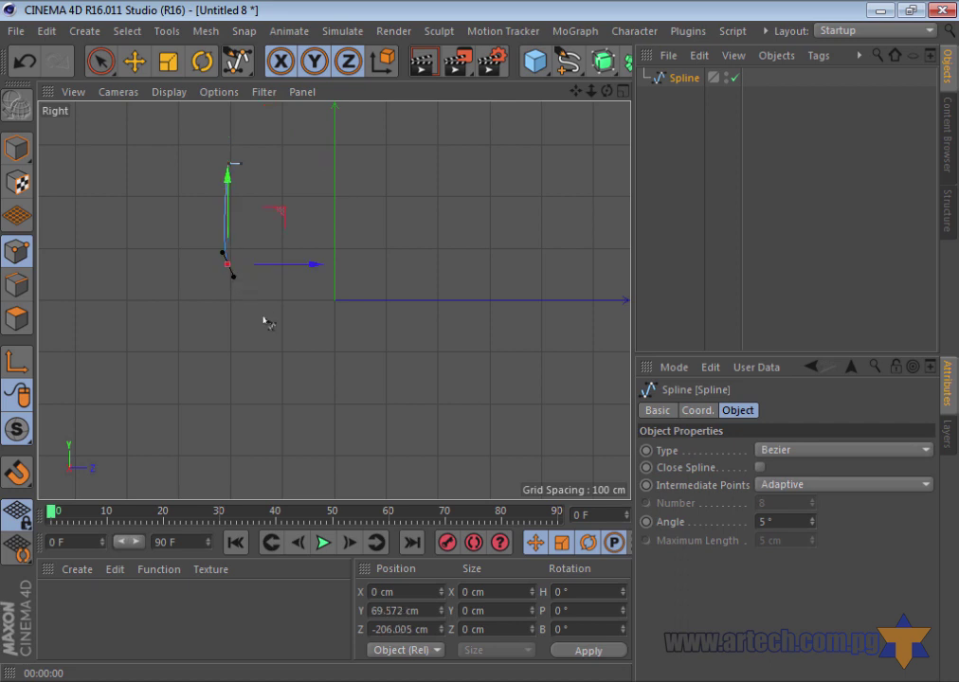
{"action": "left_click_drag", "start_coordinate": [271, 327], "coordinate": [273, 358]}
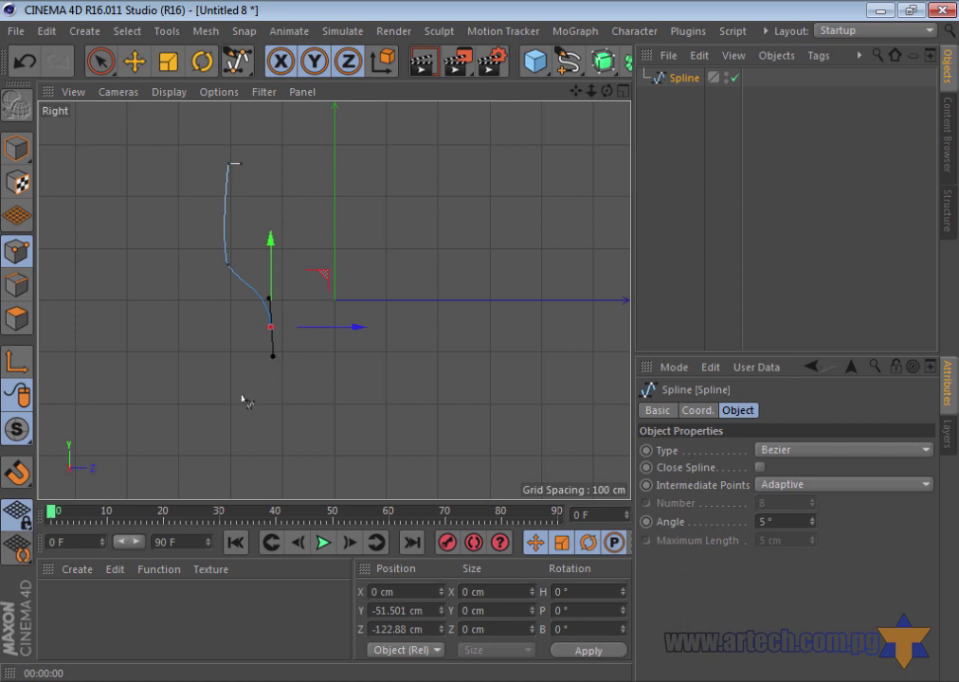
{"action": "left_click_drag", "start_coordinate": [242, 395], "coordinate": [228, 398]}
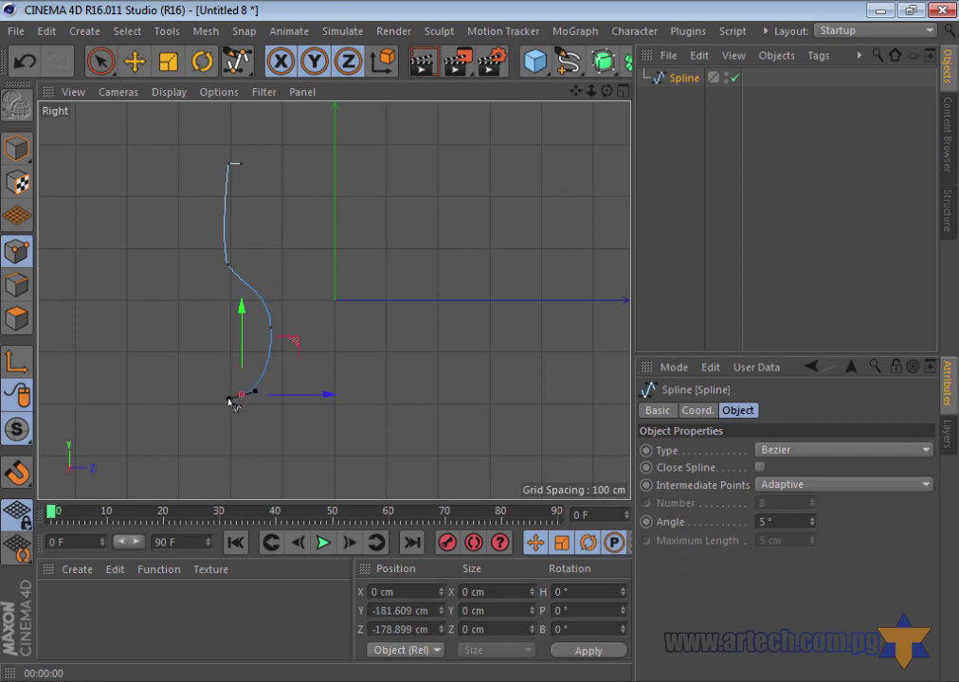
Add base points to give the Bezier profile a flat bottom
{"action": "left_click", "coordinate": [206, 407]}
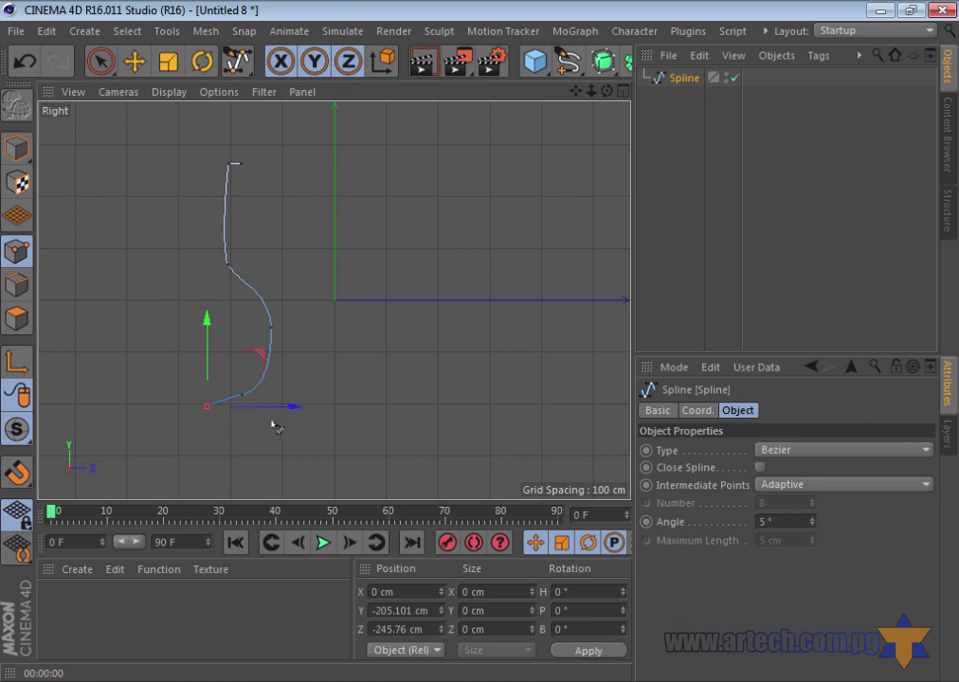
{"action": "left_click", "coordinate": [272, 420]}
{"action": "left_click_drag", "start_coordinate": [279, 339], "coordinate": [281, 324]}
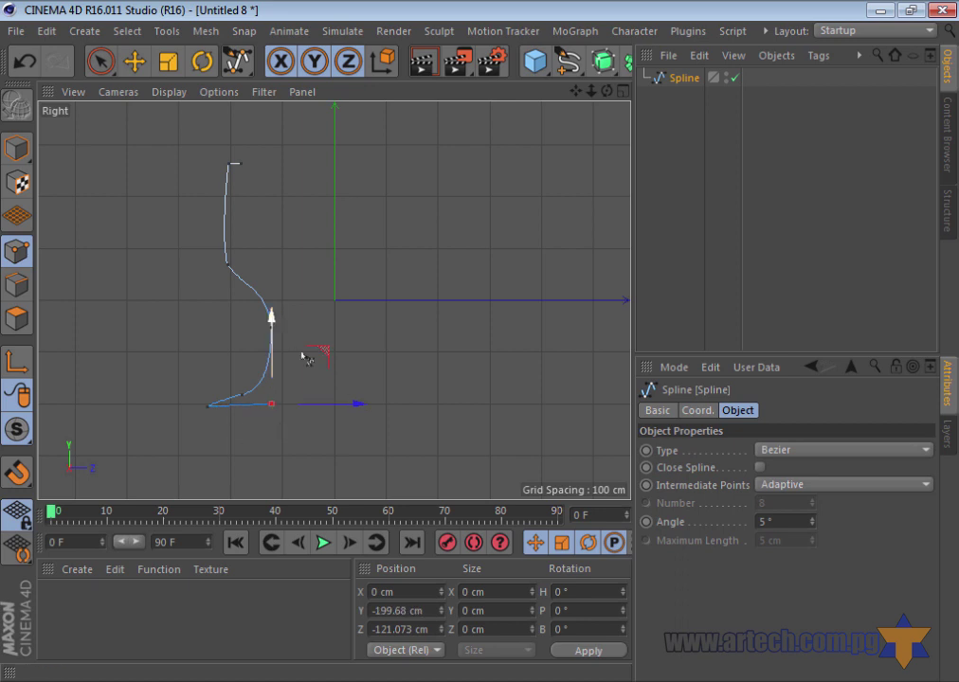
{"action": "left_click_drag", "start_coordinate": [367, 409], "coordinate": [373, 412]}
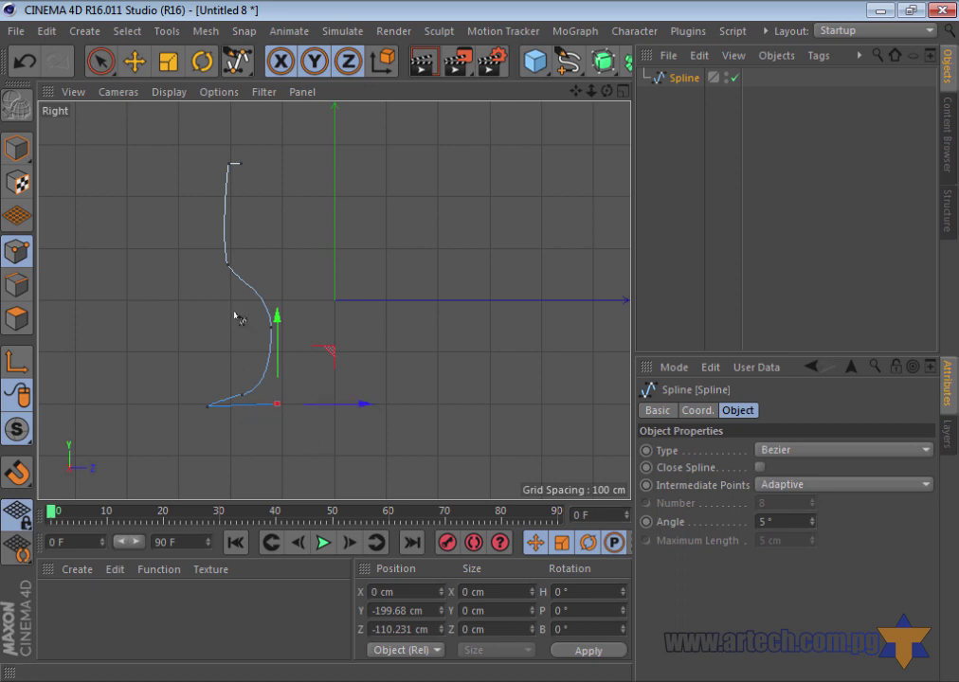
Bend the upper curve and nudge the top endpoint with the Move tool
{"action": "left_click", "coordinate": [135, 61]}
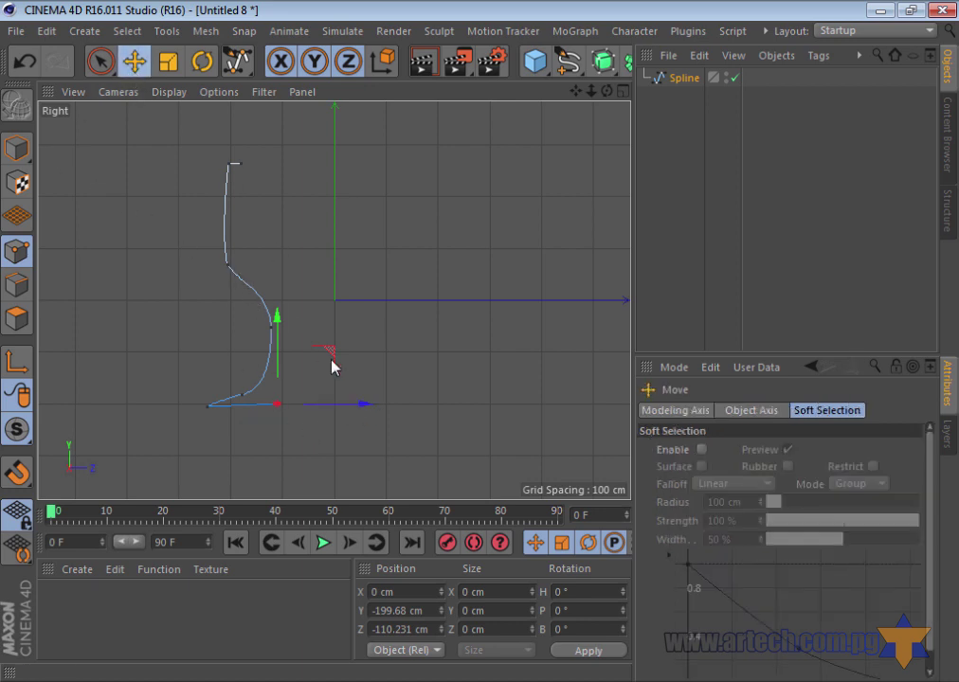
{"action": "left_click", "coordinate": [228, 266]}
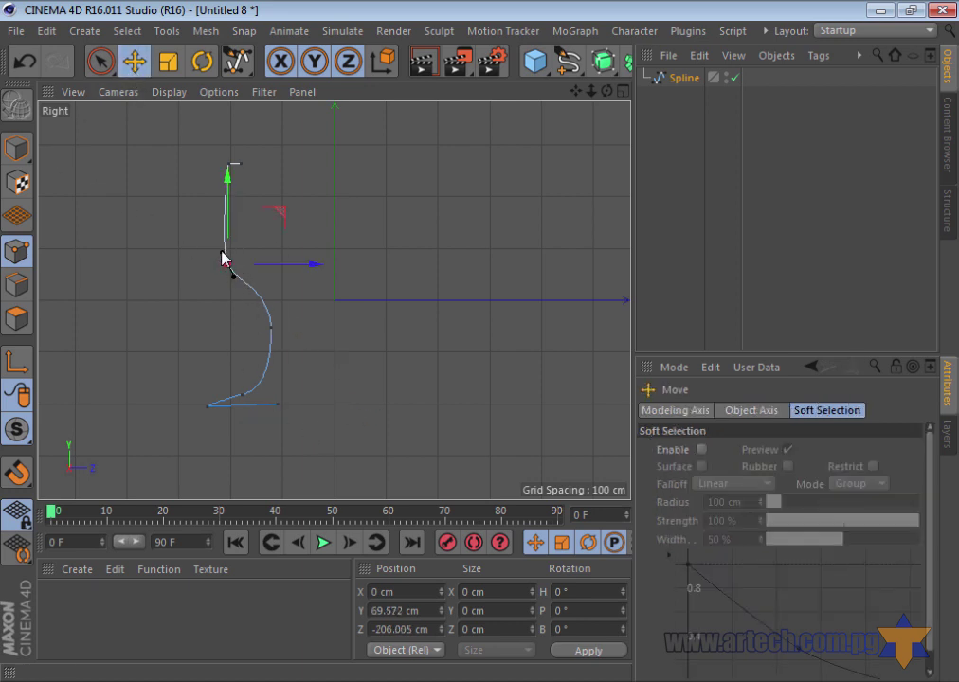
{"action": "left_click_drag", "start_coordinate": [225, 256], "coordinate": [212, 242]}
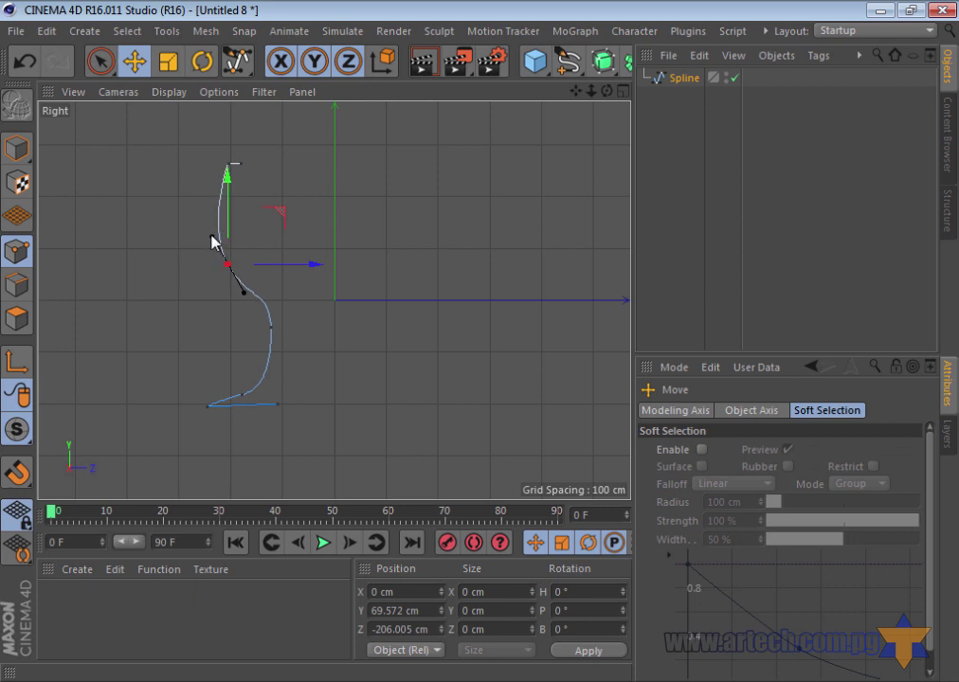
{"action": "left_click", "coordinate": [242, 166]}
{"action": "left_click_drag", "start_coordinate": [332, 164], "coordinate": [325, 166]}
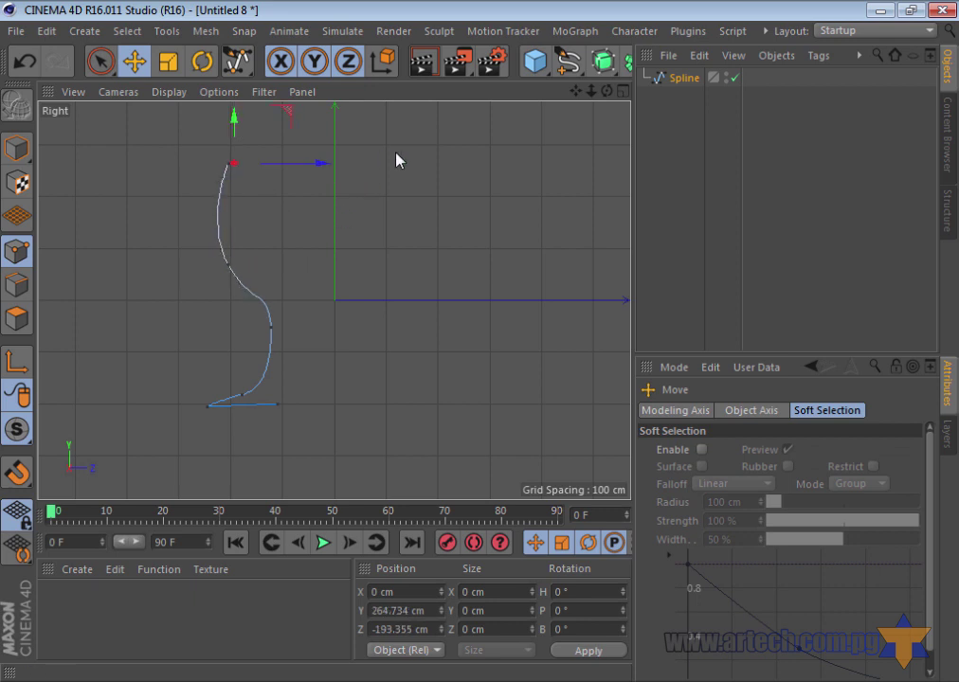
{"action": "left_click", "coordinate": [271, 328]}
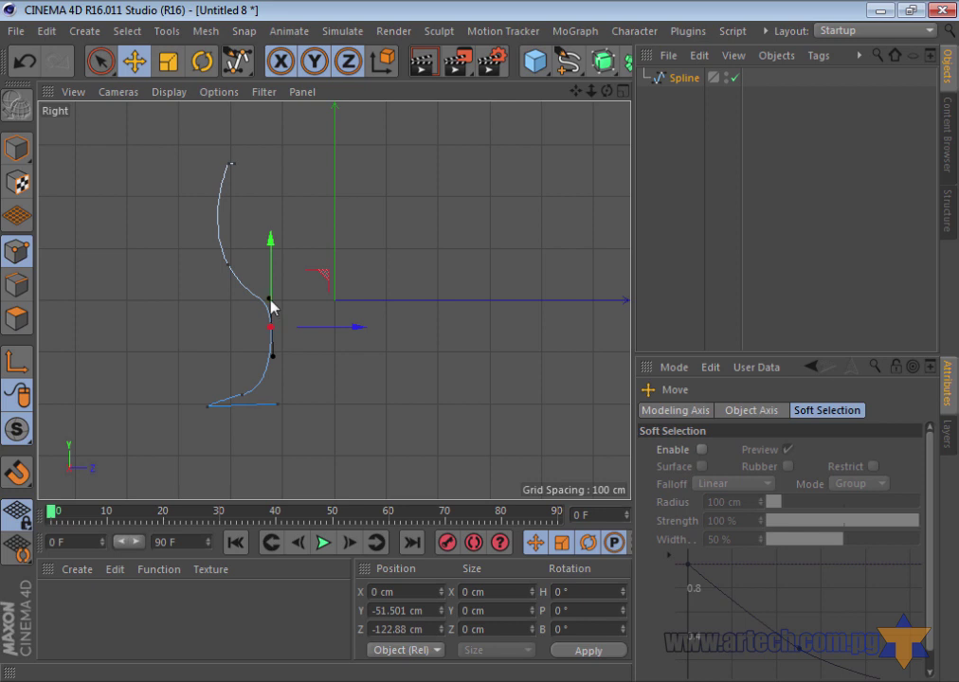
Reshape the lower curve point's tangent and raise the bottom-left base endpoint
{"action": "left_click", "coordinate": [242, 394]}
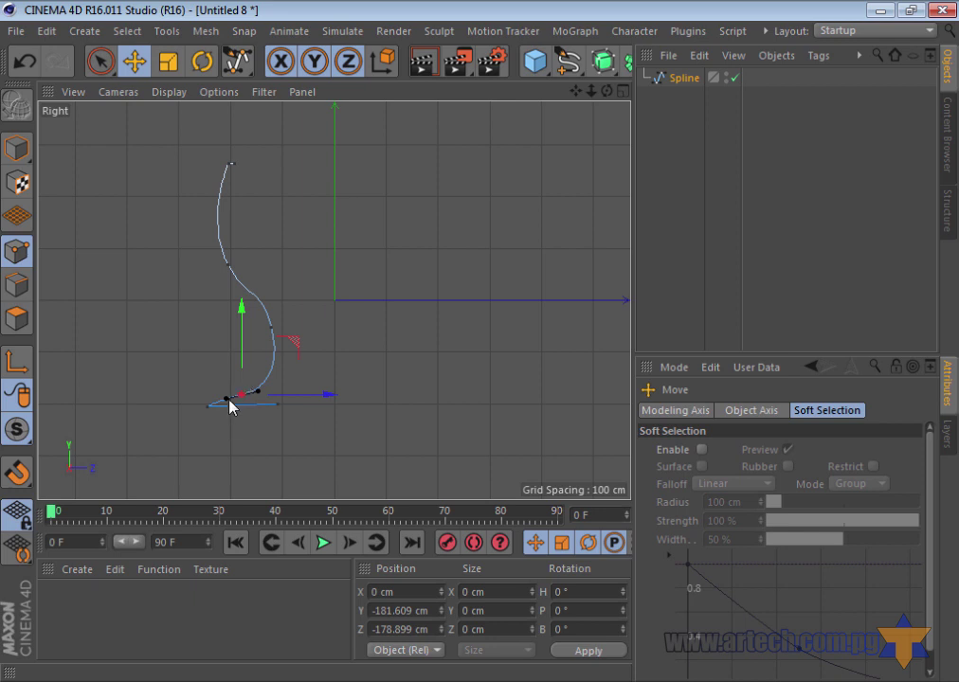
{"action": "left_click_drag", "start_coordinate": [226, 399], "coordinate": [220, 400]}
{"action": "left_click_drag", "start_coordinate": [280, 409], "coordinate": [275, 401]}
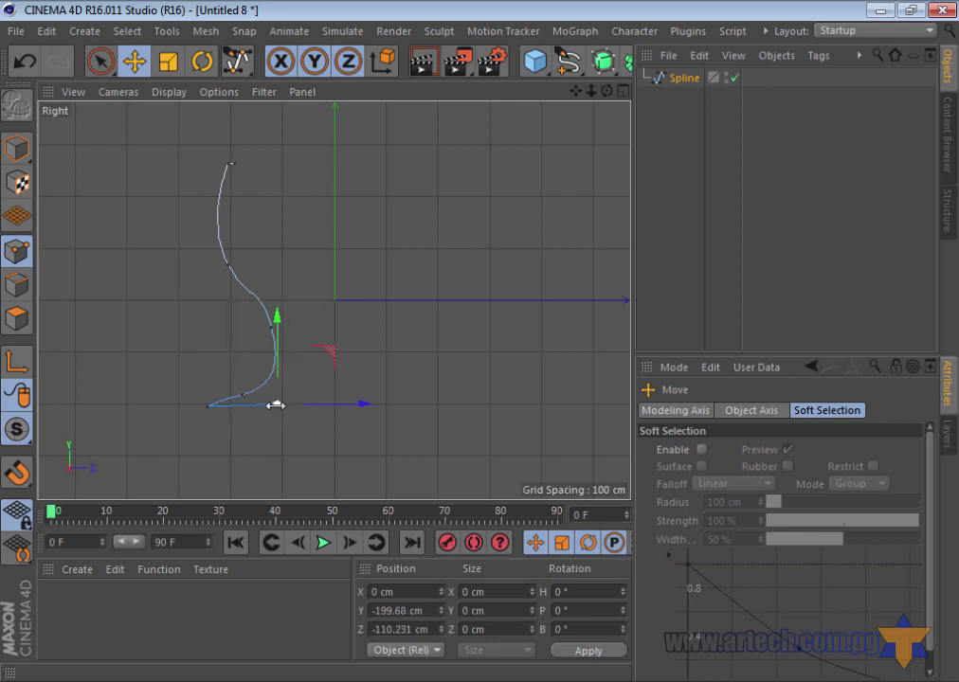
{"action": "left_click", "coordinate": [207, 409]}
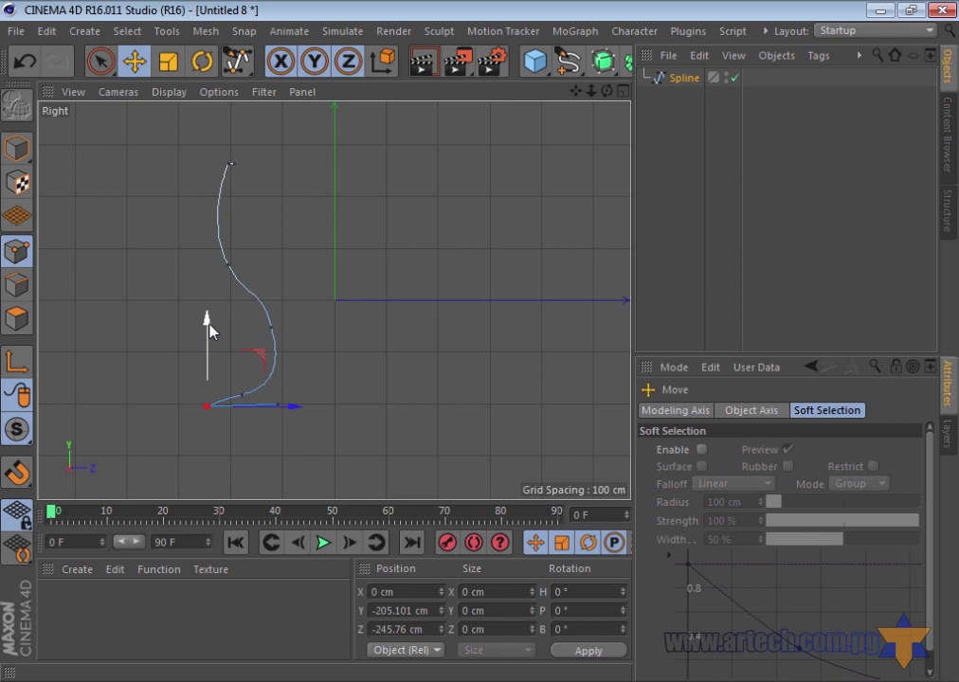
{"action": "left_click_drag", "start_coordinate": [210, 331], "coordinate": [210, 327]}
{"action": "left_click", "coordinate": [604, 74]}
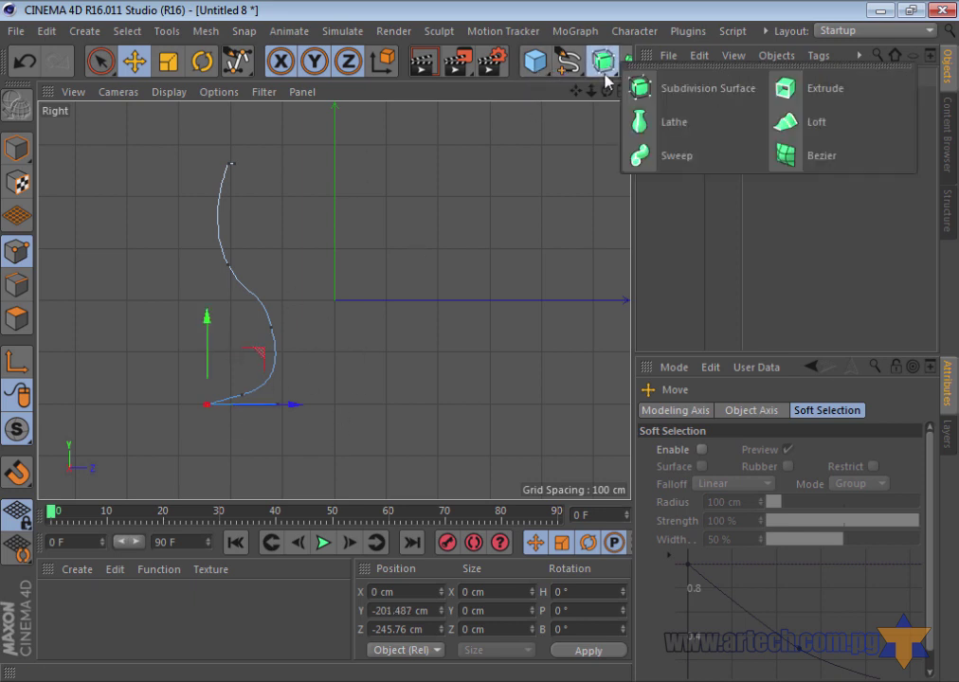
Add a Lathe generator with the profile Spline nested under it
{"action": "left_click", "coordinate": [692, 122]}
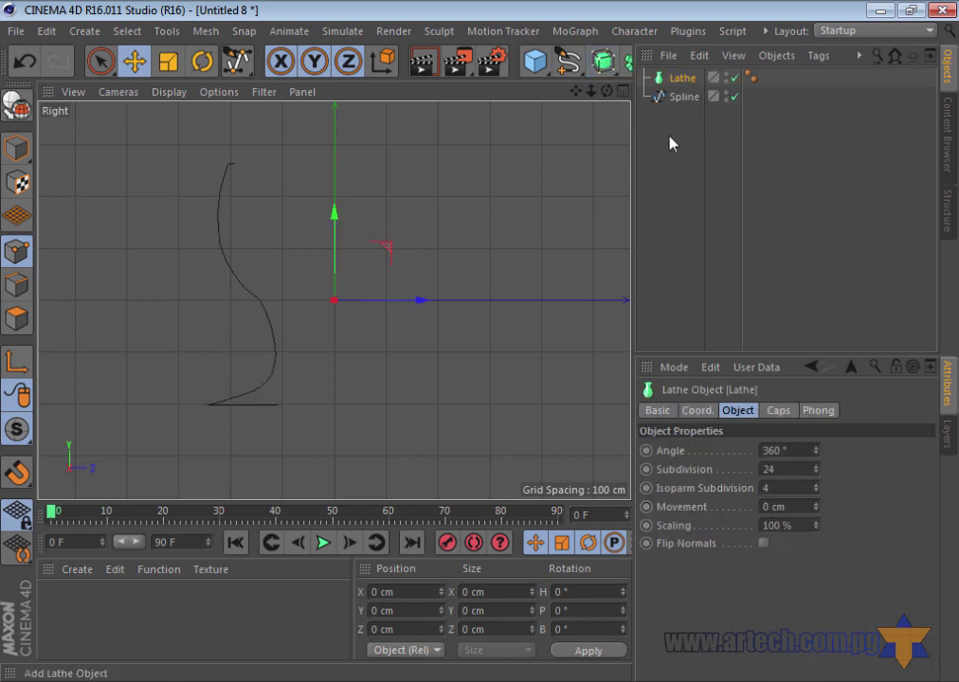
{"action": "mouse_move", "coordinate": [686, 99]}
{"action": "left_mouse_down"}
{"action": "mouse_move", "coordinate": [689, 83]}
{"action": "mouse_move", "coordinate": [680, 90]}
{"action": "left_mouse_up"}
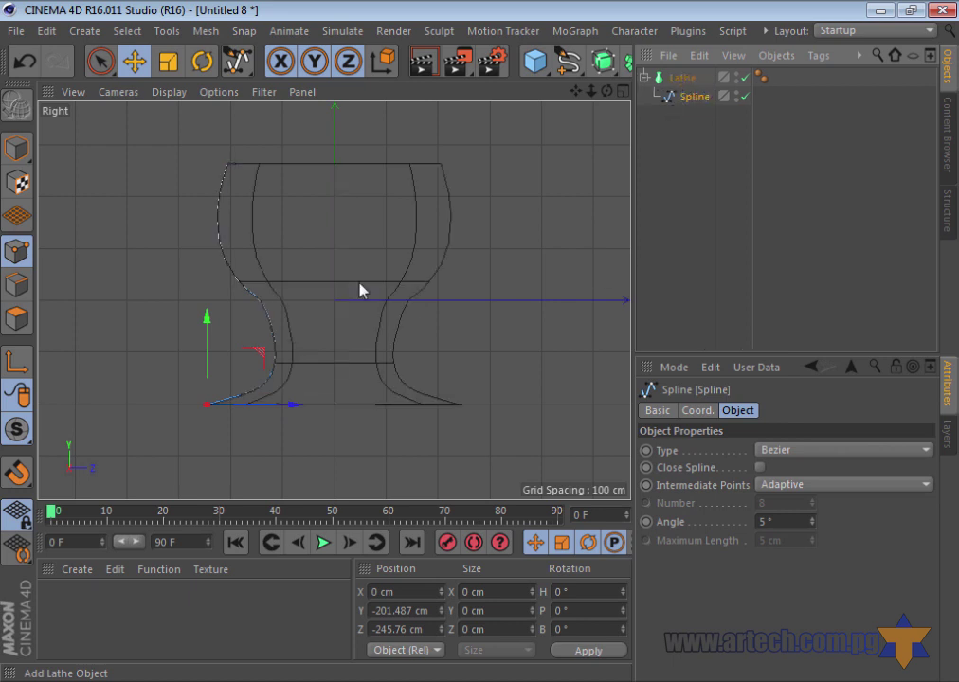
{"action": "left_click", "coordinate": [623, 92]}
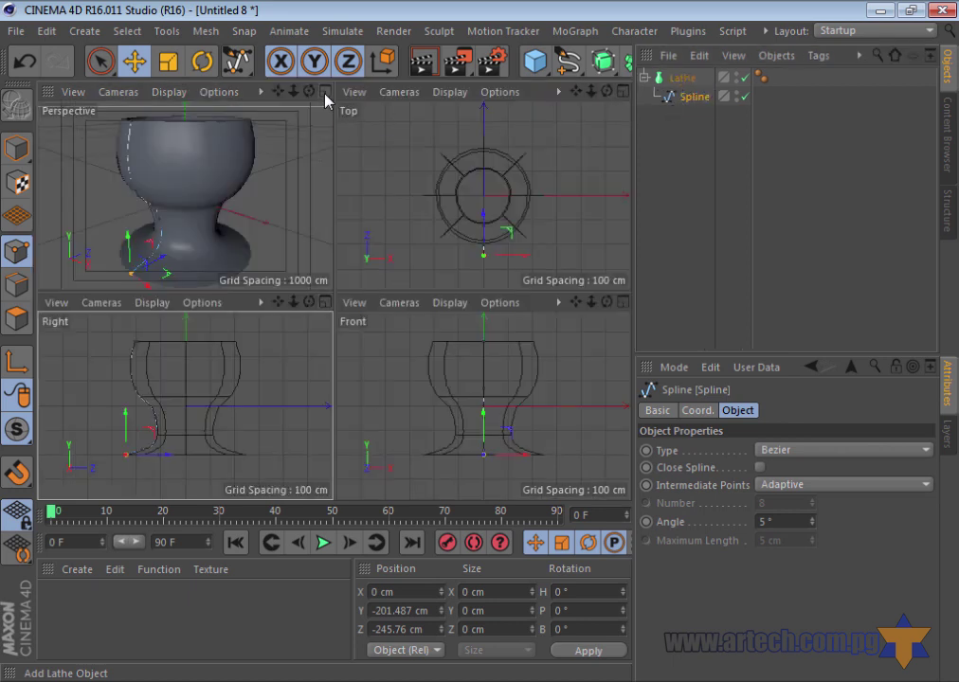
{"action": "left_click", "coordinate": [325, 93]}
In the Perspective view, slide one profile point about 48.9 cm along Z
{"action": "left_click_drag", "start_coordinate": [607, 91], "coordinate": [482, 348]}
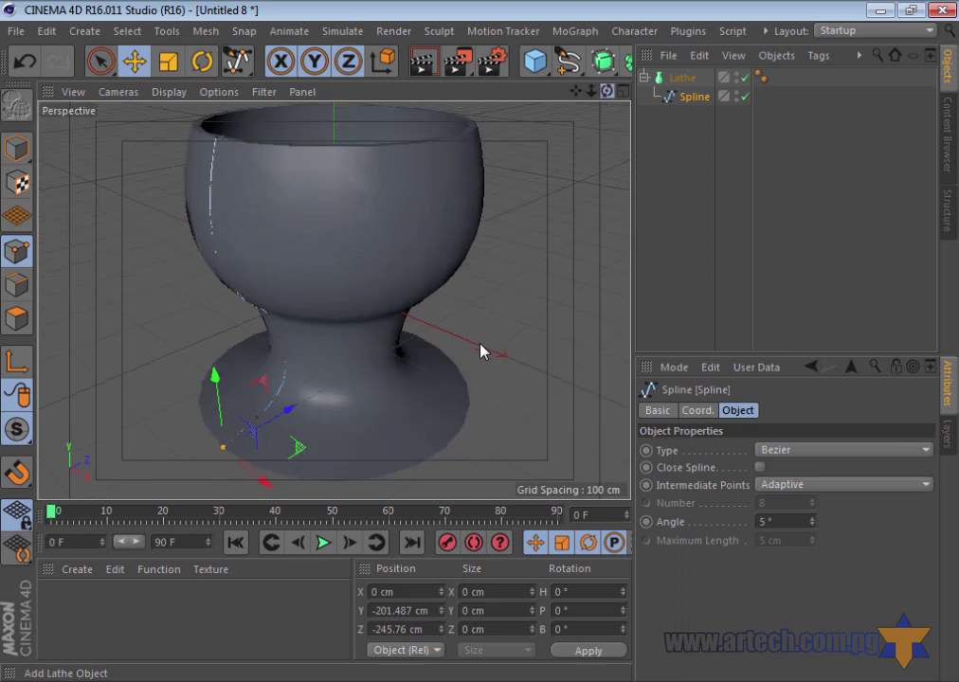
{"action": "left_click_drag", "start_coordinate": [587, 92], "coordinate": [478, 349]}
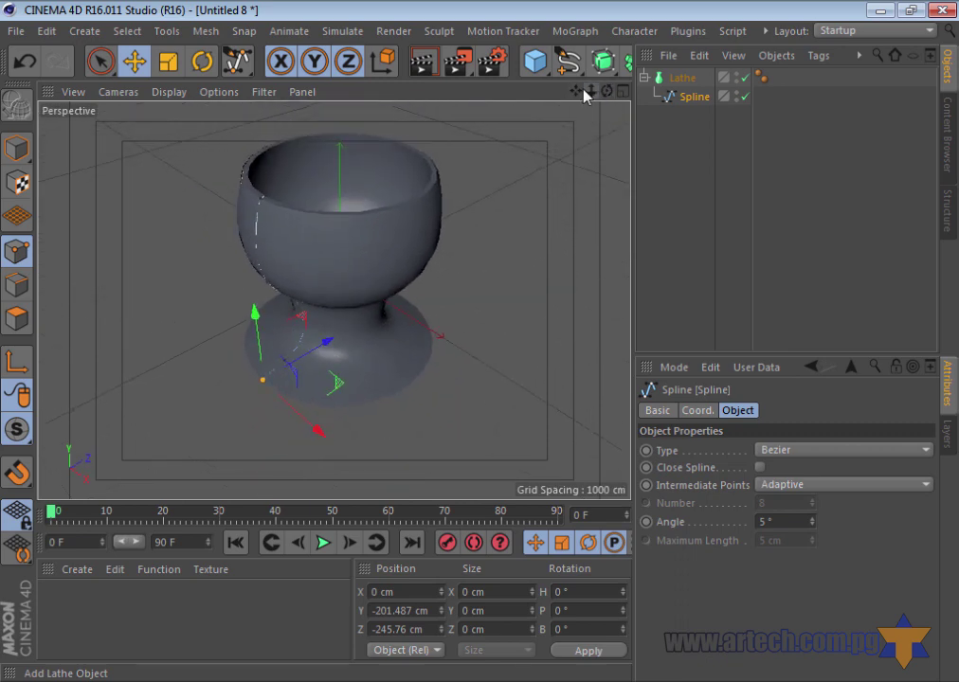
{"action": "left_click_drag", "start_coordinate": [577, 91], "coordinate": [481, 349]}
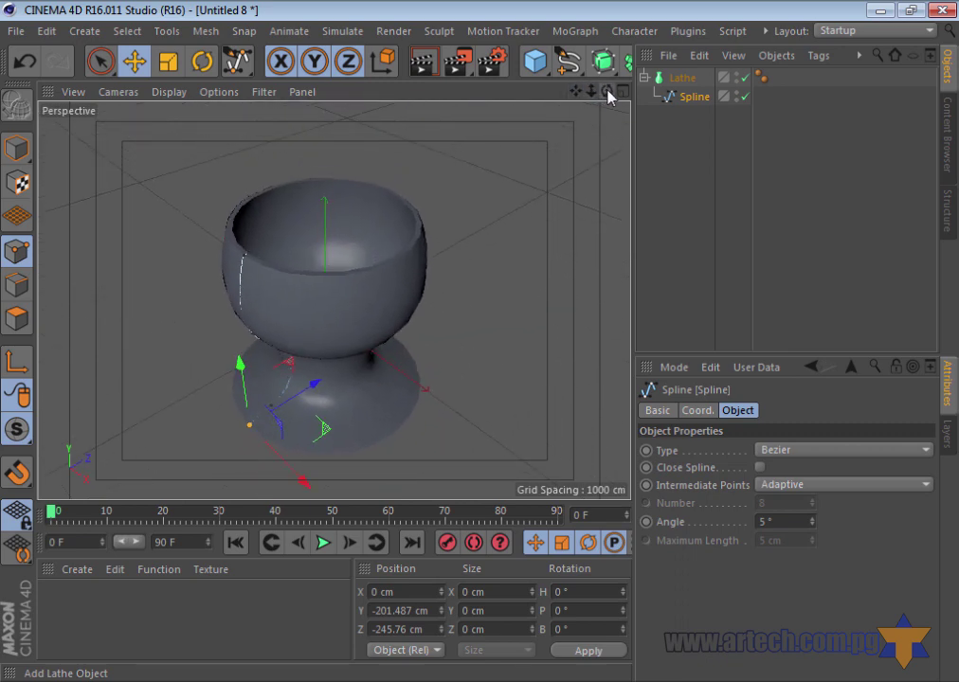
{"action": "left_click_drag", "start_coordinate": [606, 91], "coordinate": [481, 345]}
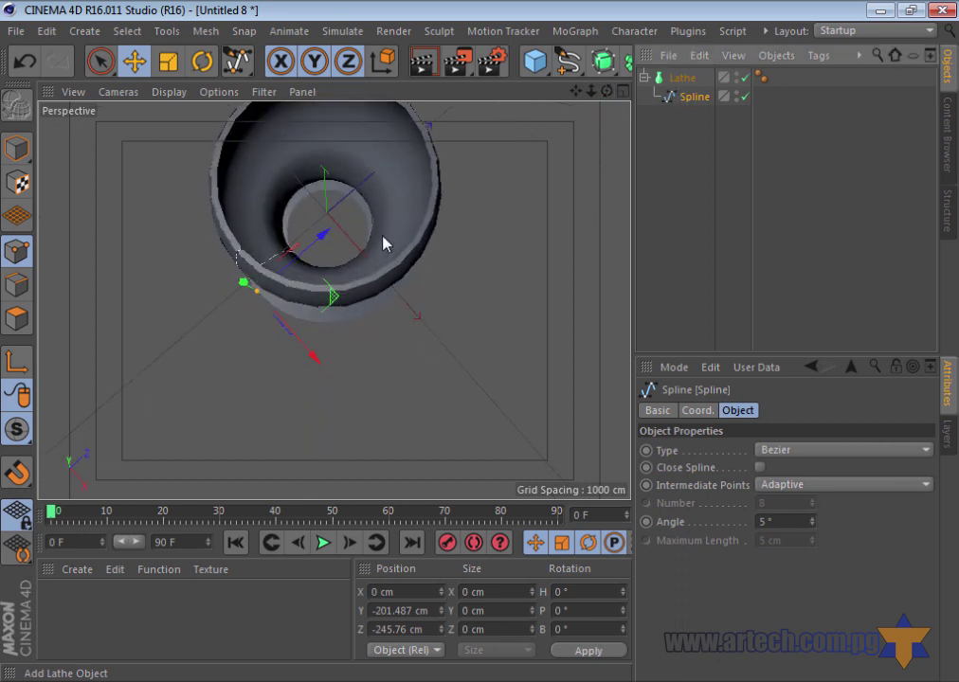
{"action": "left_click_drag", "start_coordinate": [325, 237], "coordinate": [343, 230]}
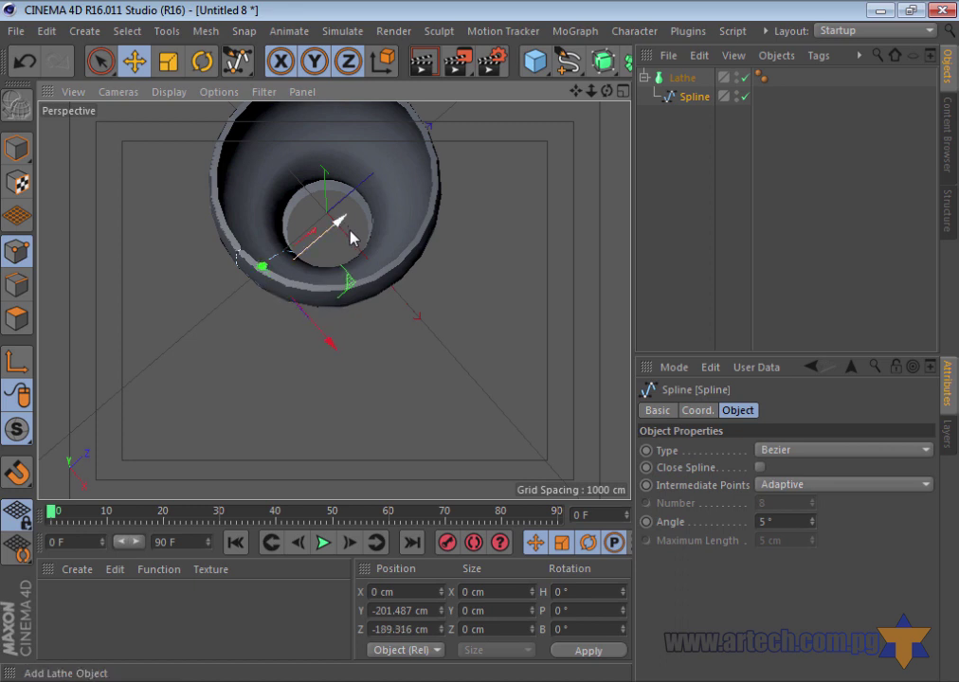
Move the whole profile spline along Z, X and Y to Y 122.88 cm
{"action": "left_click", "coordinate": [12, 148]}
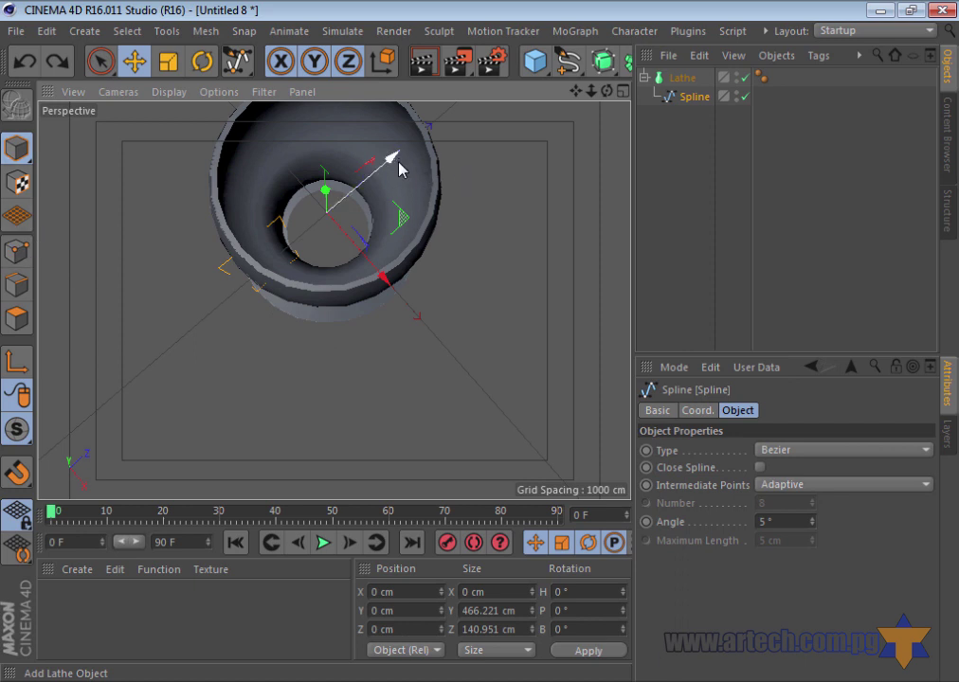
{"action": "left_click_drag", "start_coordinate": [391, 157], "coordinate": [458, 154]}
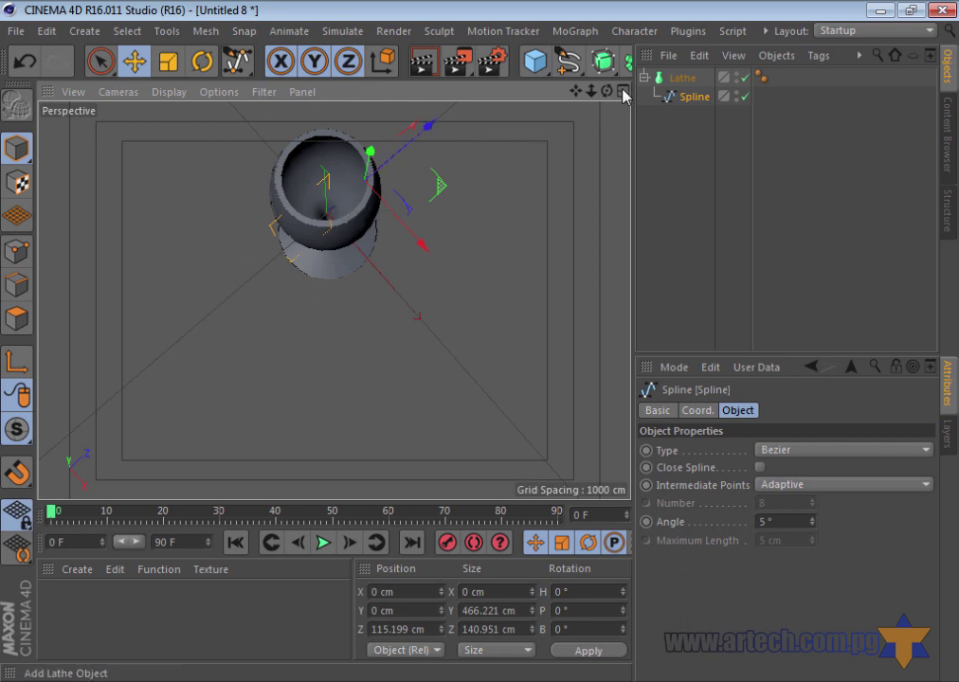
{"action": "left_click", "coordinate": [623, 91]}
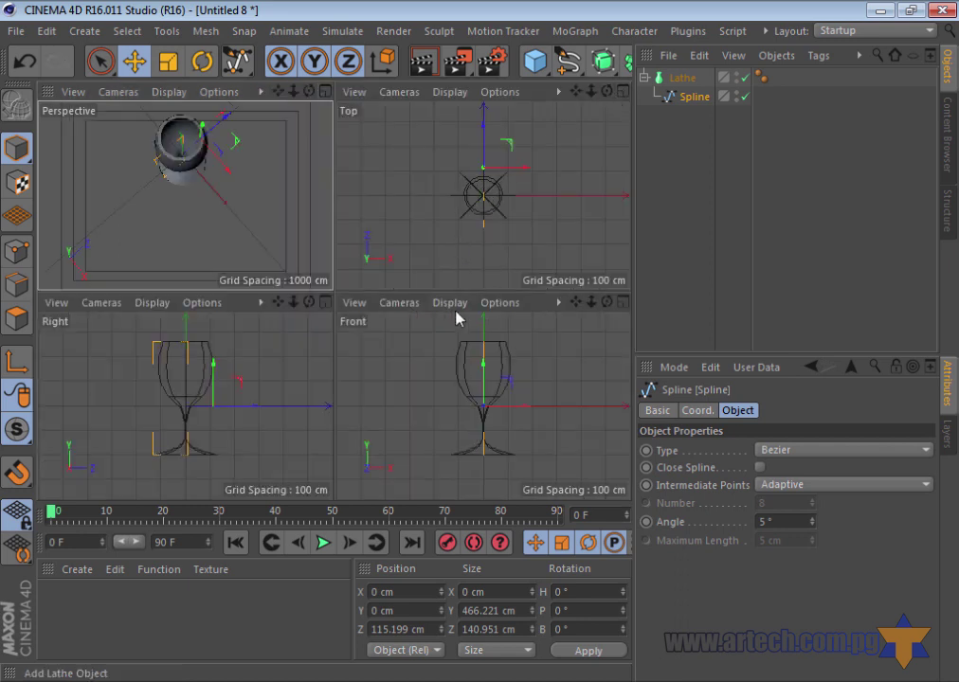
{"action": "mouse_move", "coordinate": [527, 410]}
{"action": "left_mouse_down"}
{"action": "mouse_move", "coordinate": [513, 411]}
{"action": "mouse_move", "coordinate": [526, 410]}
{"action": "left_mouse_up"}
{"action": "mouse_move", "coordinate": [488, 364]}
{"action": "left_mouse_down"}
{"action": "mouse_move", "coordinate": [485, 387]}
{"action": "mouse_move", "coordinate": [489, 338]}
{"action": "left_mouse_up"}
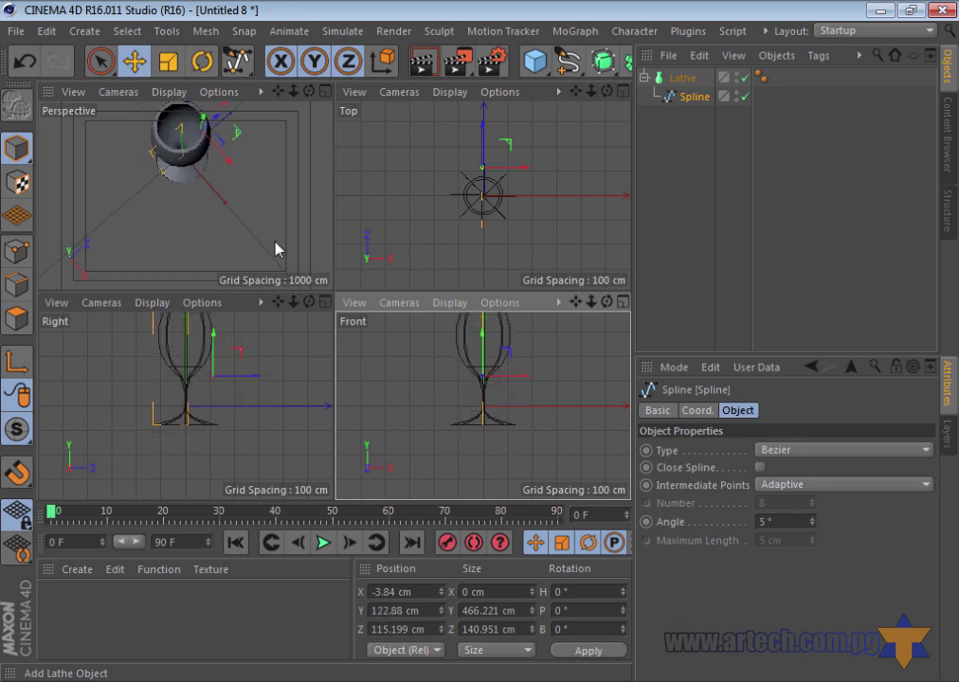
{"action": "left_click_drag", "start_coordinate": [310, 92], "coordinate": [332, 272]}
{"action": "mouse_move", "coordinate": [287, 92]}
{"action": "left_mouse_down"}
{"action": "mouse_move", "coordinate": [332, 301]}
{"action": "mouse_move", "coordinate": [281, 94]}
{"action": "left_mouse_up"}
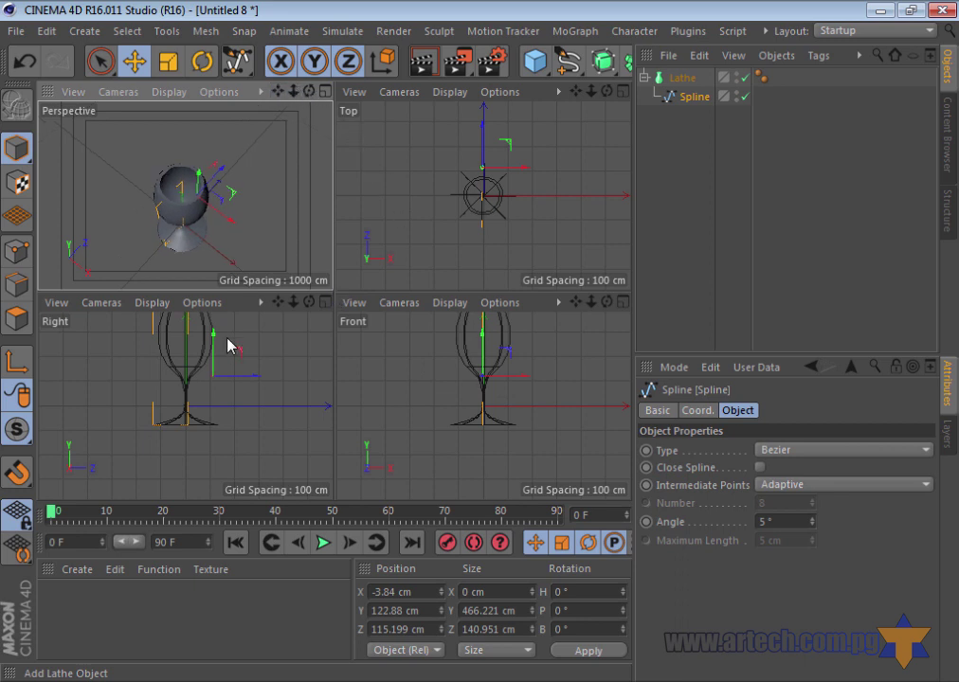
{"action": "left_click_drag", "start_coordinate": [278, 301], "coordinate": [332, 347]}
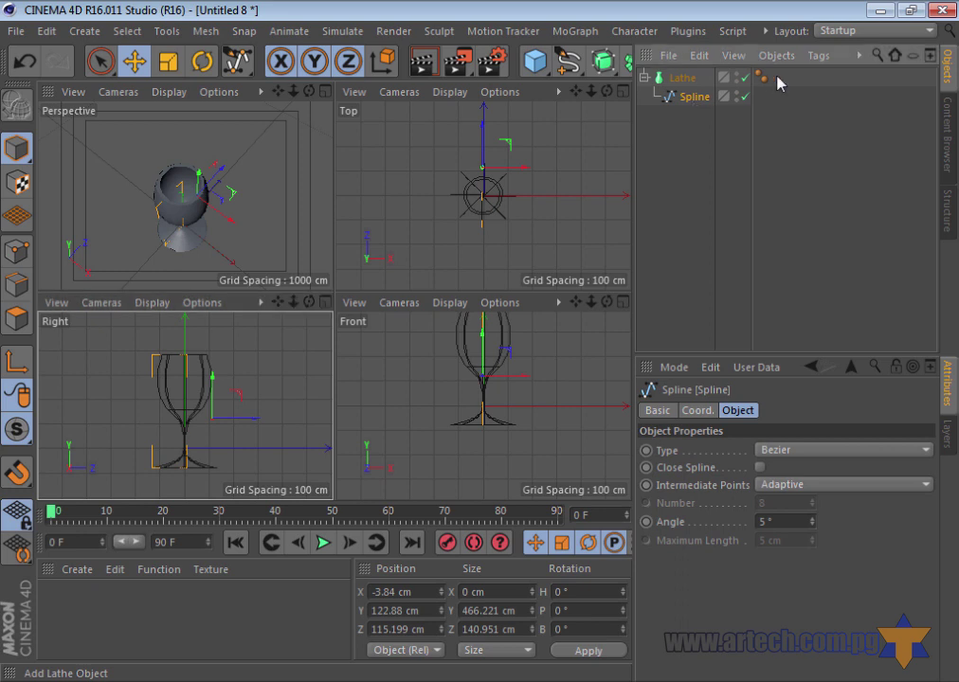
Disable the Lathe and pull out a curved tangent at the profile's top point
{"action": "left_click", "coordinate": [746, 78]}
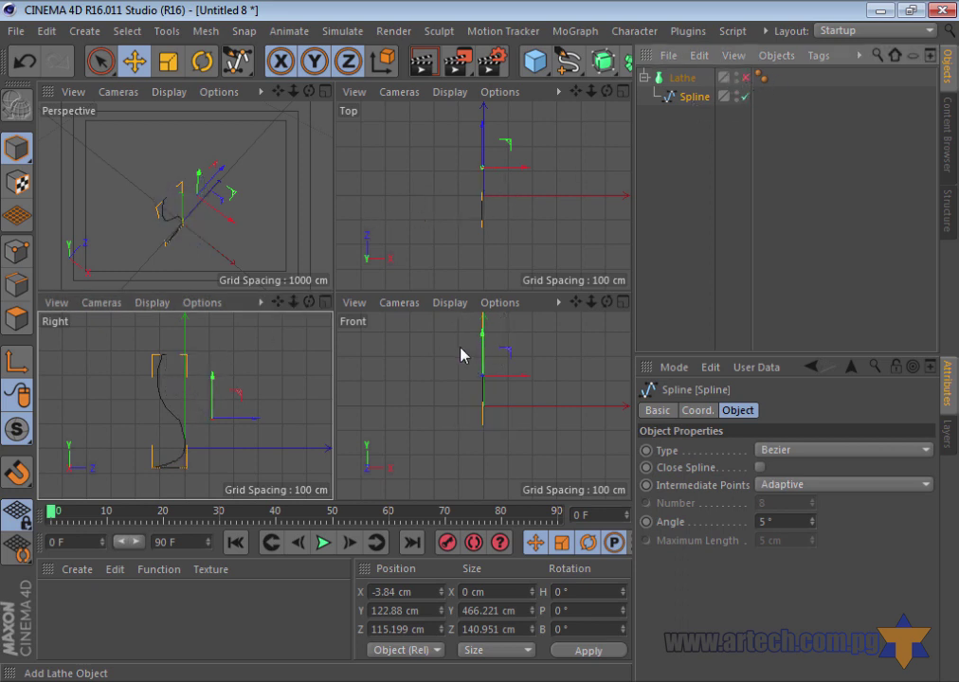
{"action": "scroll", "coordinate": [168, 378], "scroll_direction": "up", "scroll_amount": 1}
{"action": "scroll", "coordinate": [167, 376], "scroll_direction": "up", "scroll_amount": 2}
{"action": "scroll", "coordinate": [167, 373], "scroll_direction": "up", "scroll_amount": 2}
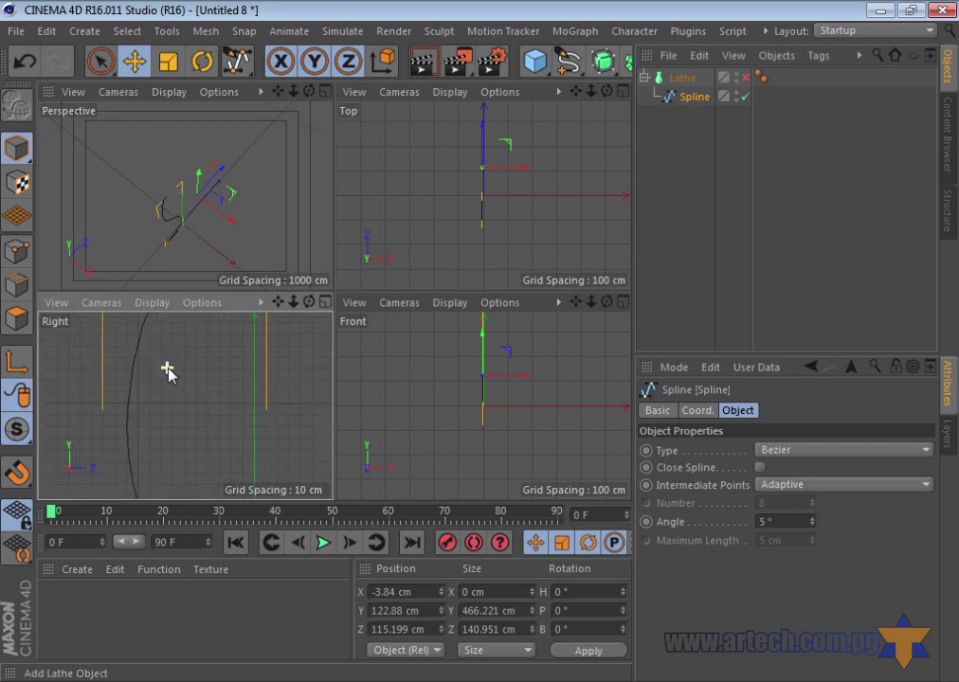
{"action": "left_click", "coordinate": [16, 252]}
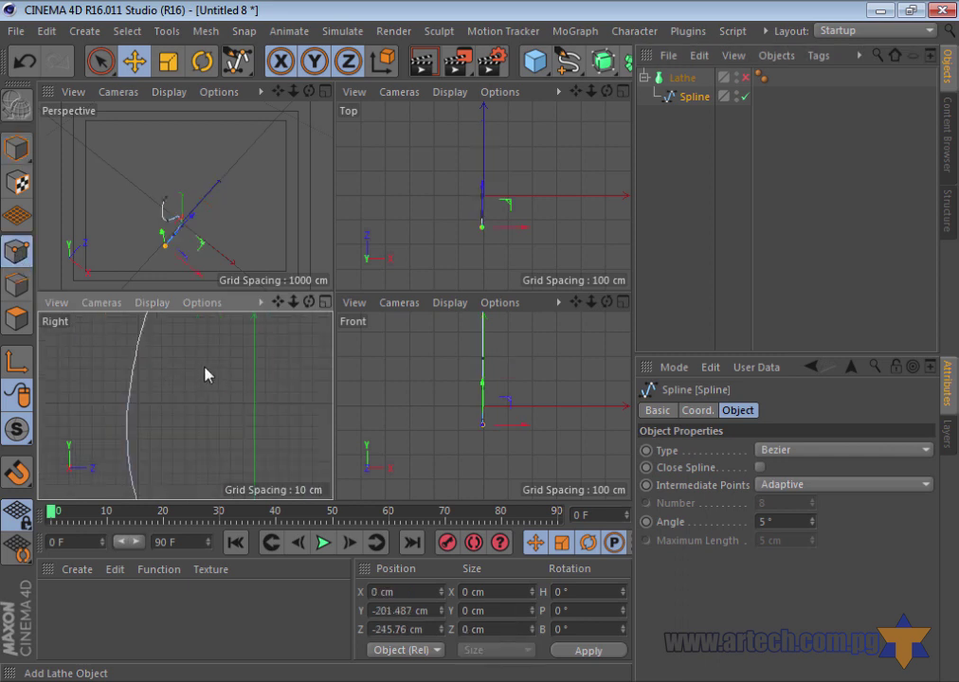
{"action": "left_click_drag", "start_coordinate": [278, 303], "coordinate": [269, 335]}
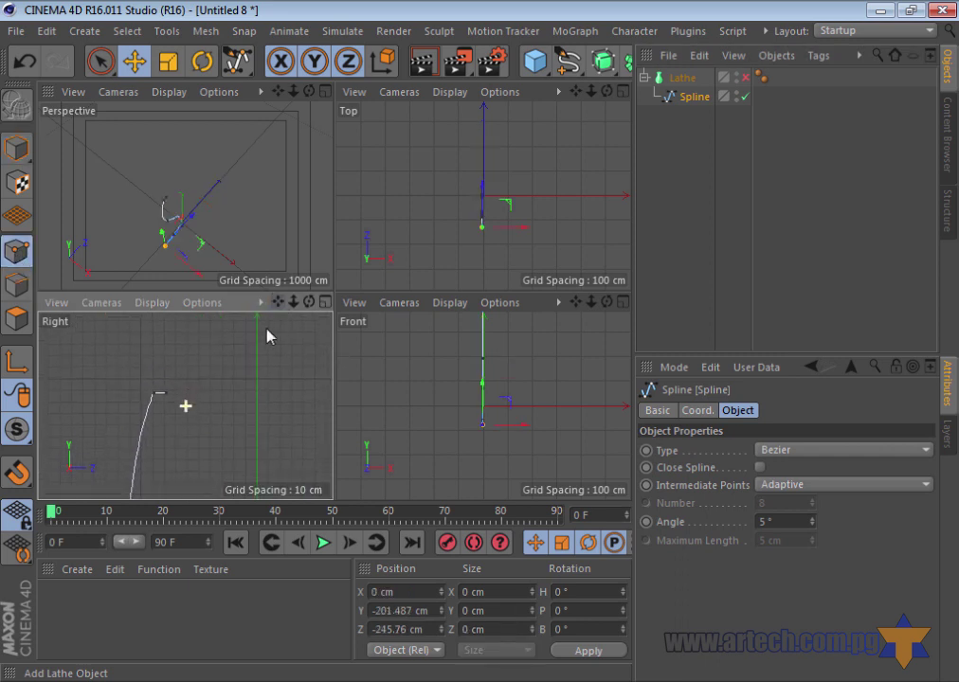
{"action": "left_click", "coordinate": [165, 394]}
{"action": "left_click_drag", "start_coordinate": [166, 394], "coordinate": [202, 397]}
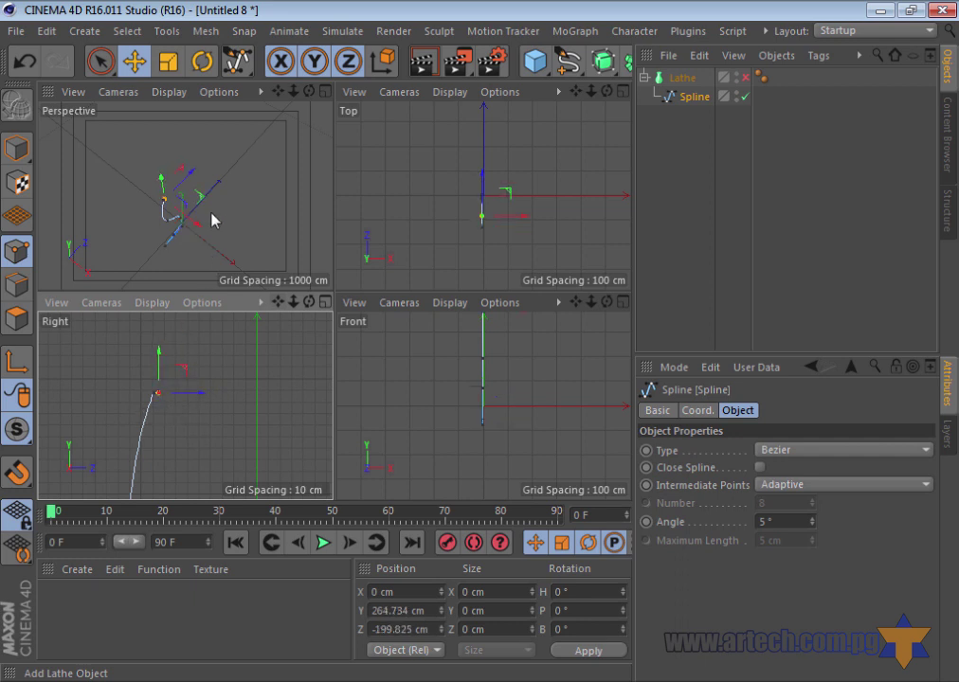
Orbit and zoom the Perspective view to inspect the bare profile spline
{"action": "left_click_drag", "start_coordinate": [312, 95], "coordinate": [334, 295]}
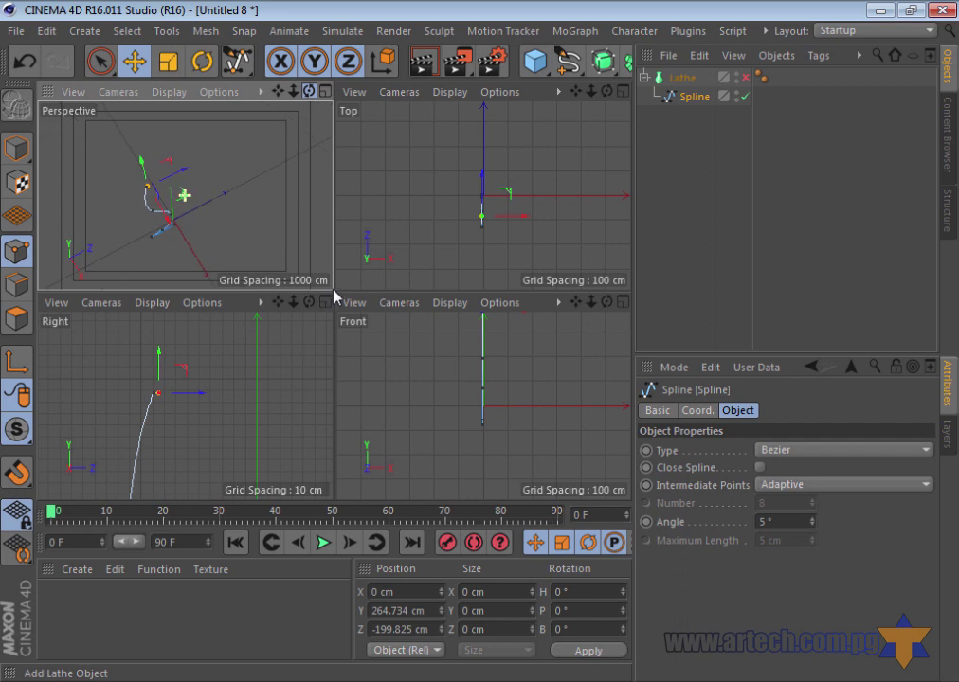
{"action": "left_click_drag", "start_coordinate": [298, 92], "coordinate": [334, 297]}
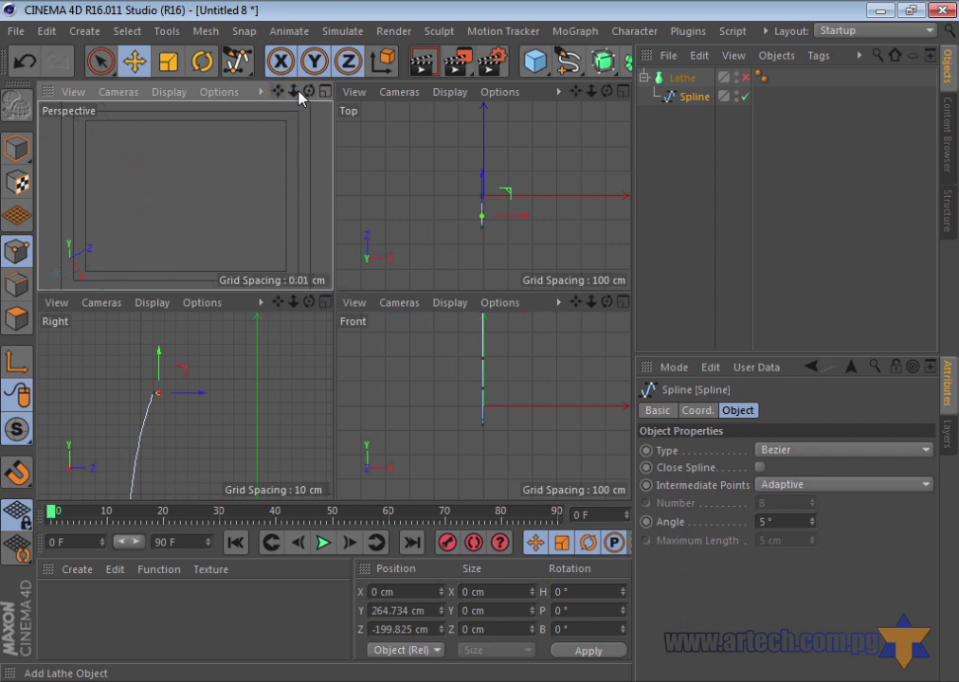
{"action": "left_click_drag", "start_coordinate": [333, 297], "coordinate": [332, 299]}
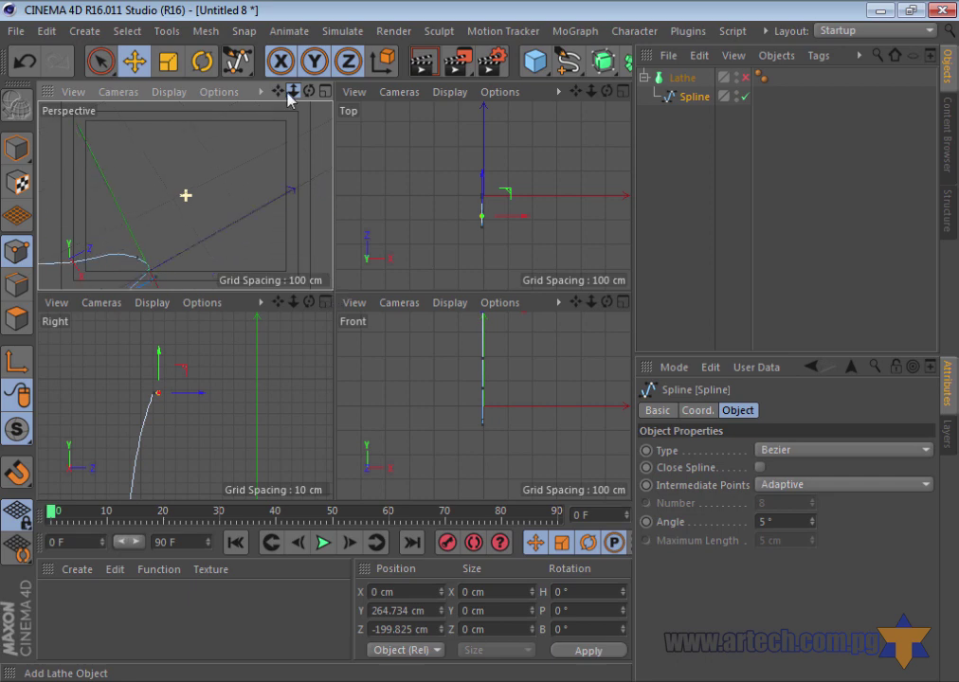
{"action": "mouse_move", "coordinate": [279, 92]}
{"action": "left_mouse_down"}
{"action": "mouse_move", "coordinate": [337, 297]}
{"action": "mouse_move", "coordinate": [284, 98]}
{"action": "mouse_move", "coordinate": [332, 268]}
{"action": "left_mouse_up"}
{"action": "left_click_drag", "start_coordinate": [279, 92], "coordinate": [332, 296]}
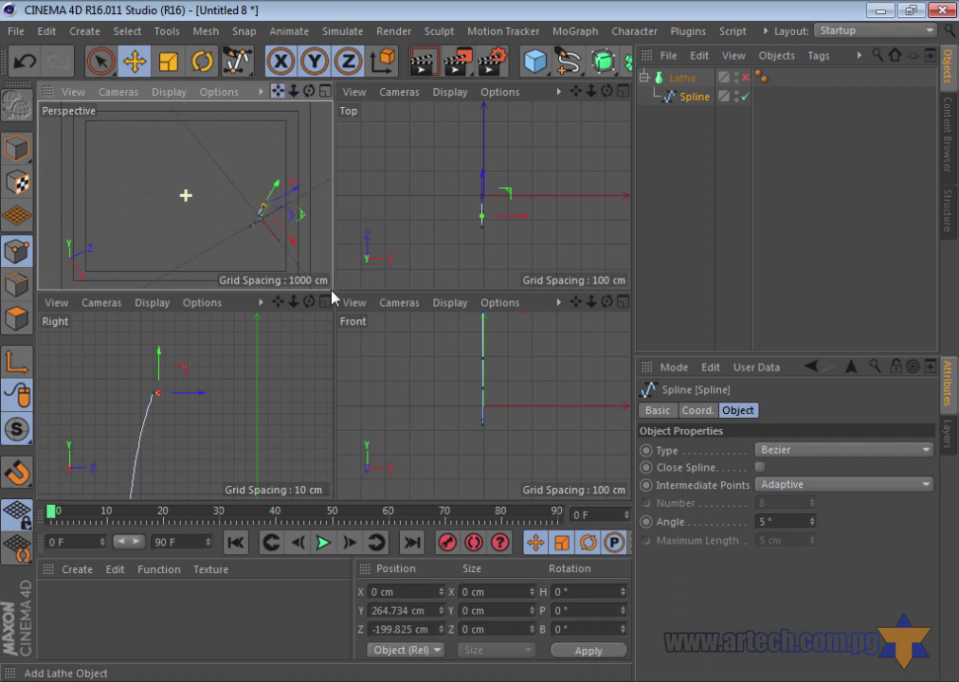
{"action": "left_click_drag", "start_coordinate": [294, 92], "coordinate": [334, 297]}
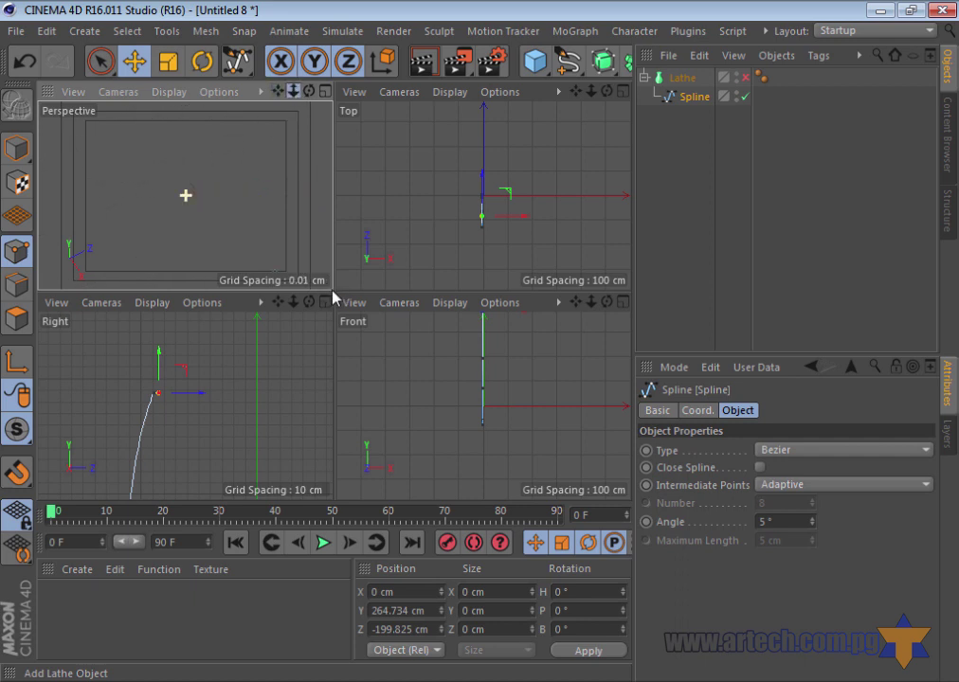
{"action": "left_click_drag", "start_coordinate": [293, 91], "coordinate": [332, 297]}
{"action": "left_click_drag", "start_coordinate": [279, 90], "coordinate": [333, 297]}
{"action": "mouse_move", "coordinate": [298, 90]}
{"action": "left_mouse_down"}
{"action": "mouse_move", "coordinate": [288, 119]}
{"action": "mouse_move", "coordinate": [512, 129]}
{"action": "left_mouse_up"}
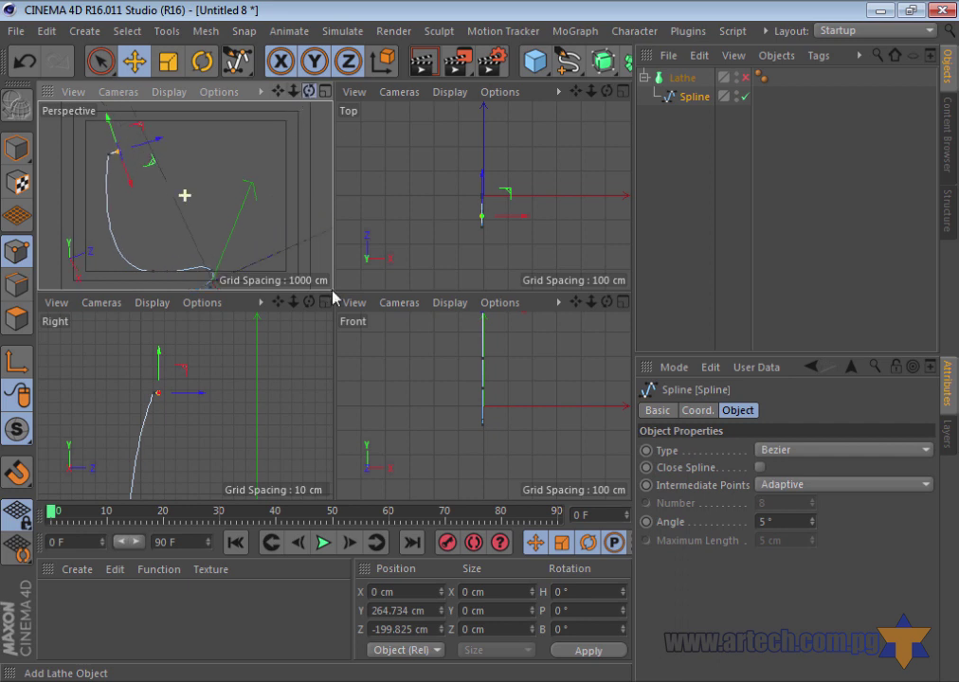
Re-enable the Lathe and nudge the profile about 2.8 cm along Z
{"action": "left_click", "coordinate": [746, 77]}
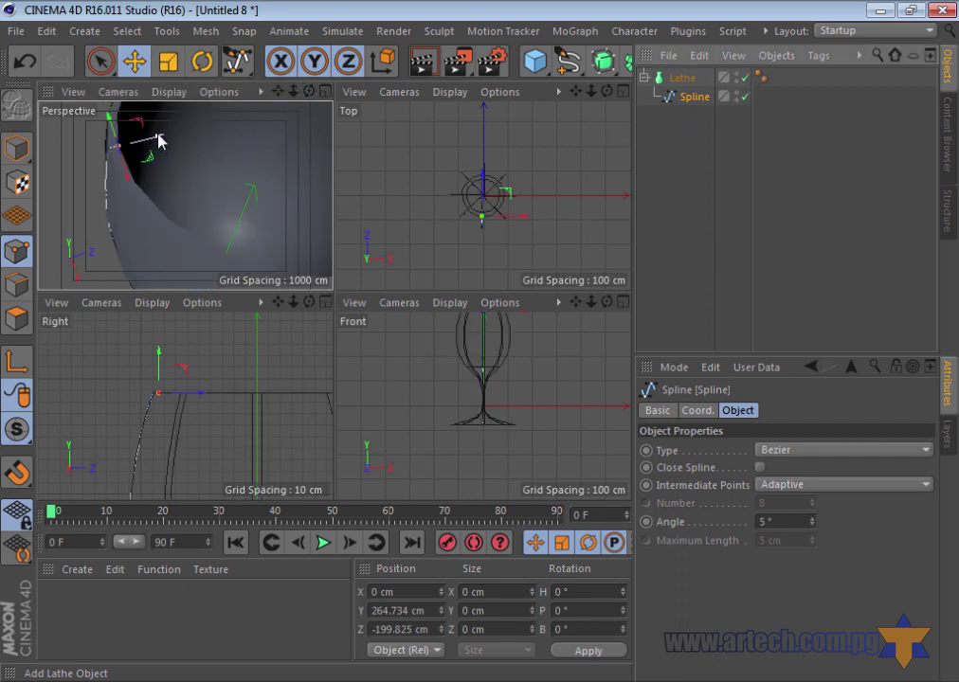
{"action": "left_click_drag", "start_coordinate": [158, 141], "coordinate": [153, 140]}
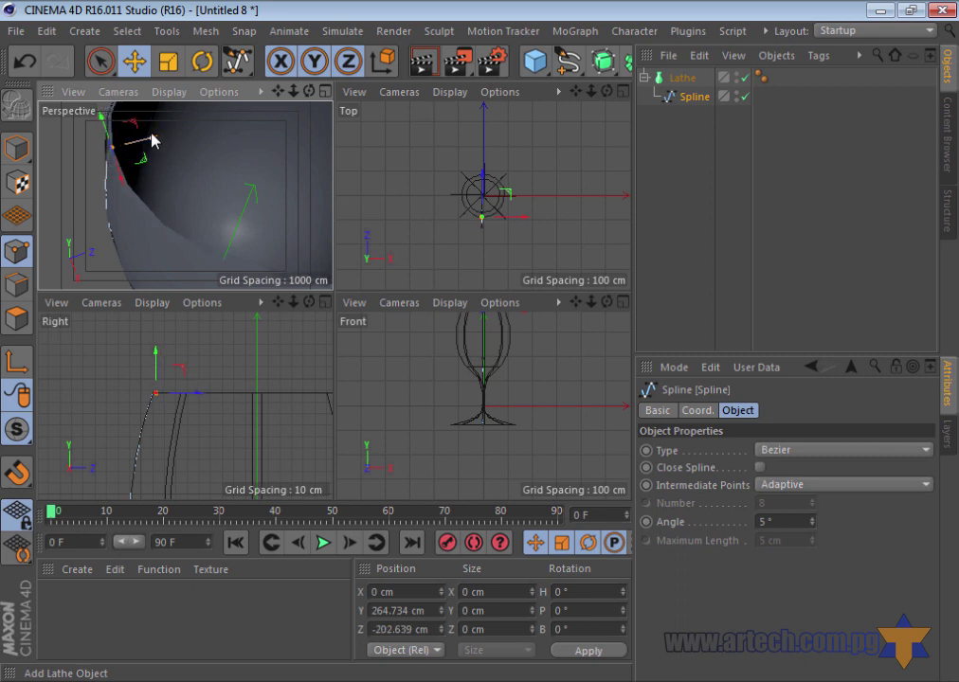
{"action": "left_click_drag", "start_coordinate": [294, 91], "coordinate": [333, 297]}
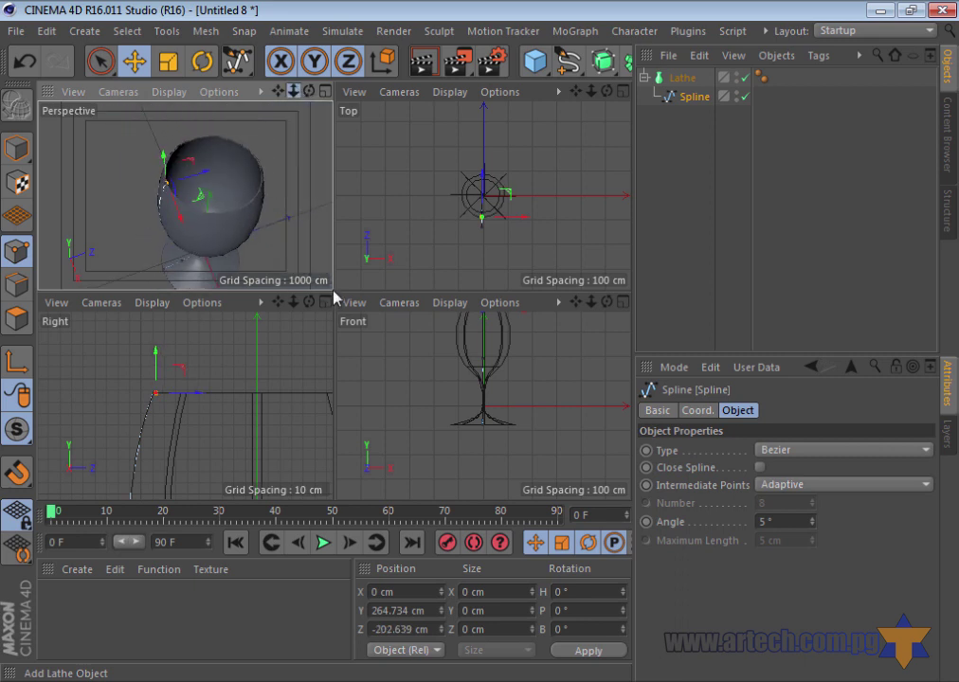
{"action": "left_click_drag", "start_coordinate": [310, 91], "coordinate": [334, 299]}
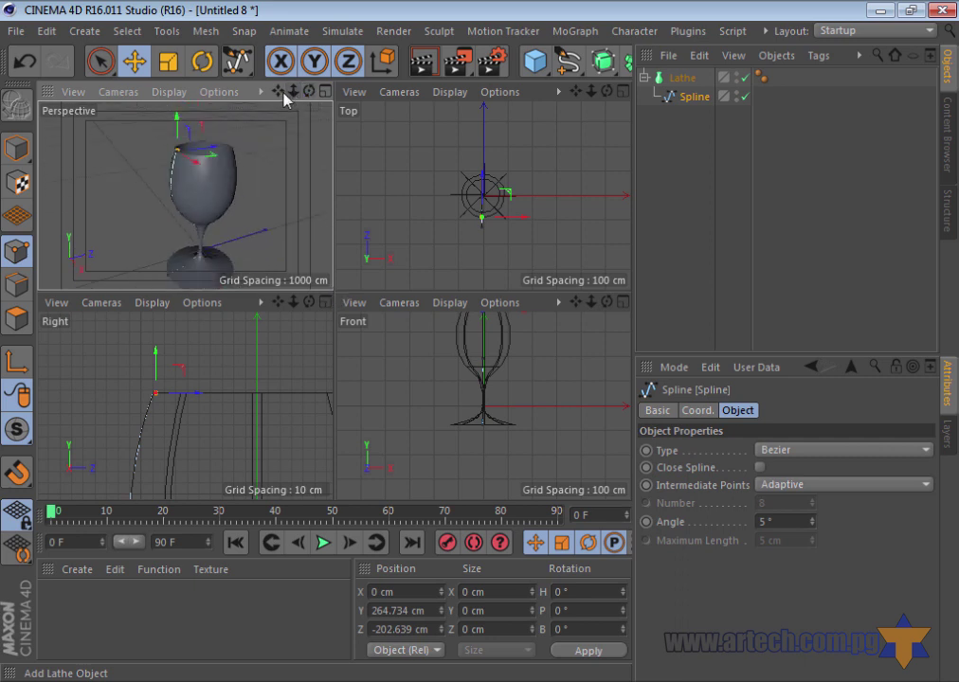
{"action": "left_click_drag", "start_coordinate": [277, 91], "coordinate": [335, 297]}
Maximize the Perspective view and render the finished wine glass
{"action": "left_click_drag", "start_coordinate": [310, 91], "coordinate": [334, 297]}
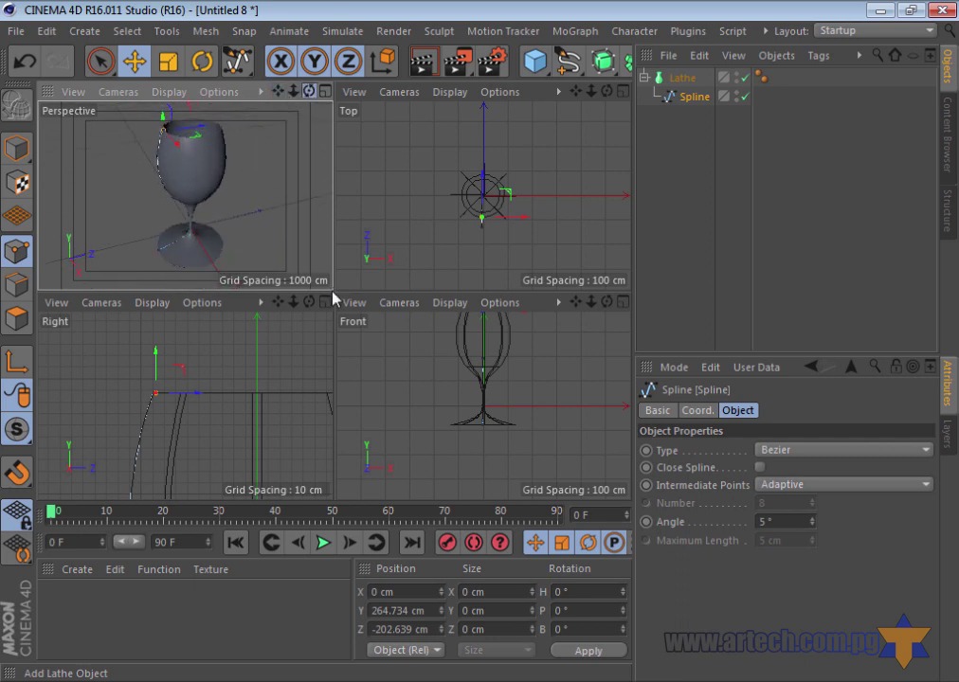
{"action": "mouse_move", "coordinate": [294, 91]}
{"action": "left_mouse_down"}
{"action": "mouse_move", "coordinate": [334, 297]}
{"action": "mouse_move", "coordinate": [330, 91]}
{"action": "left_mouse_up"}
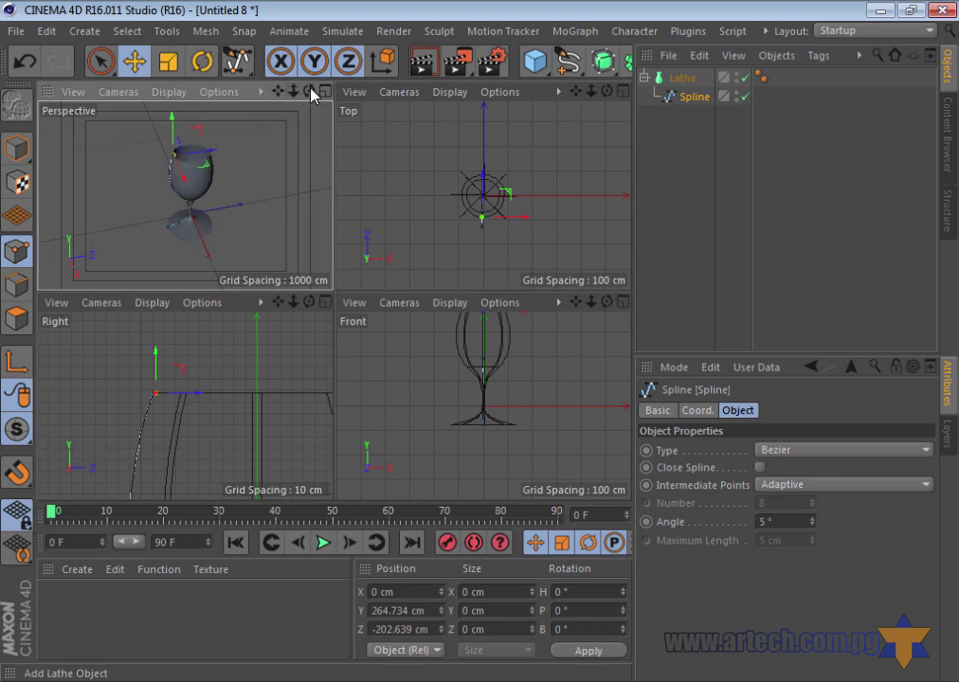
{"action": "left_click", "coordinate": [326, 92]}
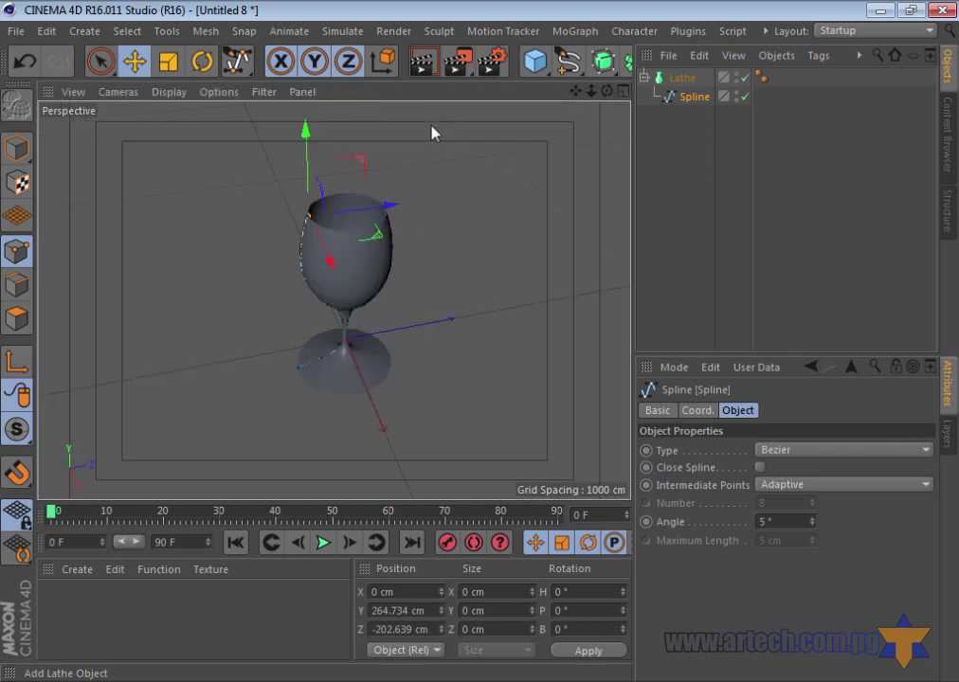
{"action": "left_click", "coordinate": [423, 69]}
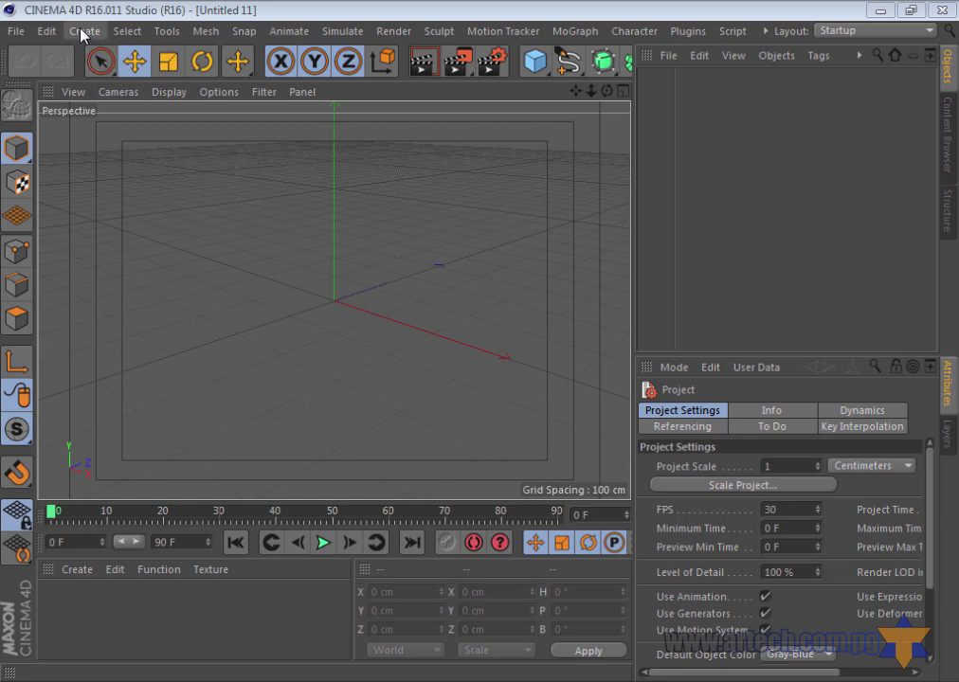
Add a circle spline and shrink its radius to 65 cm
{"action": "left_click", "coordinate": [84, 32]}
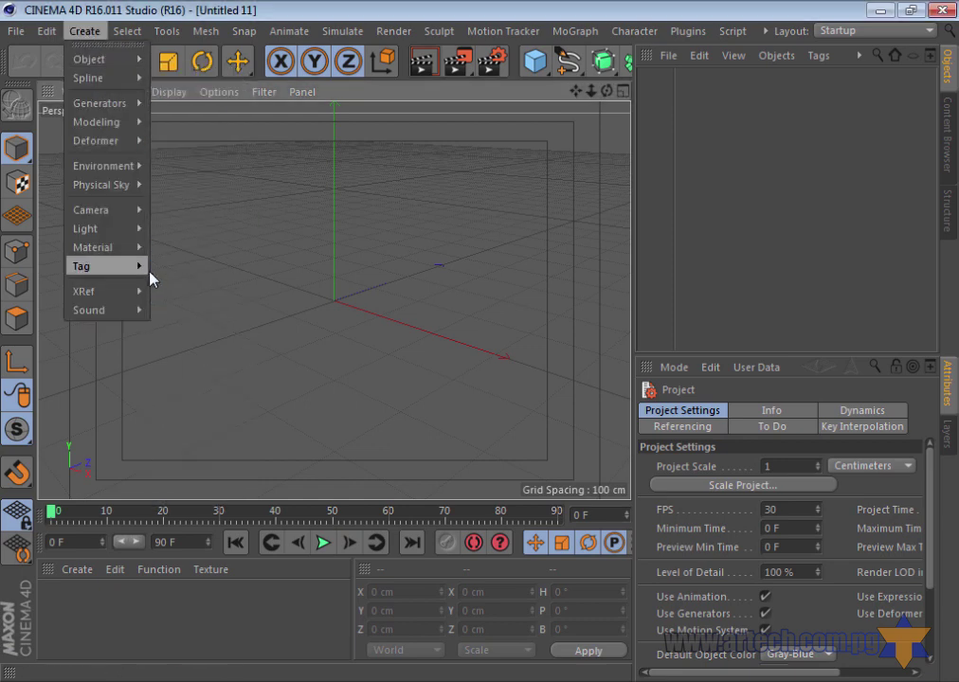
{"action": "mouse_move", "coordinate": [91, 78]}
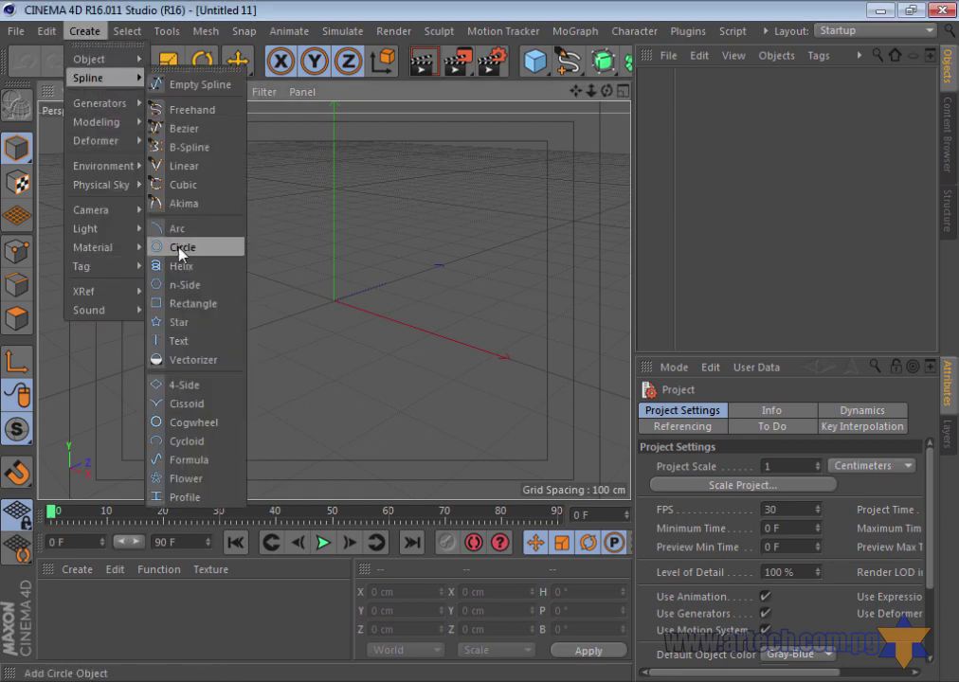
{"action": "left_click", "coordinate": [181, 249]}
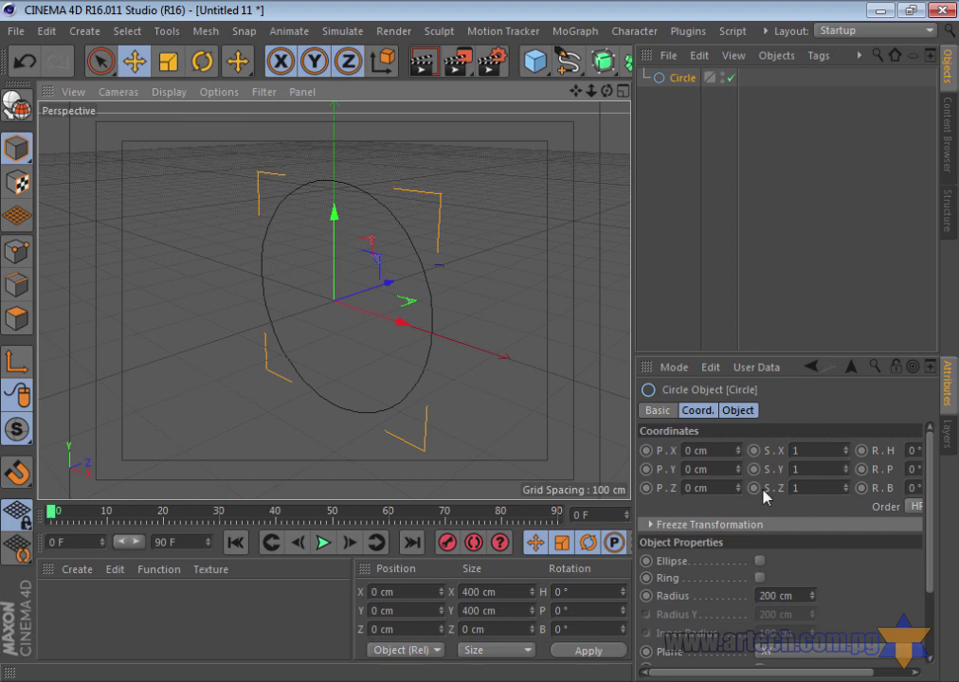
{"action": "left_click_drag", "start_coordinate": [813, 595], "coordinate": [789, 600]}
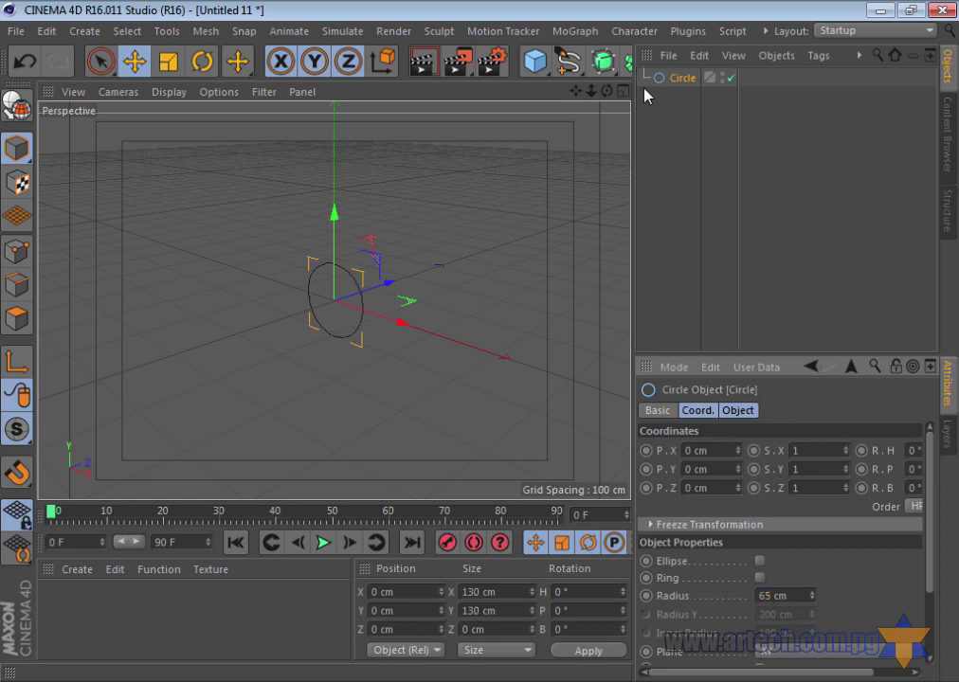
Create a Loft generator and place the circle inside it
{"action": "left_click_drag", "start_coordinate": [603, 60], "coordinate": [777, 123]}
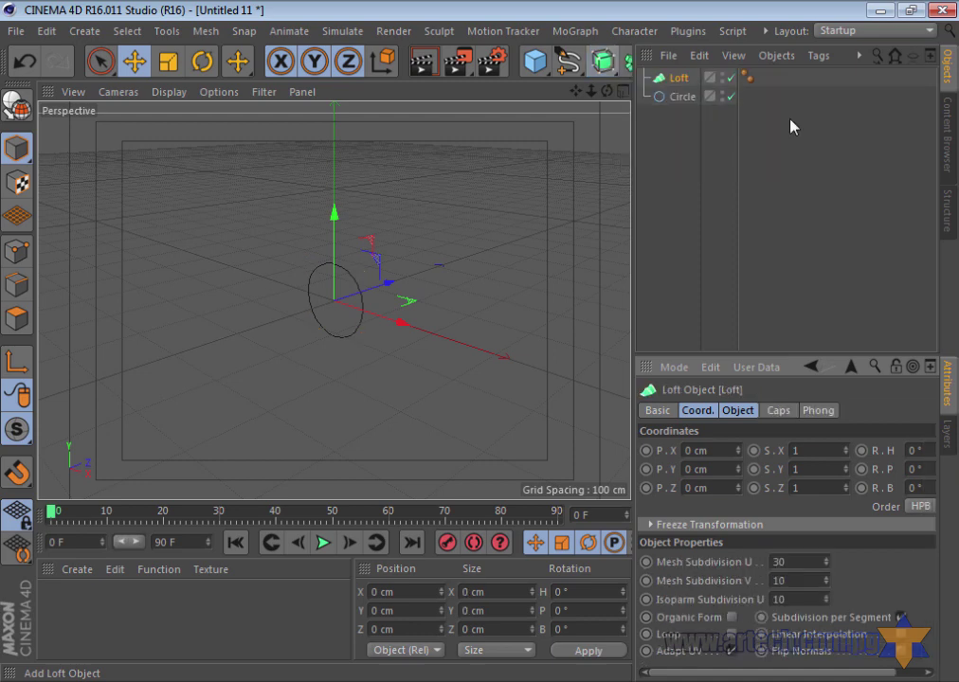
{"action": "left_click_drag", "start_coordinate": [683, 97], "coordinate": [684, 80]}
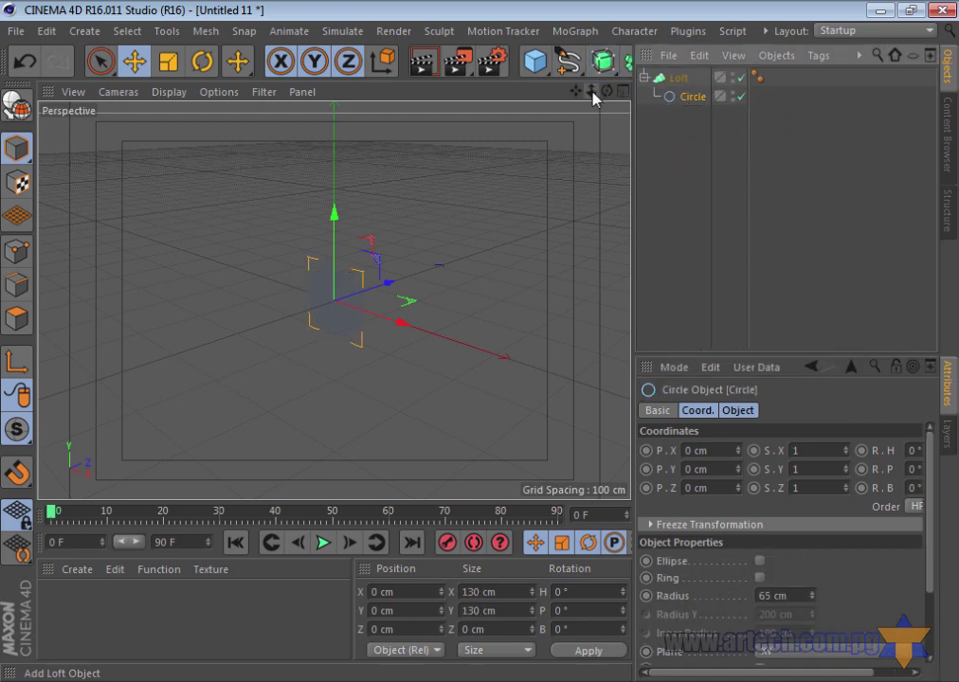
{"action": "left_click_drag", "start_coordinate": [593, 92], "coordinate": [481, 347]}
{"action": "mouse_move", "coordinate": [607, 91]}
{"action": "left_mouse_down"}
{"action": "mouse_move", "coordinate": [481, 347]}
{"action": "mouse_move", "coordinate": [609, 99]}
{"action": "mouse_move", "coordinate": [581, 145]}
{"action": "left_mouse_up"}
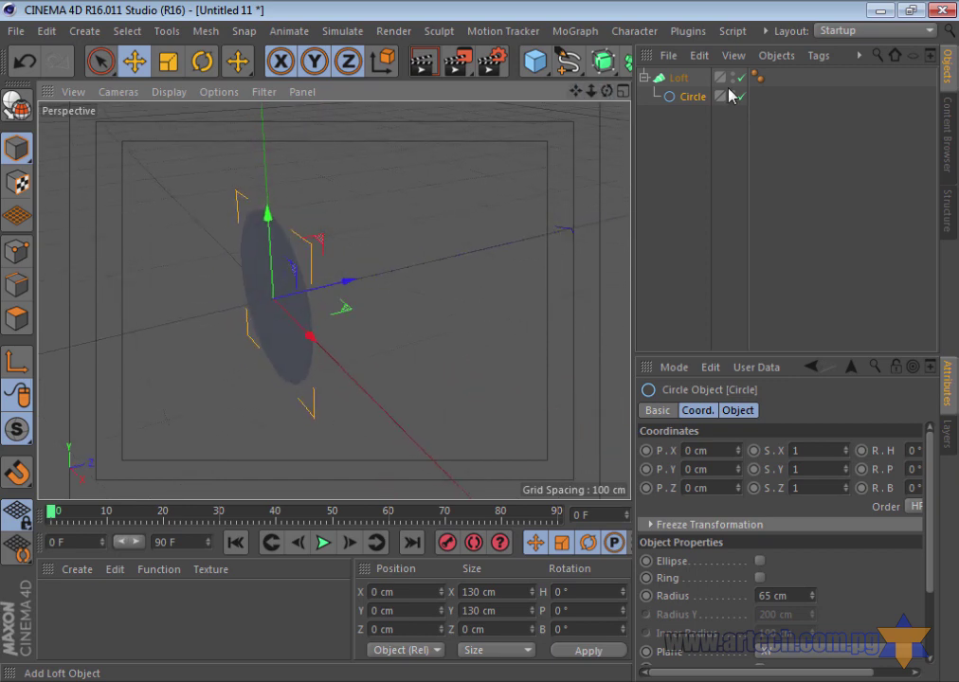
Duplicate the circle into the Loft about 44 cm along Z, then paste a third circle
{"action": "left_click", "coordinate": [46, 30]}
{"action": "left_click", "coordinate": [78, 142]}
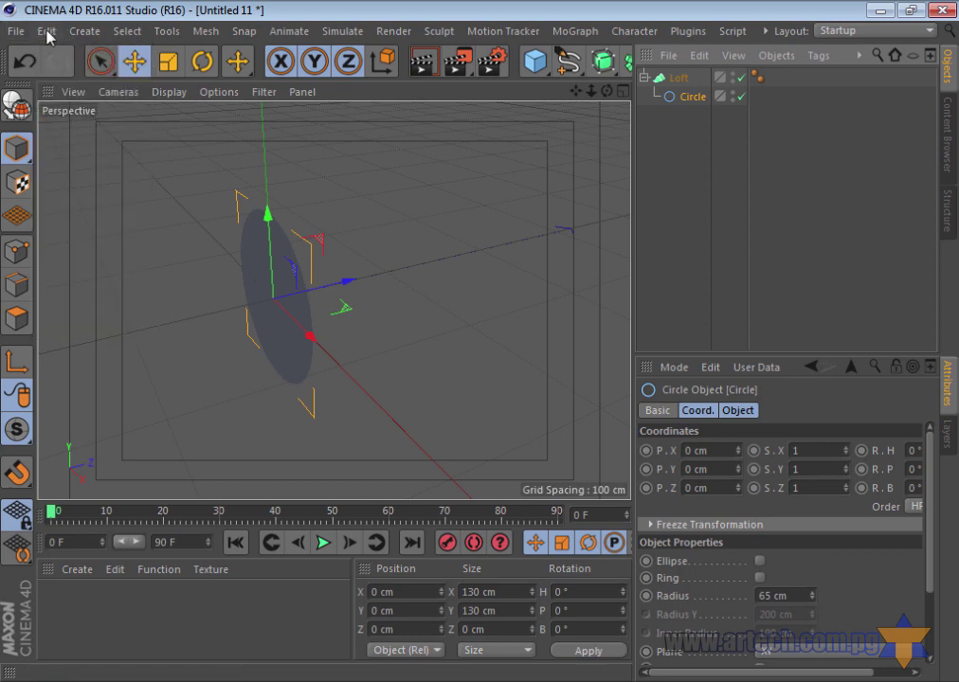
{"action": "left_click", "coordinate": [45, 31]}
{"action": "left_click", "coordinate": [68, 160]}
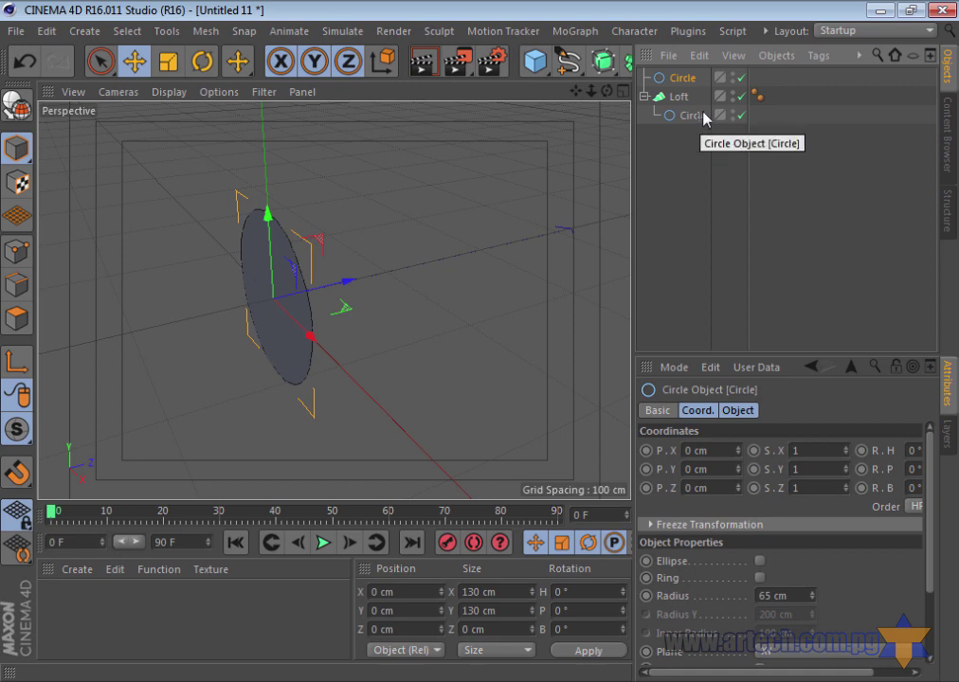
{"action": "left_click_drag", "start_coordinate": [681, 78], "coordinate": [695, 121]}
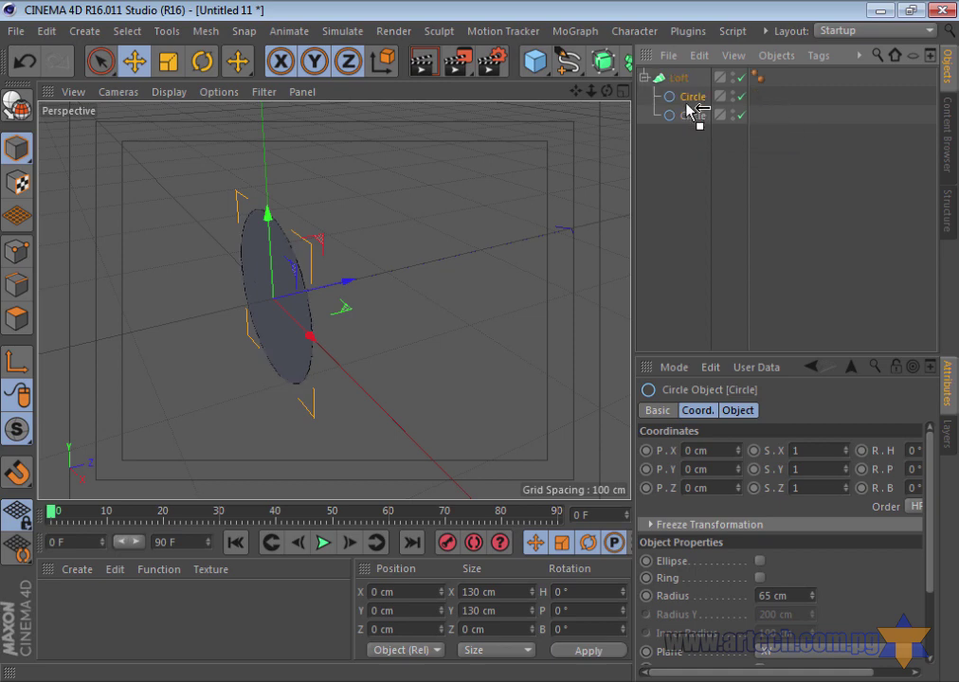
{"action": "left_click_drag", "start_coordinate": [347, 284], "coordinate": [399, 285]}
{"action": "left_click_drag", "start_coordinate": [605, 98], "coordinate": [481, 349]}
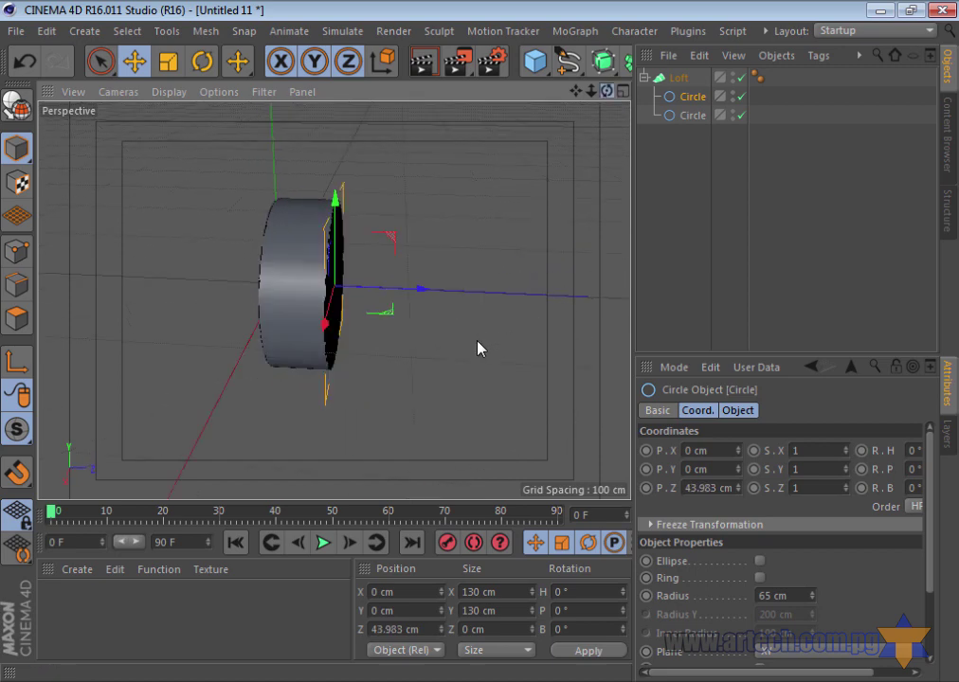
{"action": "left_click", "coordinate": [46, 30]}
{"action": "left_click", "coordinate": [71, 165]}
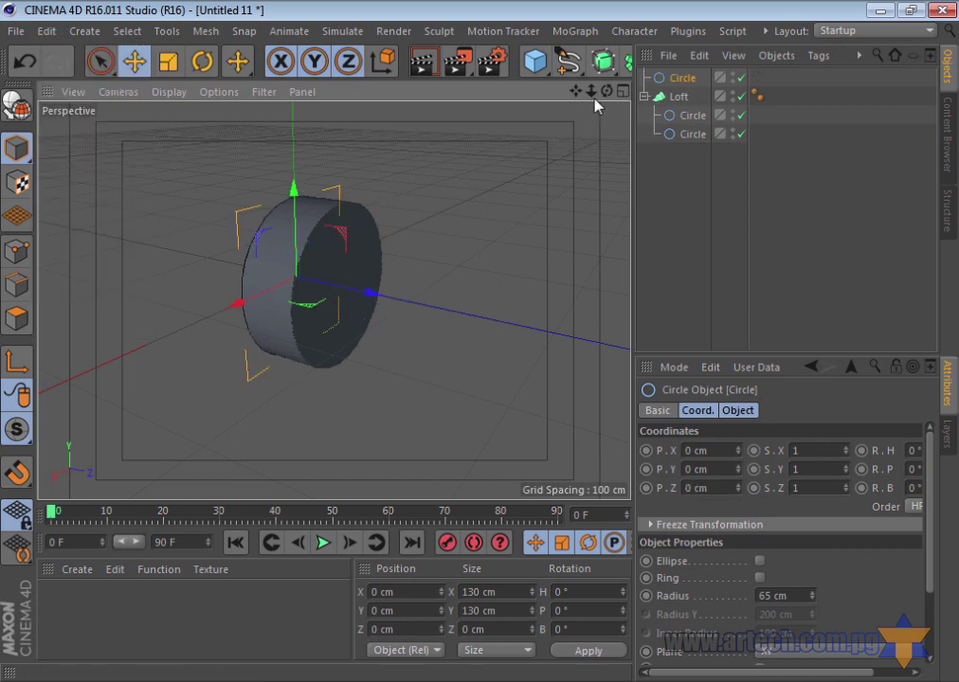
Scale the third circle to a 51.09 cm radius, set it at Z -12.68 cm, and add it to the Loft
{"action": "mouse_move", "coordinate": [491, 349]}
{"action": "left_mouse_down", "text": "alt"}
{"action": "mouse_move", "coordinate": [482, 348]}
{"action": "mouse_move", "coordinate": [589, 109]}
{"action": "left_mouse_up", "text": "alt"}
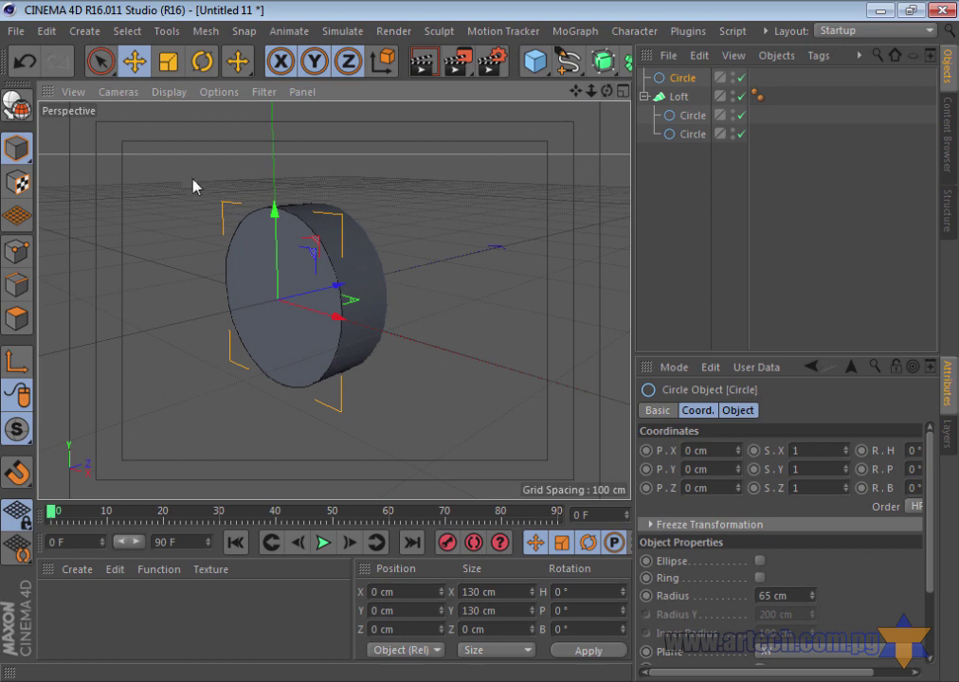
{"action": "left_click", "coordinate": [171, 64]}
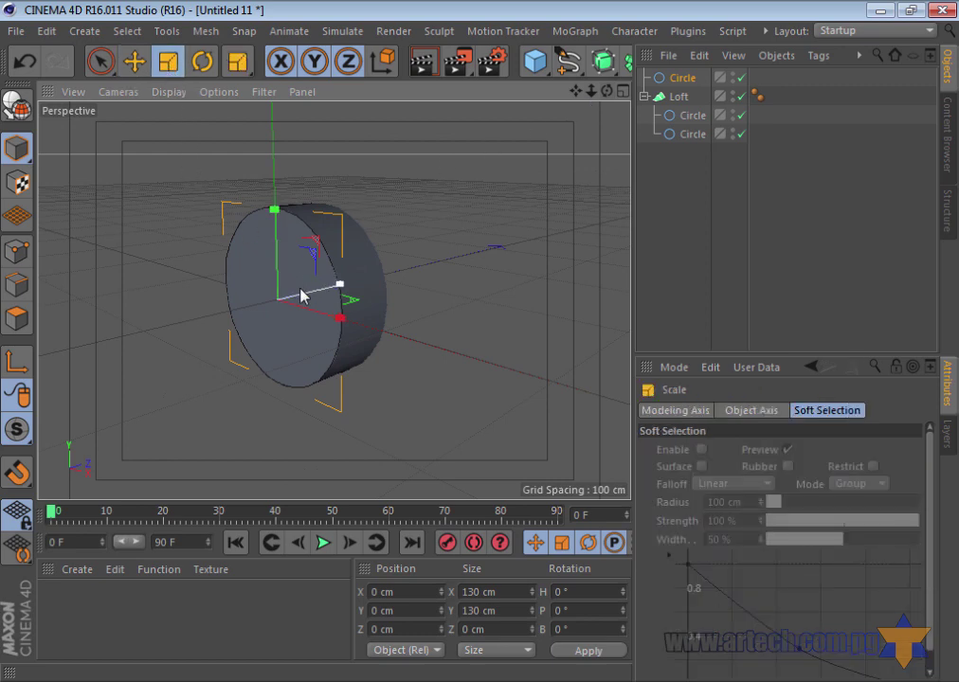
{"action": "mouse_move", "coordinate": [301, 292]}
{"action": "left_mouse_down"}
{"action": "mouse_move", "coordinate": [284, 296]}
{"action": "mouse_move", "coordinate": [200, 390]}
{"action": "left_mouse_up"}
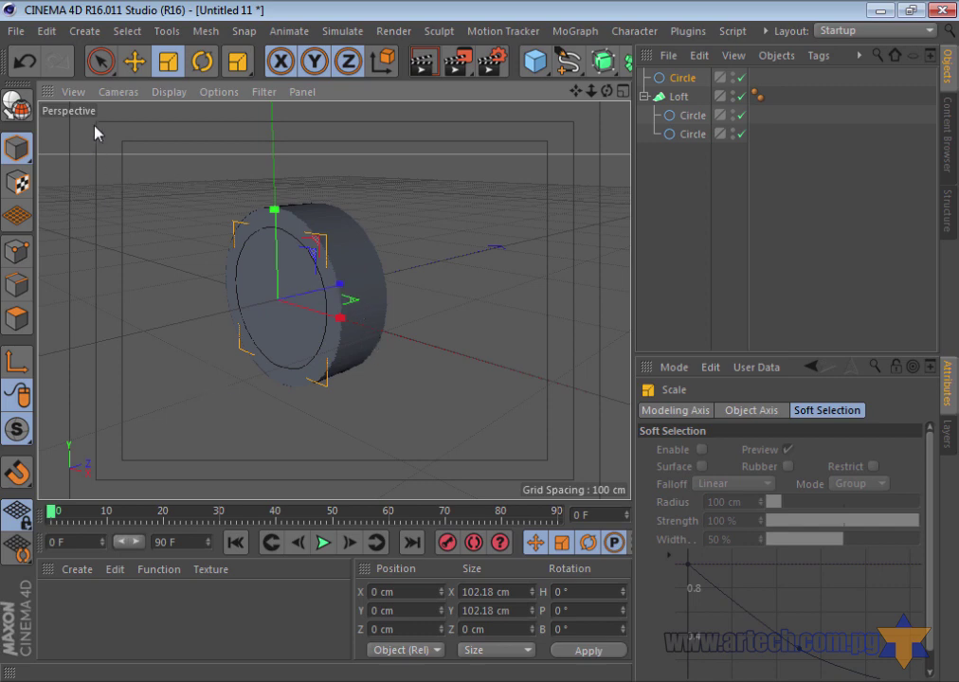
{"action": "left_click", "coordinate": [134, 64]}
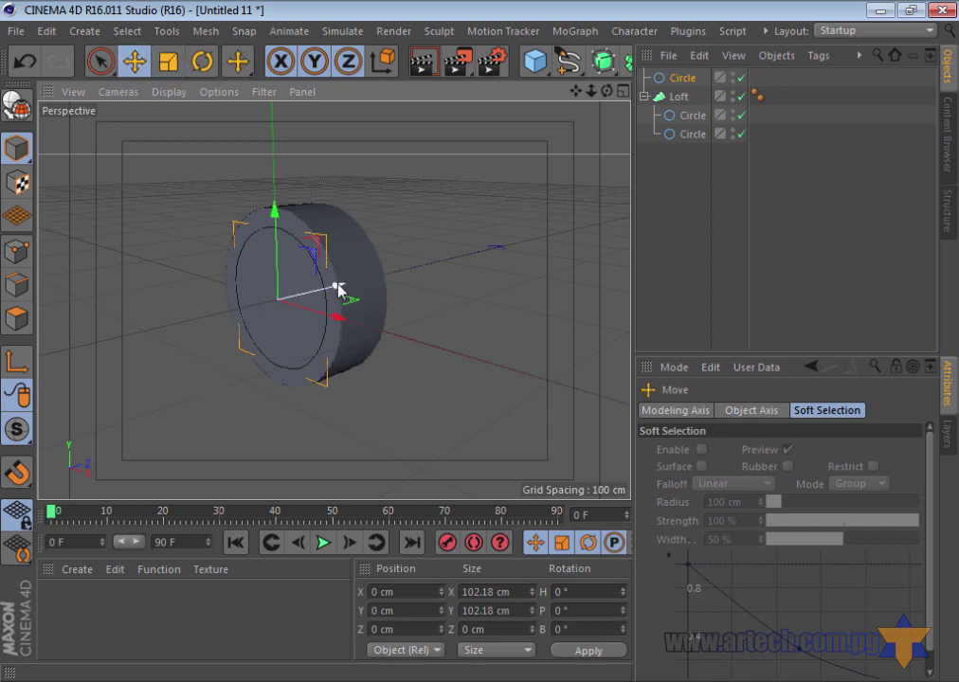
{"action": "left_click_drag", "start_coordinate": [339, 289], "coordinate": [325, 291]}
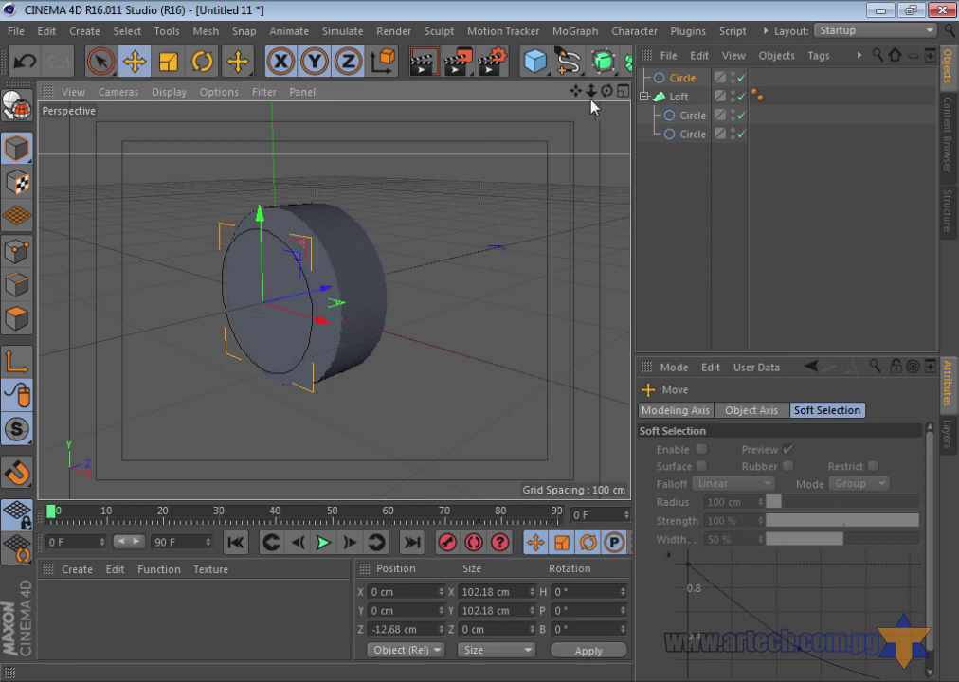
{"action": "left_click_drag", "start_coordinate": [607, 91], "coordinate": [480, 347]}
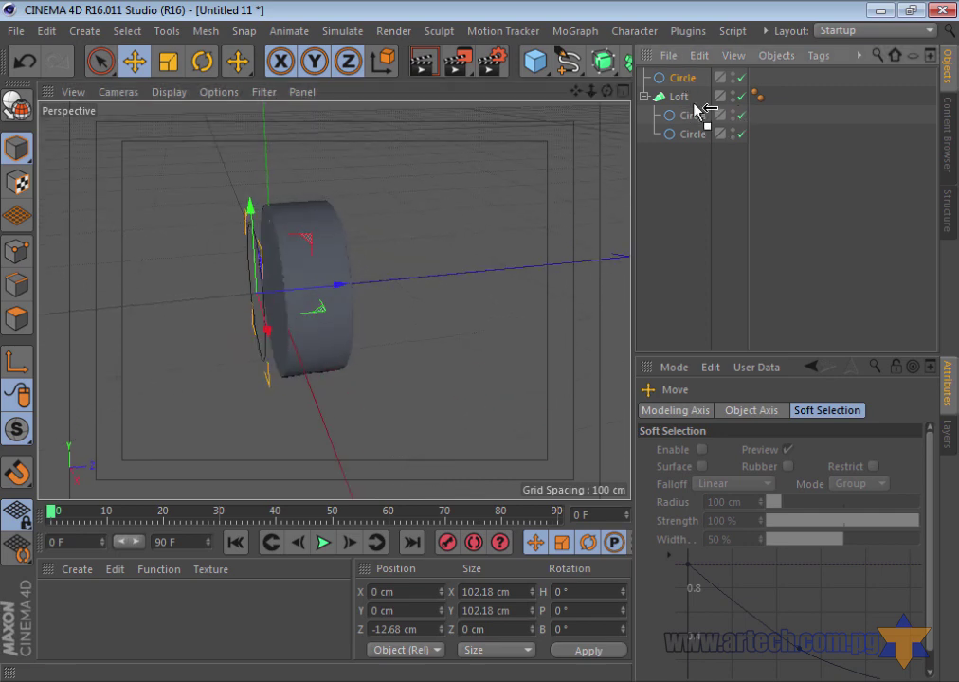
{"action": "left_click_drag", "start_coordinate": [679, 95], "coordinate": [694, 97]}
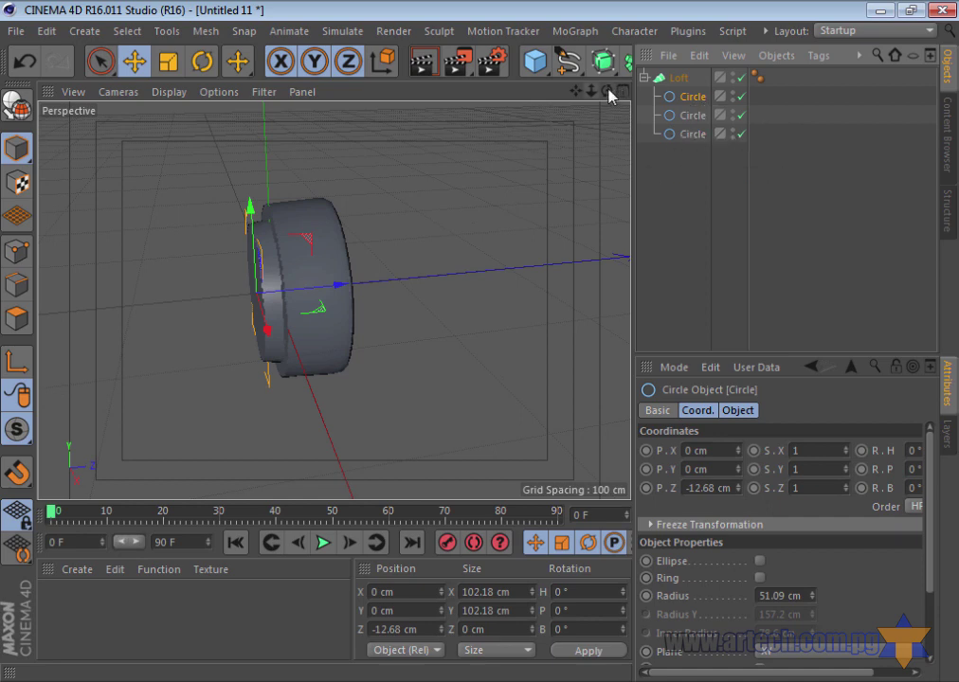
{"action": "left_click_drag", "start_coordinate": [608, 91], "coordinate": [480, 349]}
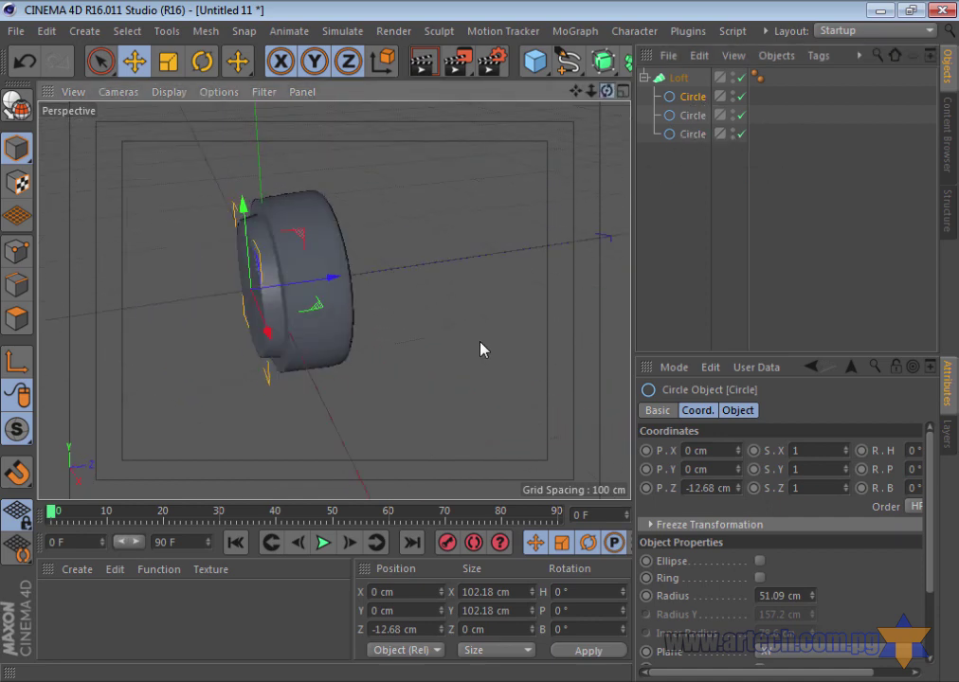
Slide the 51.09 cm circle along Z to about 73.8 cm
{"action": "left_click_drag", "start_coordinate": [337, 281], "coordinate": [348, 280]}
{"action": "mouse_move", "coordinate": [607, 92]}
{"action": "left_mouse_down"}
{"action": "mouse_move", "coordinate": [479, 347]}
{"action": "mouse_move", "coordinate": [488, 356]}
{"action": "left_mouse_up"}
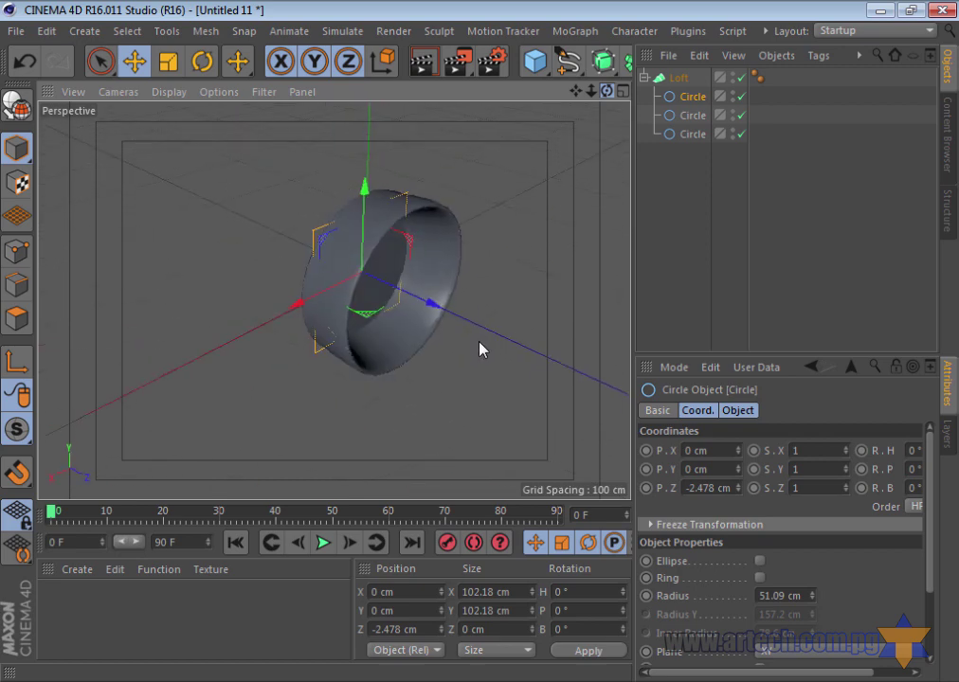
{"action": "left_click_drag", "start_coordinate": [441, 325], "coordinate": [524, 364]}
{"action": "left_click_drag", "start_coordinate": [600, 90], "coordinate": [479, 349]}
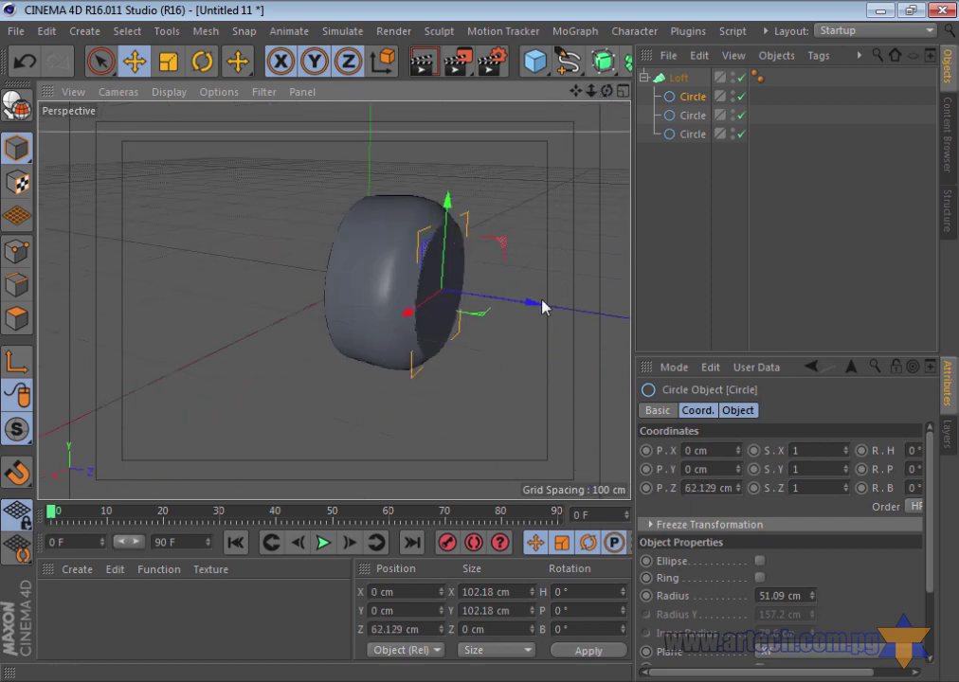
{"action": "left_click_drag", "start_coordinate": [536, 307], "coordinate": [555, 305]}
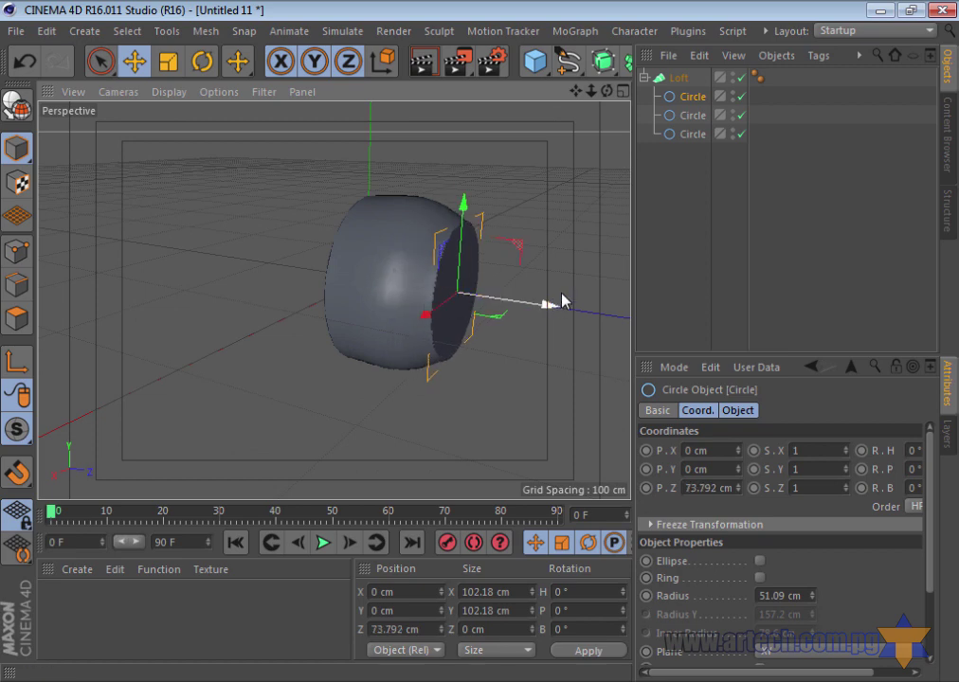
Make that circle the Loft's last profile and check the Loft's other circles
{"action": "mouse_move", "coordinate": [697, 103]}
{"action": "left_mouse_down"}
{"action": "mouse_move", "coordinate": [691, 150]}
{"action": "mouse_move", "coordinate": [692, 140]}
{"action": "left_mouse_up"}
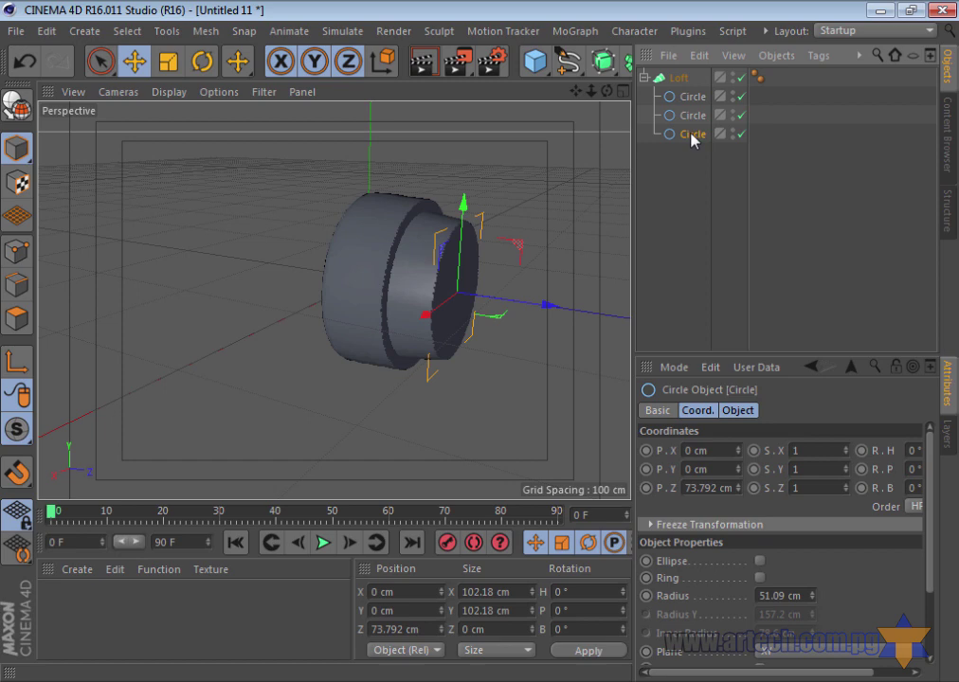
{"action": "mouse_move", "coordinate": [485, 284]}
{"action": "left_mouse_down", "text": "alt"}
{"action": "mouse_move", "coordinate": [491, 349]}
{"action": "mouse_move", "coordinate": [481, 349]}
{"action": "left_mouse_up", "text": "alt"}
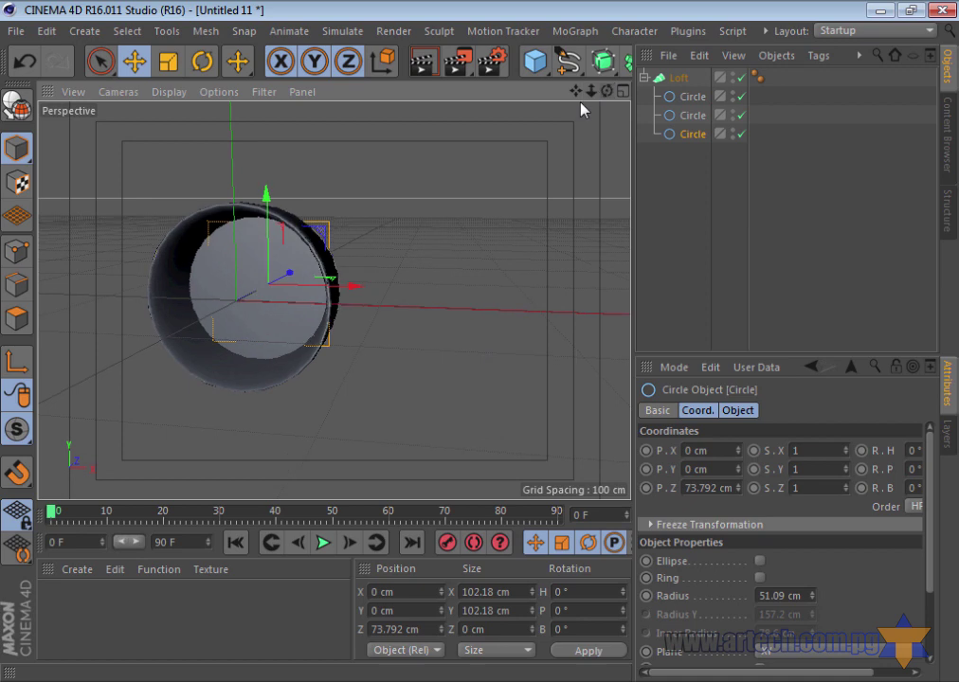
{"action": "left_click", "coordinate": [687, 114]}
{"action": "left_click", "coordinate": [689, 98]}
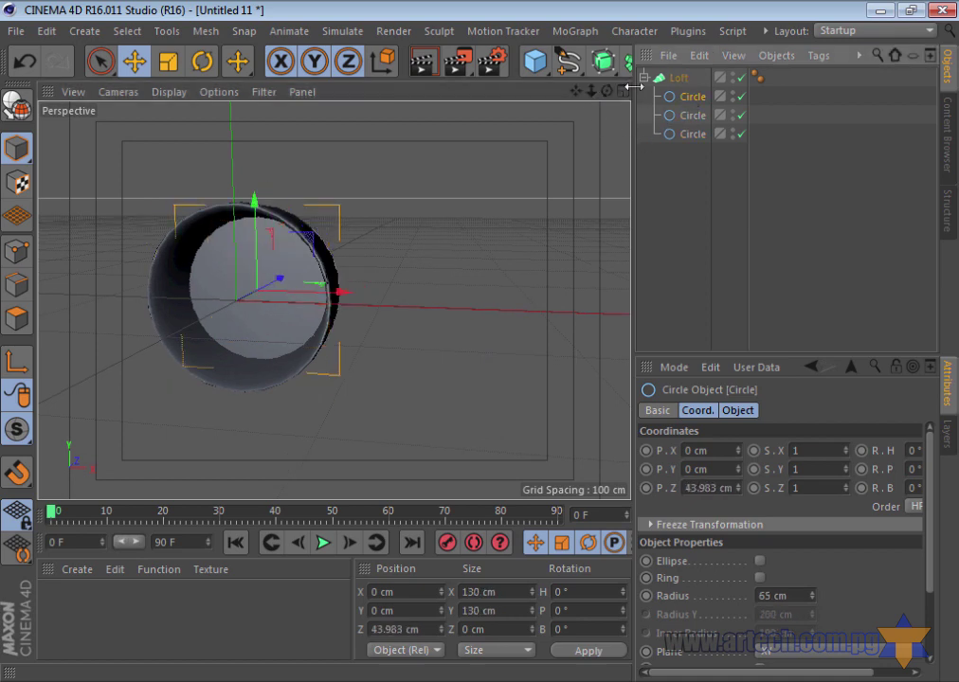
{"action": "mouse_move", "coordinate": [606, 90]}
{"action": "left_mouse_down"}
{"action": "mouse_move", "coordinate": [473, 347]}
{"action": "mouse_move", "coordinate": [481, 349]}
{"action": "left_mouse_up"}
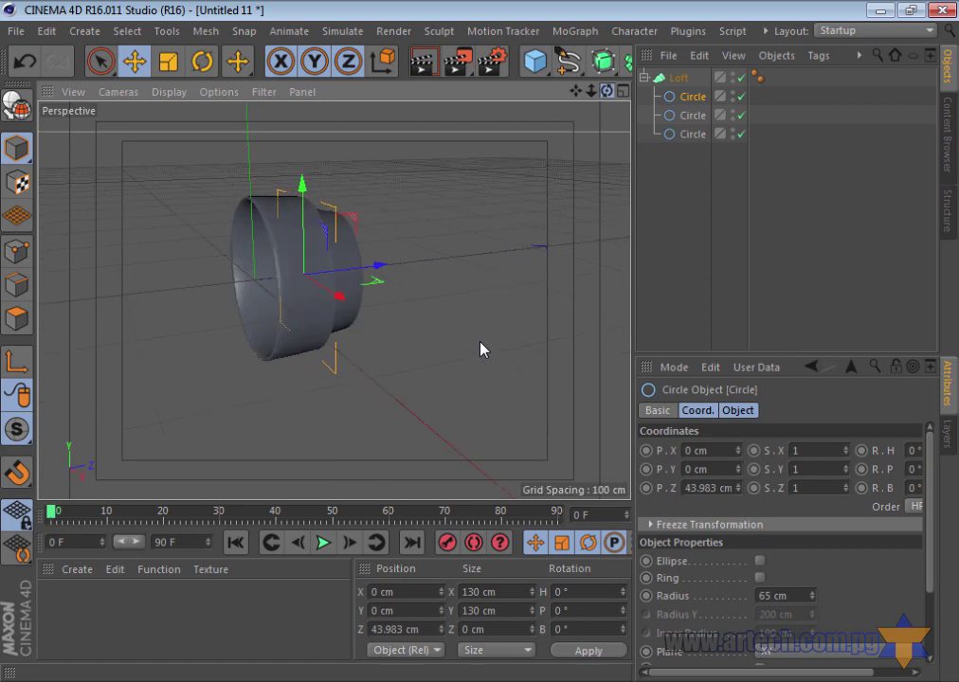
{"action": "left_click", "coordinate": [695, 117]}
Paste another circle copy and check the loft in the left and perspective views
{"action": "left_click", "coordinate": [85, 31]}
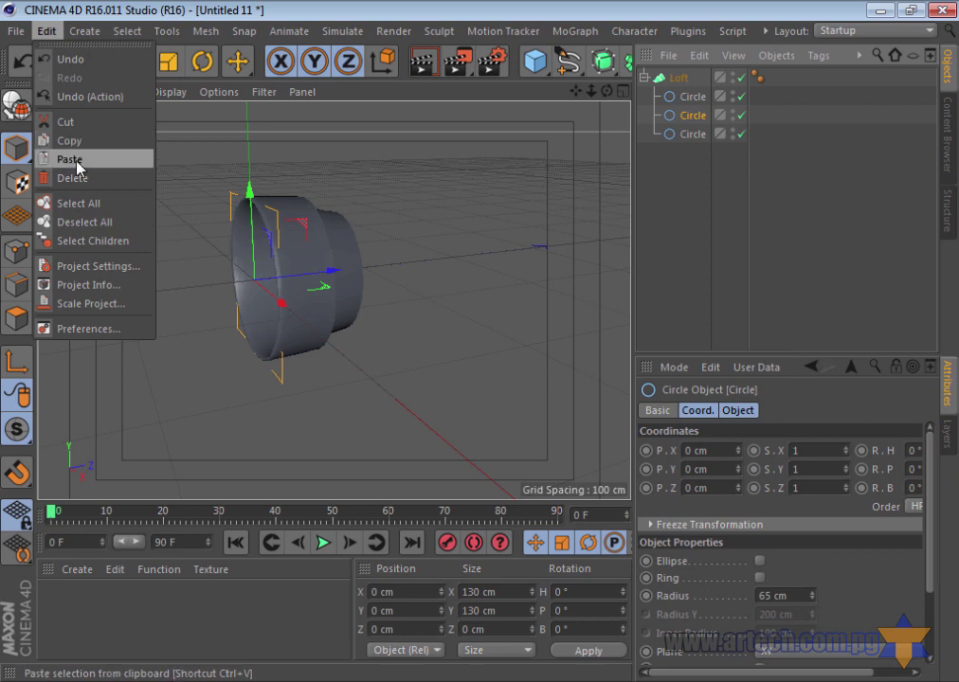
{"action": "left_click", "coordinate": [72, 158]}
{"action": "mouse_move", "coordinate": [607, 90]}
{"action": "left_mouse_down"}
{"action": "mouse_move", "coordinate": [480, 351]}
{"action": "mouse_move", "coordinate": [471, 344]}
{"action": "mouse_move", "coordinate": [480, 348]}
{"action": "left_mouse_up"}
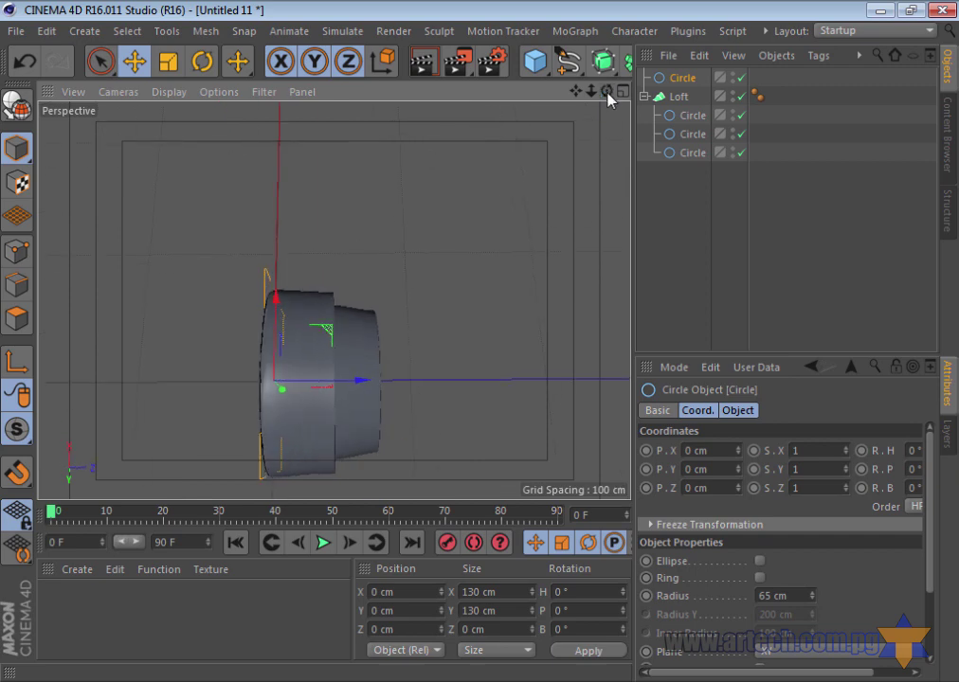
{"action": "left_click", "coordinate": [119, 92]}
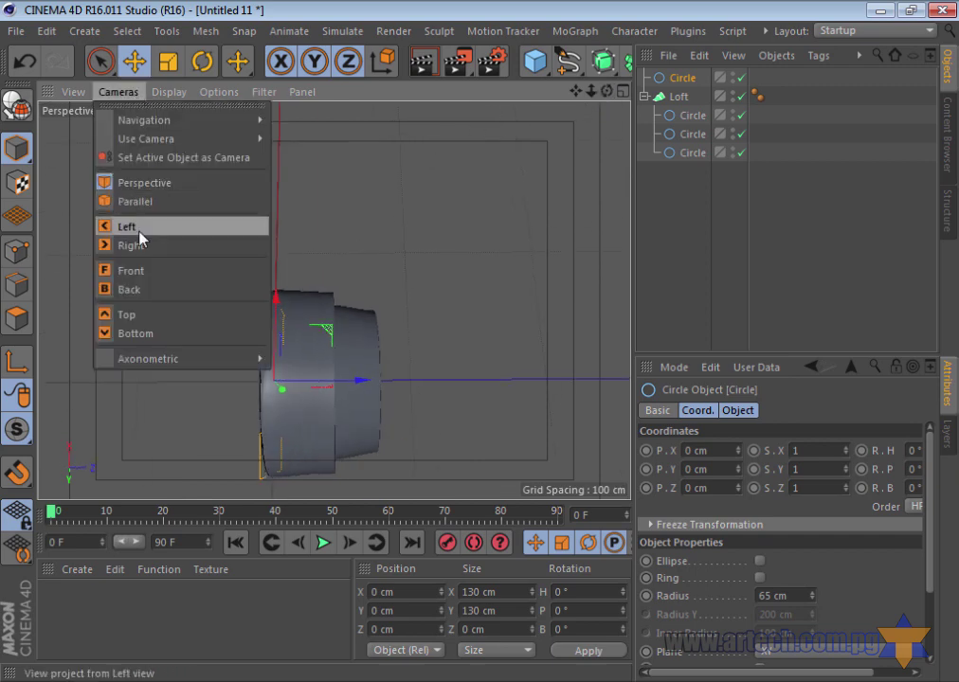
{"action": "left_click", "coordinate": [125, 228]}
{"action": "left_click", "coordinate": [116, 92]}
{"action": "left_click", "coordinate": [133, 186]}
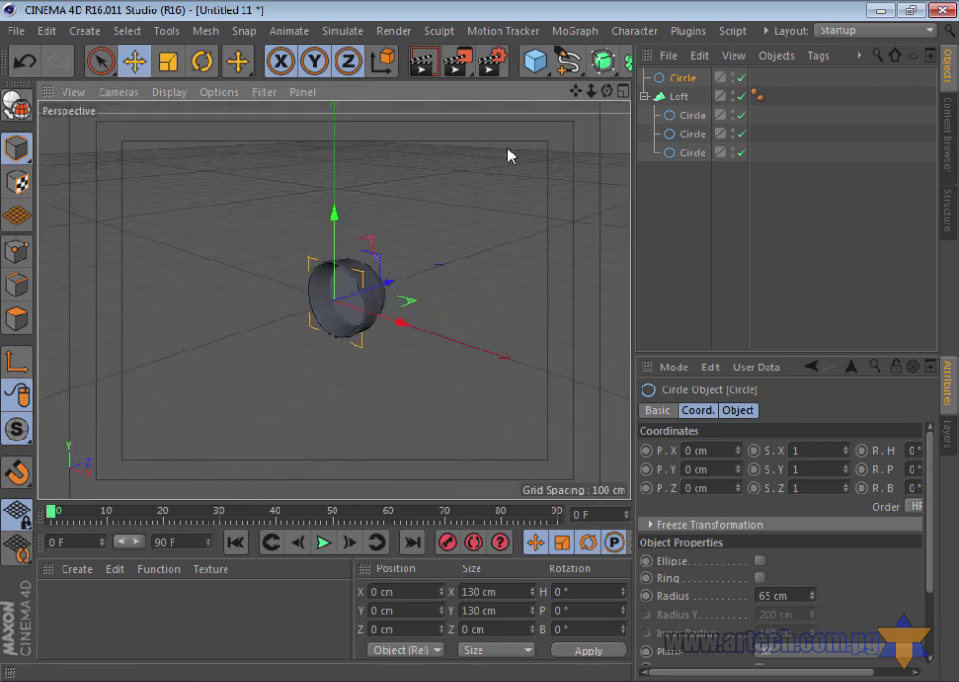
{"action": "left_click_drag", "start_coordinate": [594, 93], "coordinate": [481, 347]}
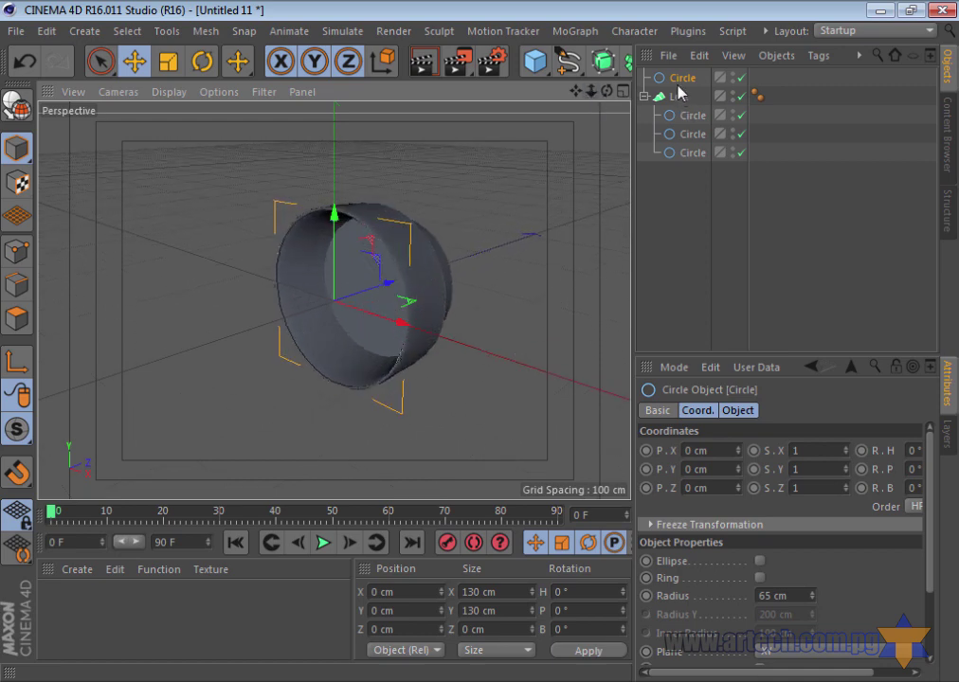
Add the new circle as the Loft's first profile, scaled to about 97.6% at Z -42.976 cm
{"action": "left_click_drag", "start_coordinate": [686, 112], "coordinate": [679, 110]}
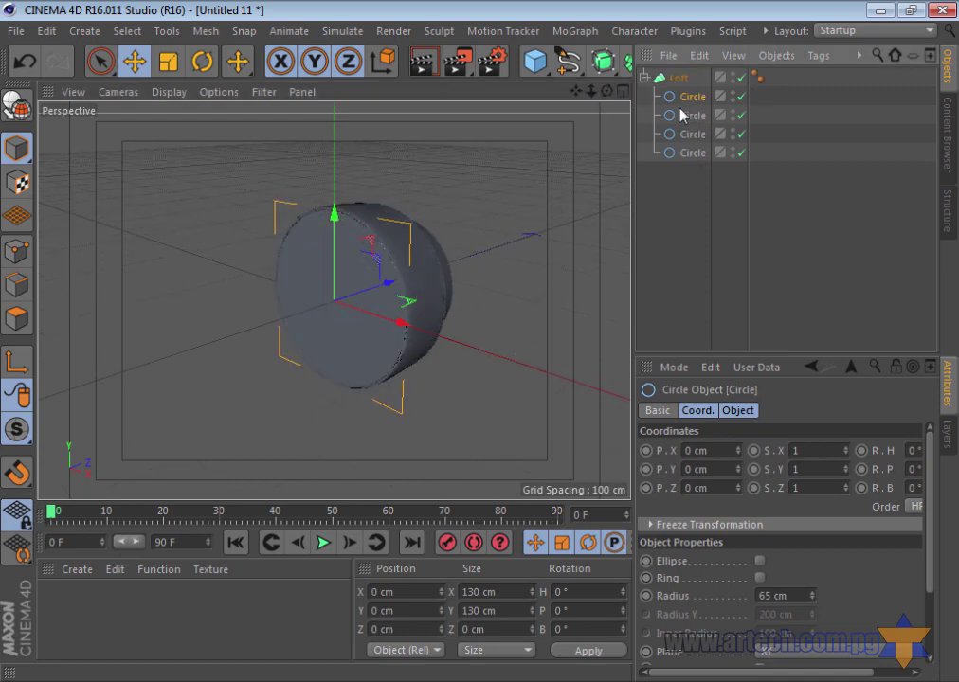
{"action": "left_click", "coordinate": [169, 62]}
{"action": "mouse_move", "coordinate": [364, 300]}
{"action": "left_mouse_down"}
{"action": "mouse_move", "coordinate": [353, 292]}
{"action": "mouse_move", "coordinate": [332, 316]}
{"action": "left_mouse_up"}
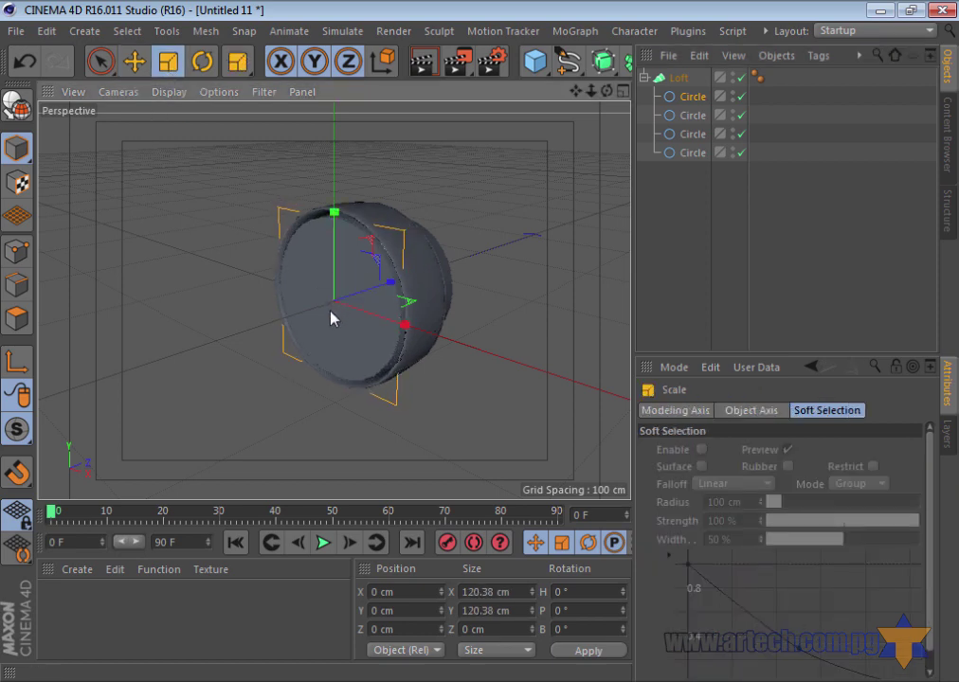
{"action": "left_click", "coordinate": [134, 61]}
{"action": "mouse_move", "coordinate": [390, 284]}
{"action": "left_mouse_down"}
{"action": "mouse_move", "coordinate": [583, 242]}
{"action": "mouse_move", "coordinate": [338, 301]}
{"action": "left_mouse_up"}
{"action": "left_click_drag", "start_coordinate": [341, 301], "coordinate": [349, 299]}
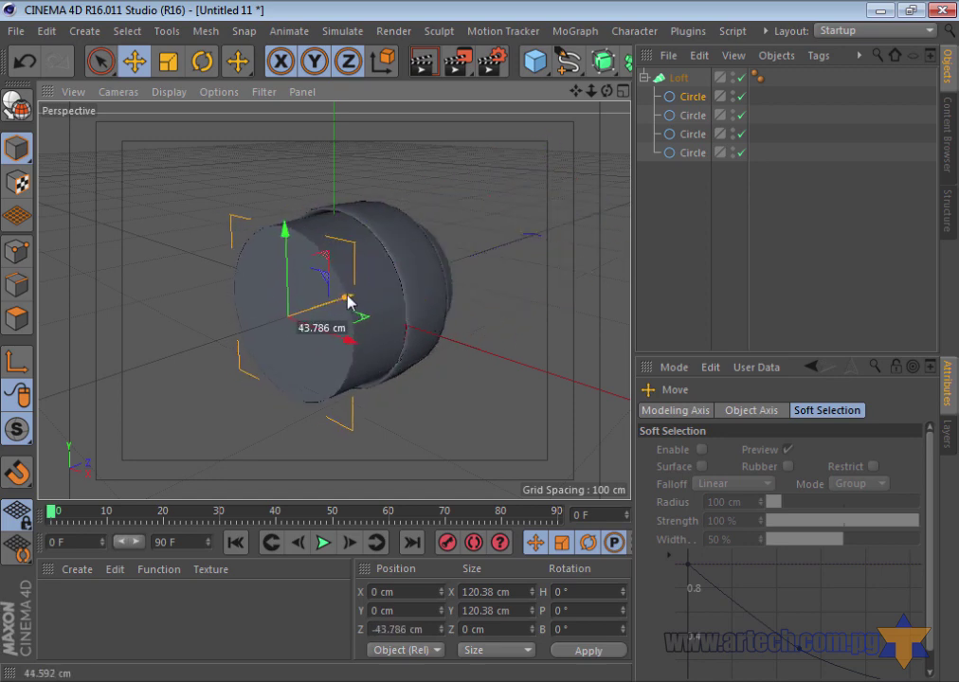
Flare the fourth circle to a 78.187 cm radius at Z 214.498 cm, then copy it
{"action": "left_click", "coordinate": [700, 153]}
{"action": "mouse_move", "coordinate": [606, 91]}
{"action": "left_mouse_down"}
{"action": "mouse_move", "coordinate": [475, 347]}
{"action": "mouse_move", "coordinate": [490, 349]}
{"action": "mouse_move", "coordinate": [369, 270]}
{"action": "left_mouse_up"}
{"action": "mouse_move", "coordinate": [312, 293]}
{"action": "left_mouse_down"}
{"action": "mouse_move", "coordinate": [471, 279]}
{"action": "mouse_move", "coordinate": [626, 247]}
{"action": "left_mouse_up"}
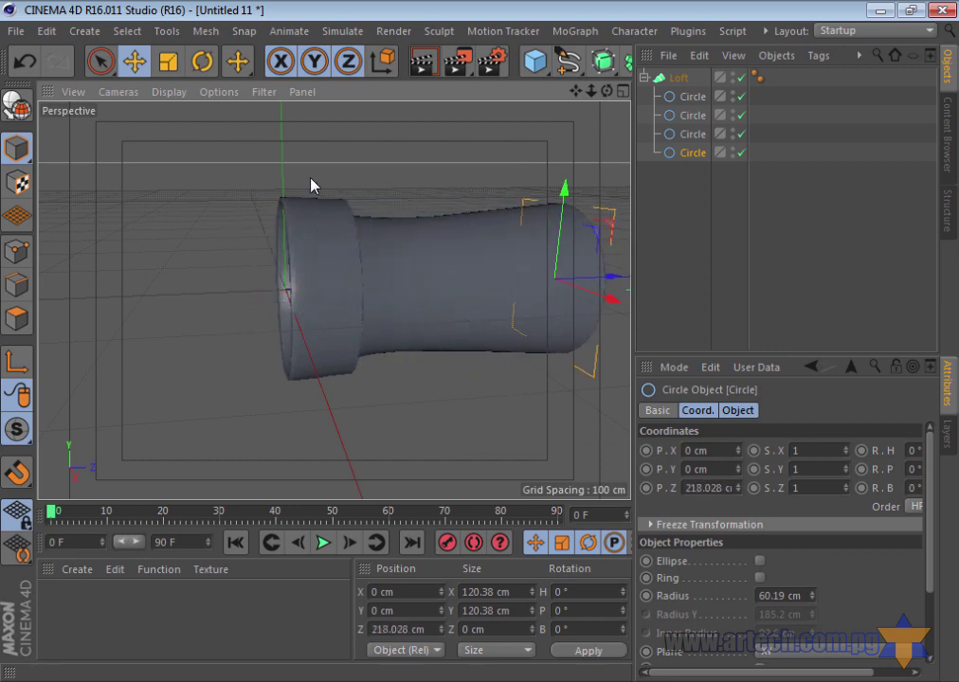
{"action": "left_click_drag", "start_coordinate": [594, 92], "coordinate": [480, 350]}
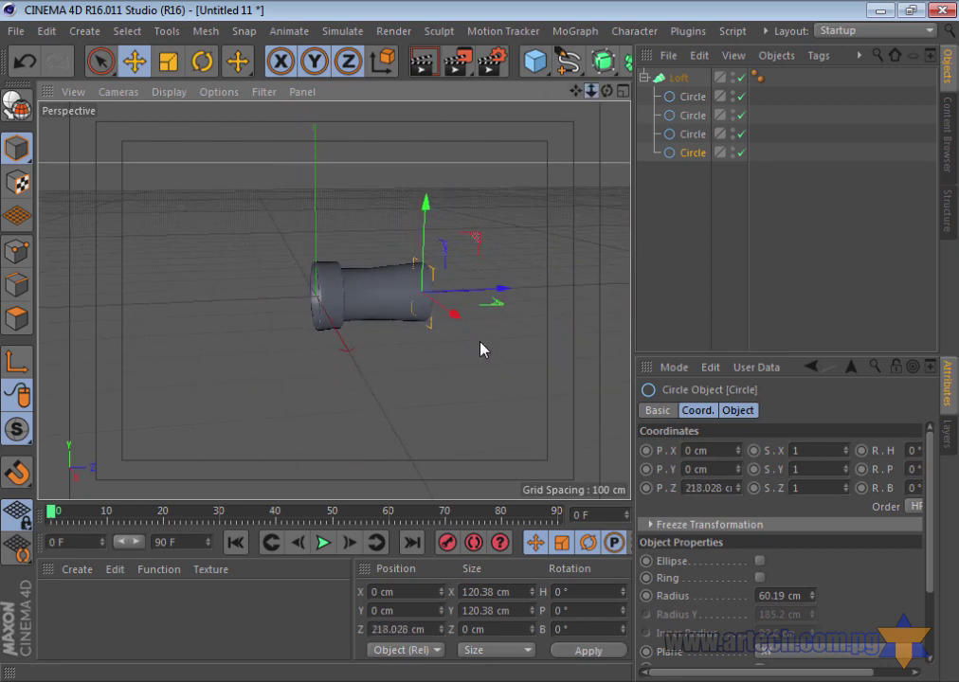
{"action": "mouse_move", "coordinate": [500, 286]}
{"action": "left_mouse_down"}
{"action": "mouse_move", "coordinate": [573, 285]}
{"action": "mouse_move", "coordinate": [503, 294]}
{"action": "left_mouse_up"}
{"action": "left_click", "coordinate": [170, 63]}
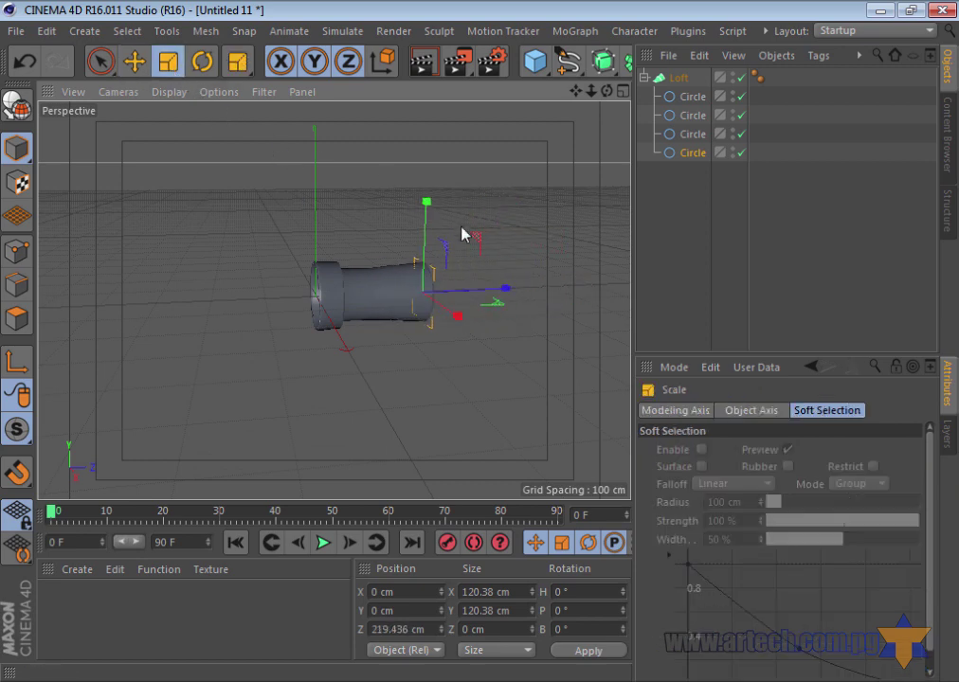
{"action": "left_click_drag", "start_coordinate": [449, 285], "coordinate": [481, 348]}
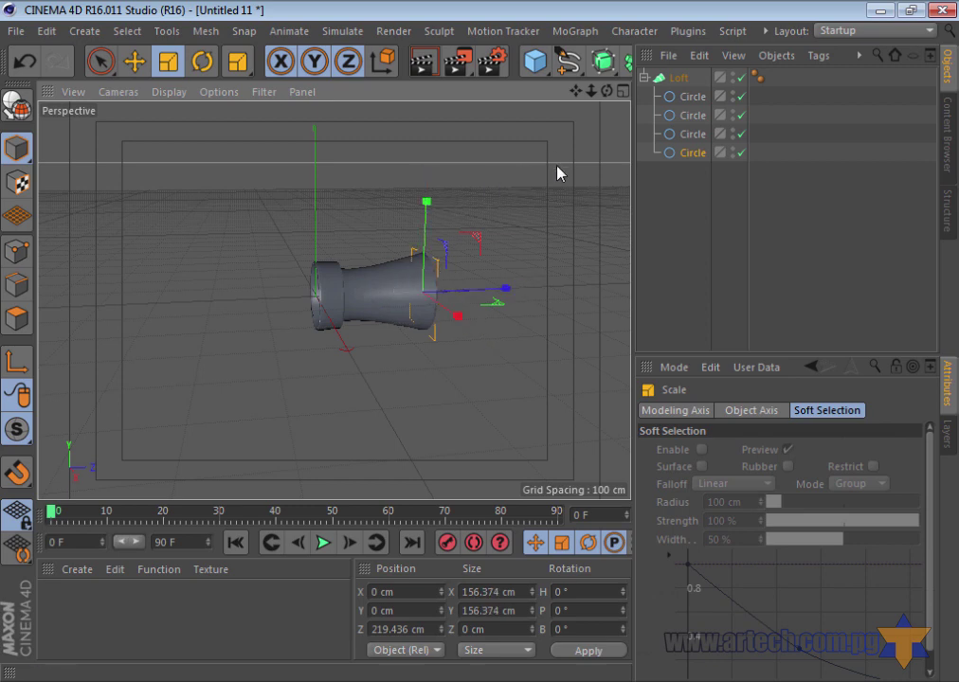
{"action": "left_click", "coordinate": [134, 63]}
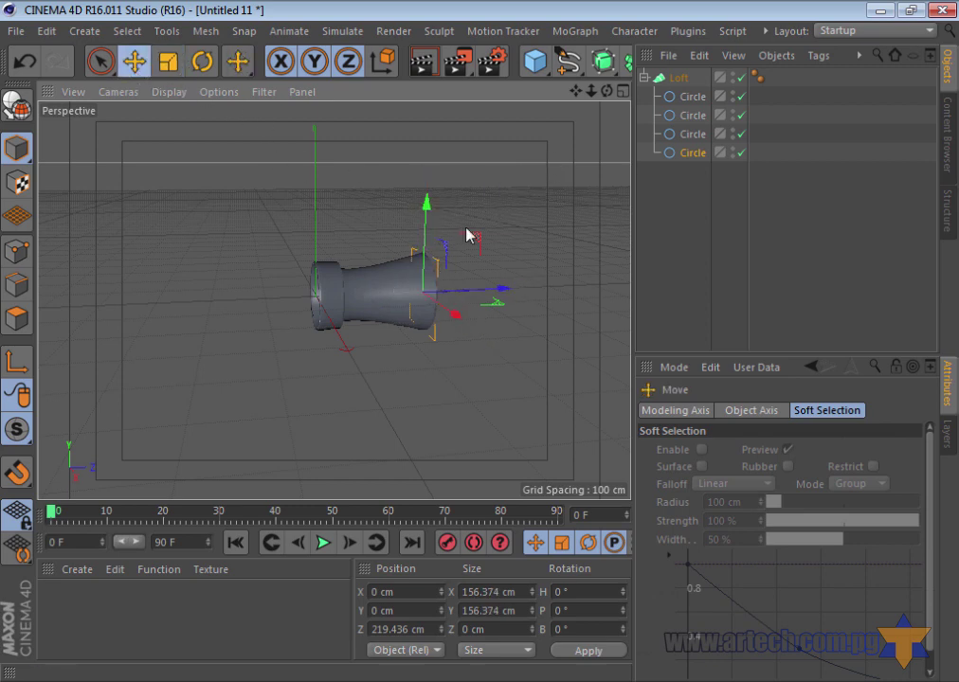
{"action": "mouse_move", "coordinate": [507, 290]}
{"action": "left_mouse_down"}
{"action": "mouse_move", "coordinate": [477, 297]}
{"action": "mouse_move", "coordinate": [518, 304]}
{"action": "left_mouse_up"}
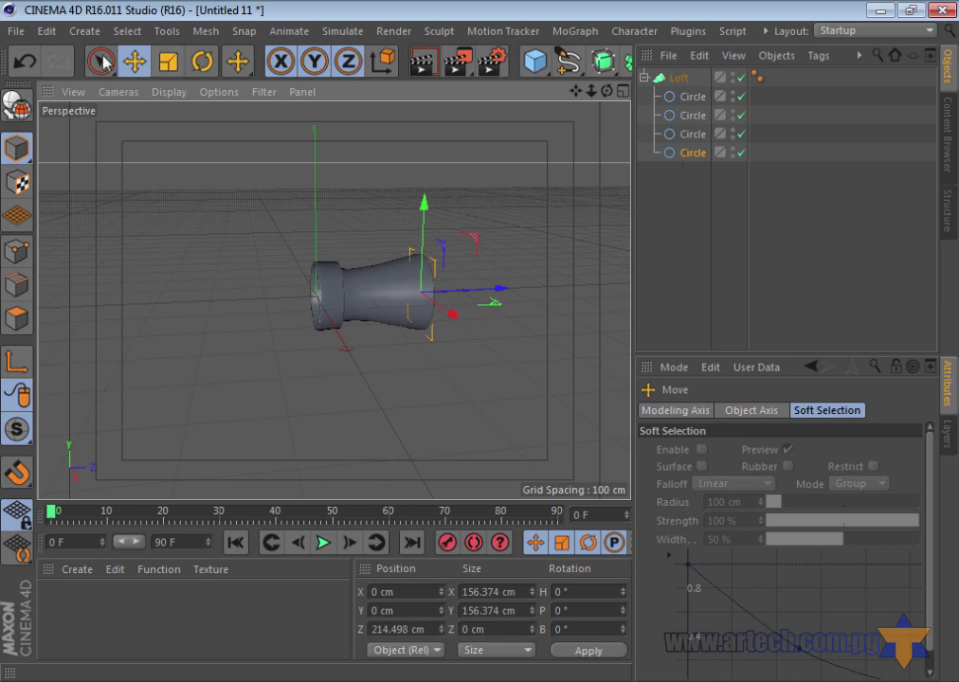
{"action": "left_click", "coordinate": [46, 31]}
Paste a copy of the end circle and add it as the Loft's last profile
{"action": "left_click", "coordinate": [62, 139]}
{"action": "left_click", "coordinate": [46, 33]}
{"action": "left_click", "coordinate": [81, 163]}
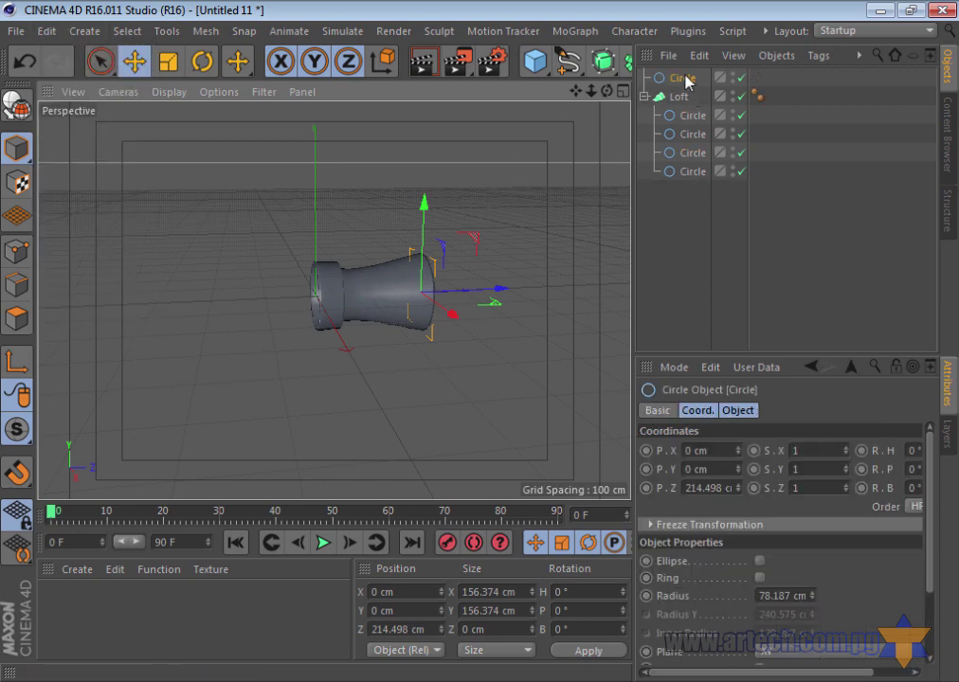
{"action": "left_click_drag", "start_coordinate": [688, 82], "coordinate": [693, 182]}
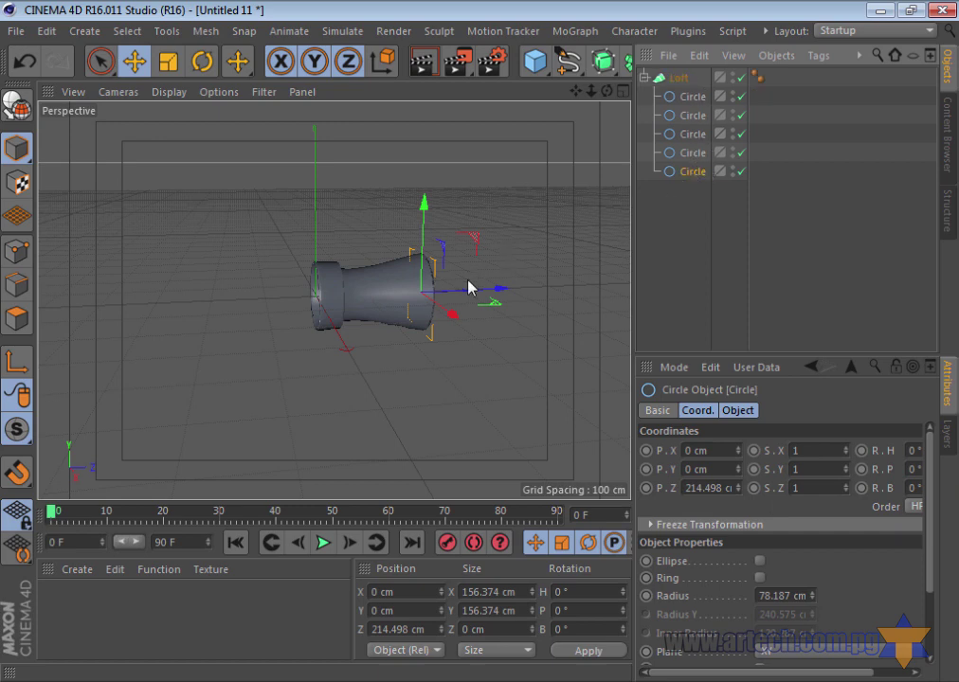
Size the fifth circle to 226.655 cm across at Z 294.106 cm, then copy it
{"action": "left_click_drag", "start_coordinate": [500, 294], "coordinate": [537, 292]}
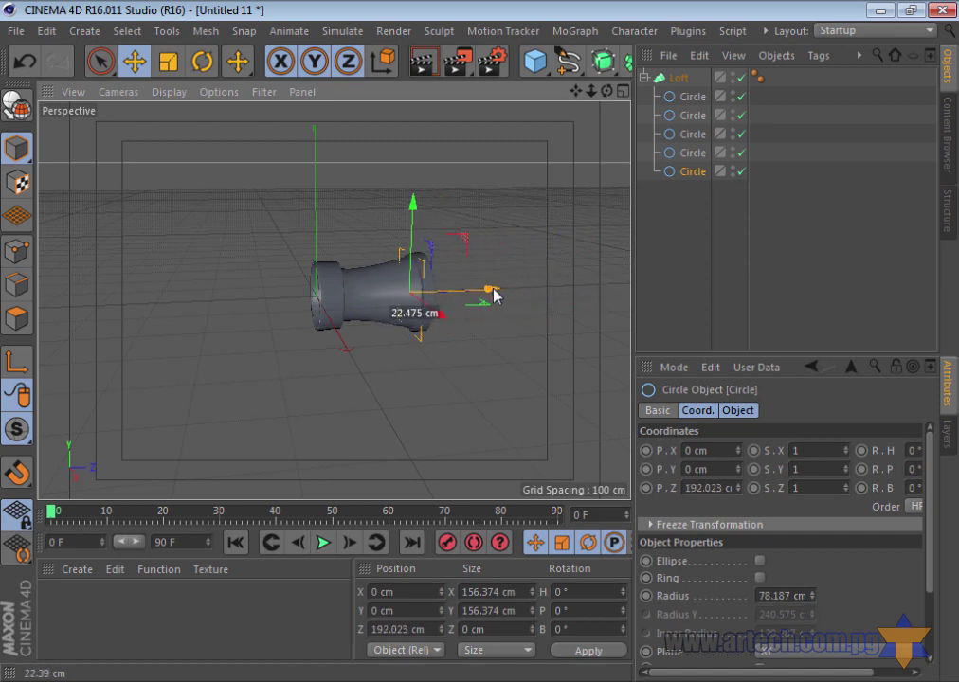
{"action": "left_click_drag", "start_coordinate": [536, 293], "coordinate": [510, 289]}
{"action": "key", "text": "t"}
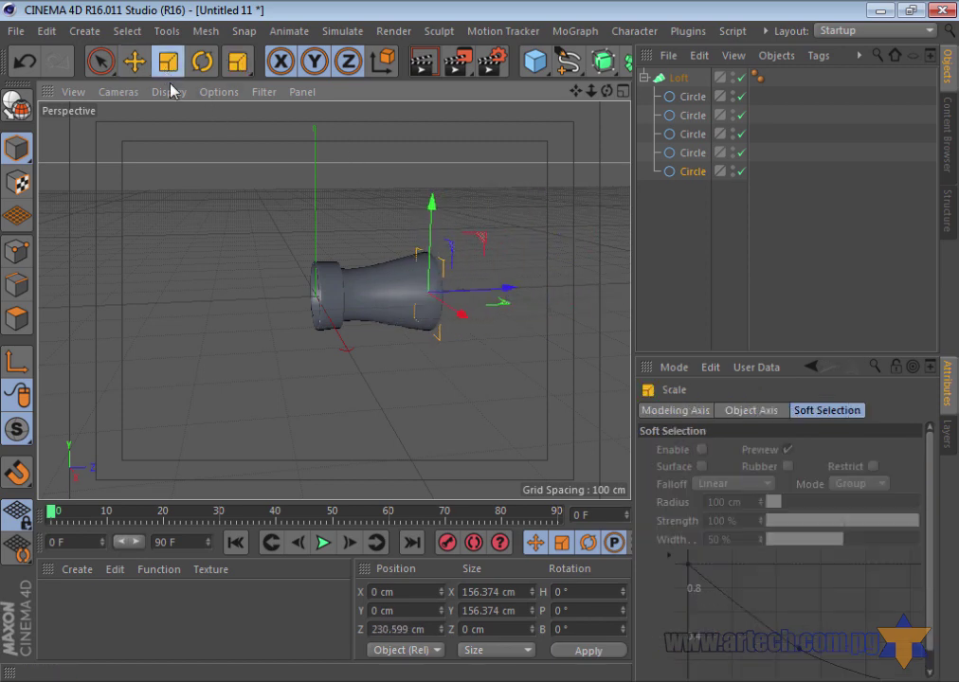
{"action": "mouse_move", "coordinate": [449, 256]}
{"action": "left_mouse_down"}
{"action": "mouse_move", "coordinate": [499, 274]}
{"action": "mouse_move", "coordinate": [580, 275]}
{"action": "mouse_move", "coordinate": [485, 349]}
{"action": "left_mouse_up"}
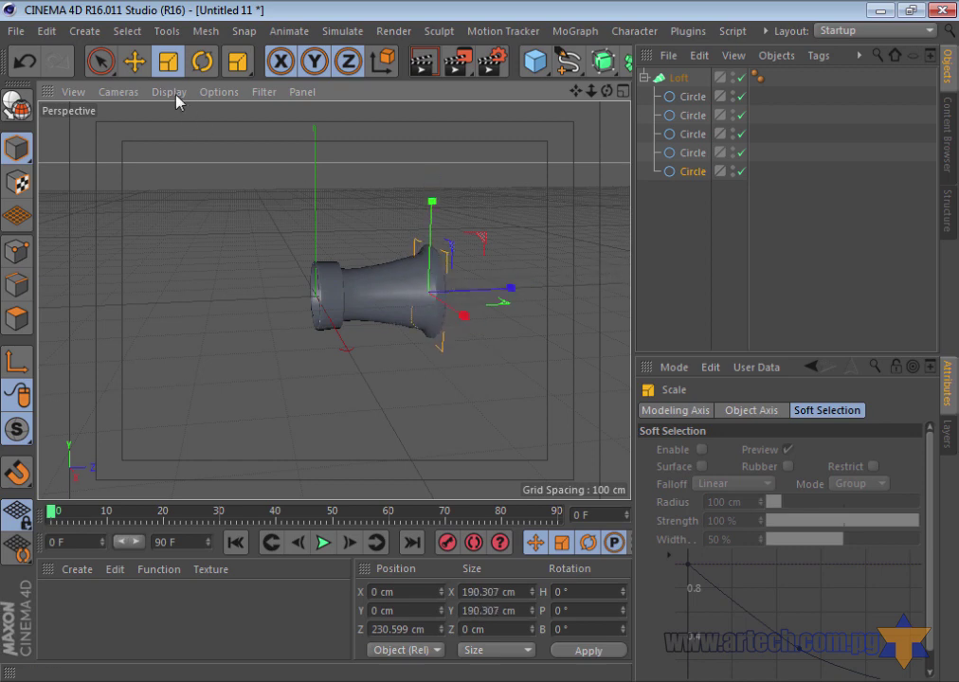
{"action": "left_click", "coordinate": [133, 64]}
{"action": "left_click_drag", "start_coordinate": [507, 288], "coordinate": [512, 293]}
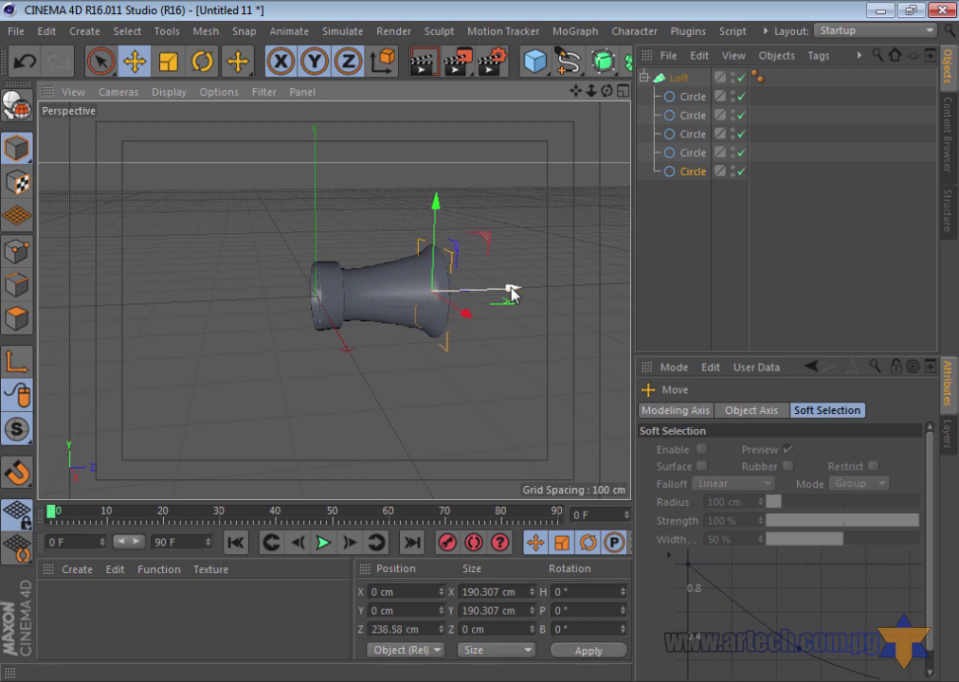
{"action": "left_click", "coordinate": [168, 62]}
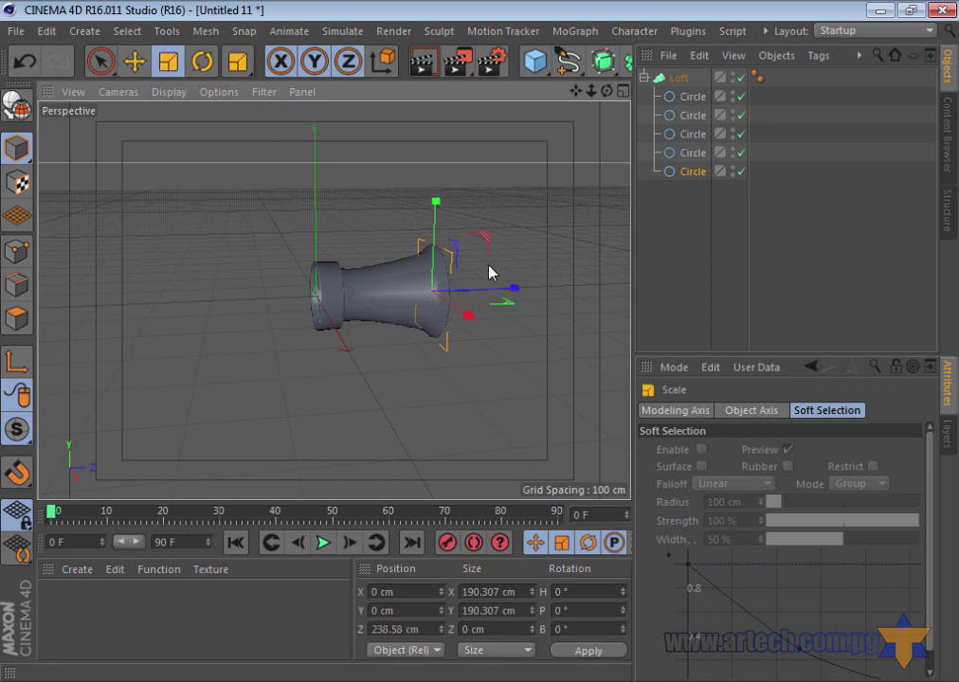
{"action": "mouse_move", "coordinate": [488, 272]}
{"action": "left_mouse_down"}
{"action": "mouse_move", "coordinate": [545, 271]}
{"action": "mouse_move", "coordinate": [481, 347]}
{"action": "left_mouse_up"}
{"action": "left_click", "coordinate": [134, 61]}
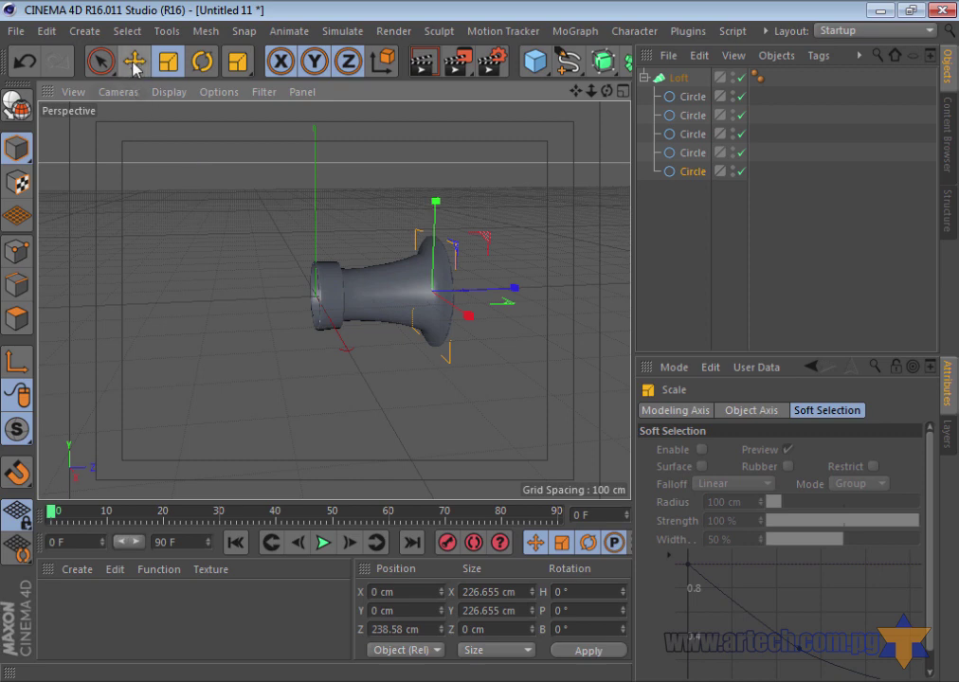
{"action": "left_click_drag", "start_coordinate": [514, 290], "coordinate": [537, 294]}
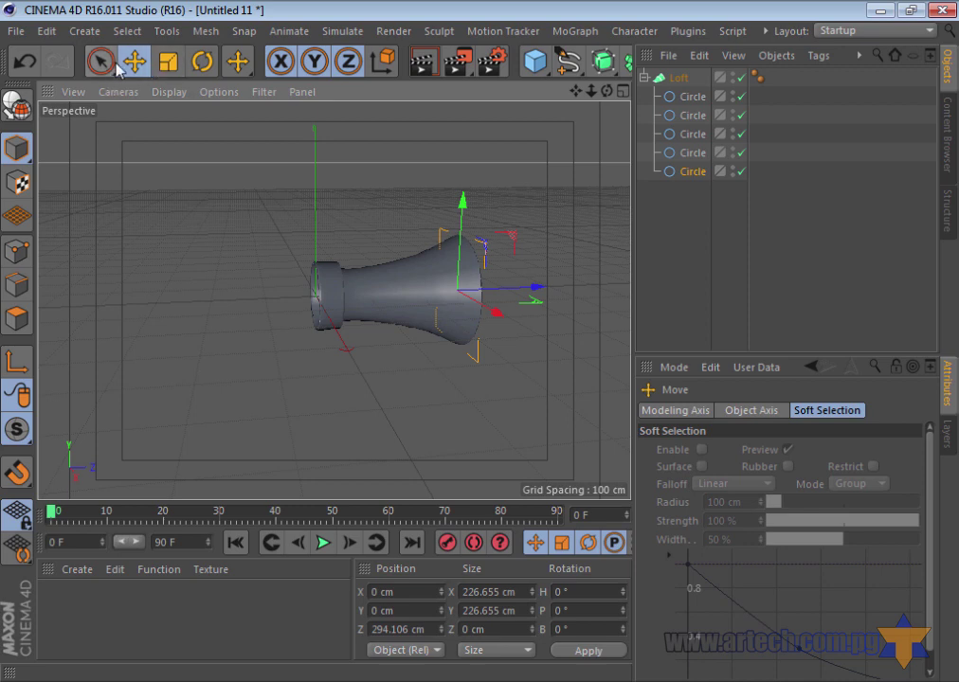
{"action": "left_click", "coordinate": [46, 30]}
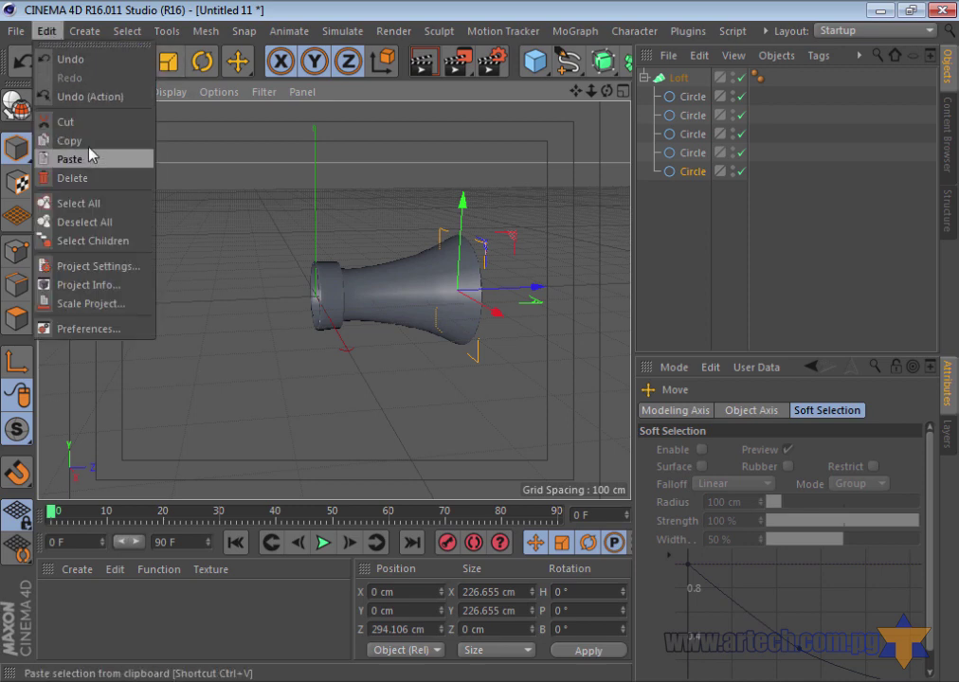
Paste another circle as the Loft's last profile and move it out to Z 846.063 cm
{"action": "key", "text": "Escape"}
{"action": "left_click", "coordinate": [46, 30]}
{"action": "left_click", "coordinate": [66, 159]}
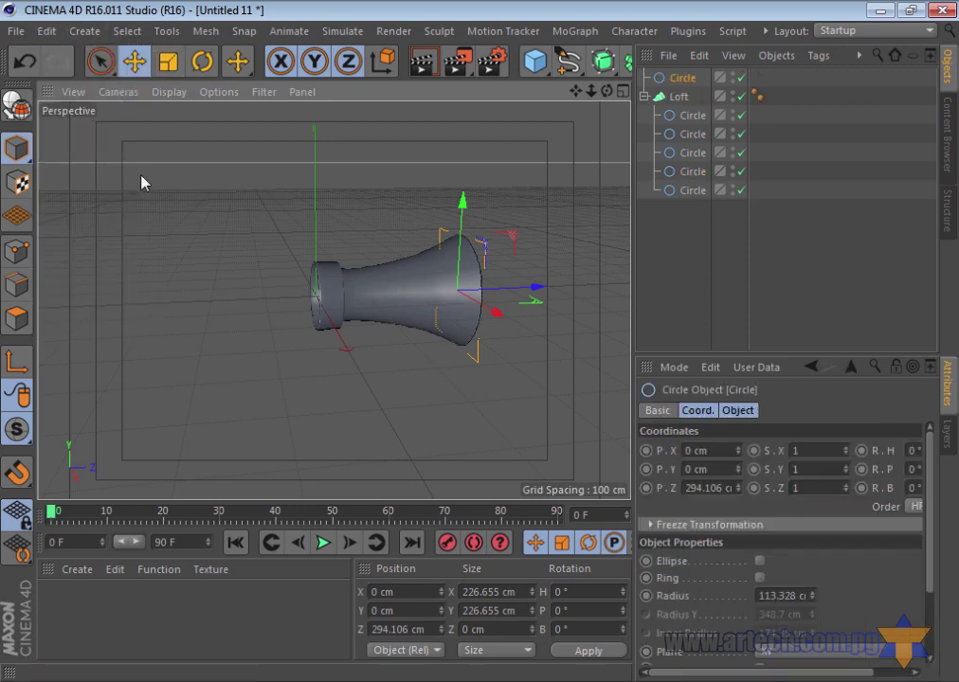
{"action": "mouse_move", "coordinate": [471, 349]}
{"action": "left_mouse_down", "text": "alt"}
{"action": "mouse_move", "coordinate": [336, 301]}
{"action": "mouse_move", "coordinate": [465, 307]}
{"action": "left_mouse_up", "text": "alt"}
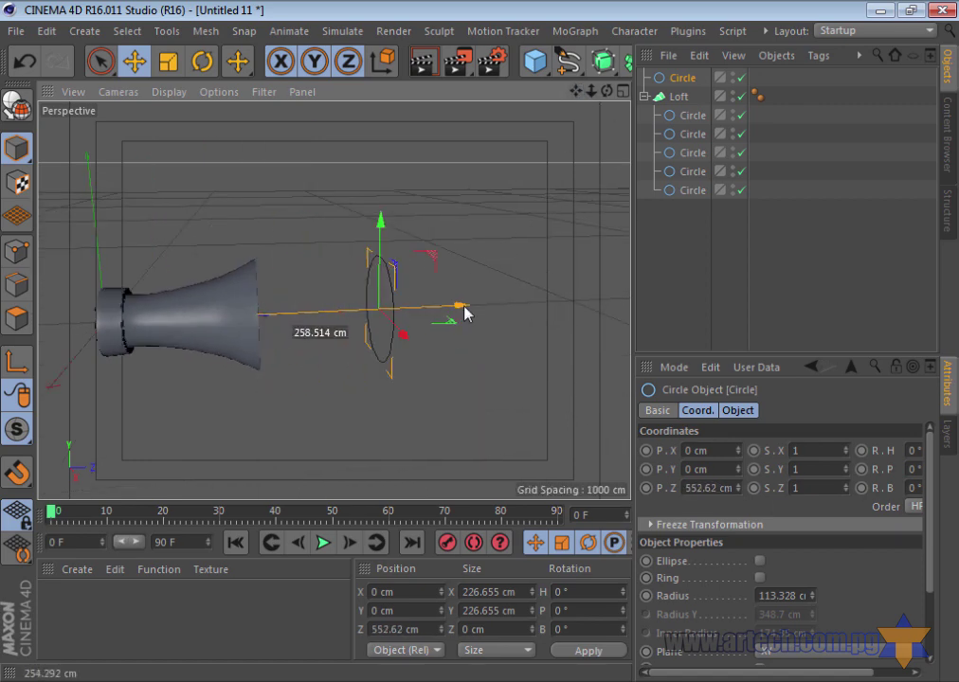
{"action": "left_click_drag", "start_coordinate": [682, 81], "coordinate": [695, 195]}
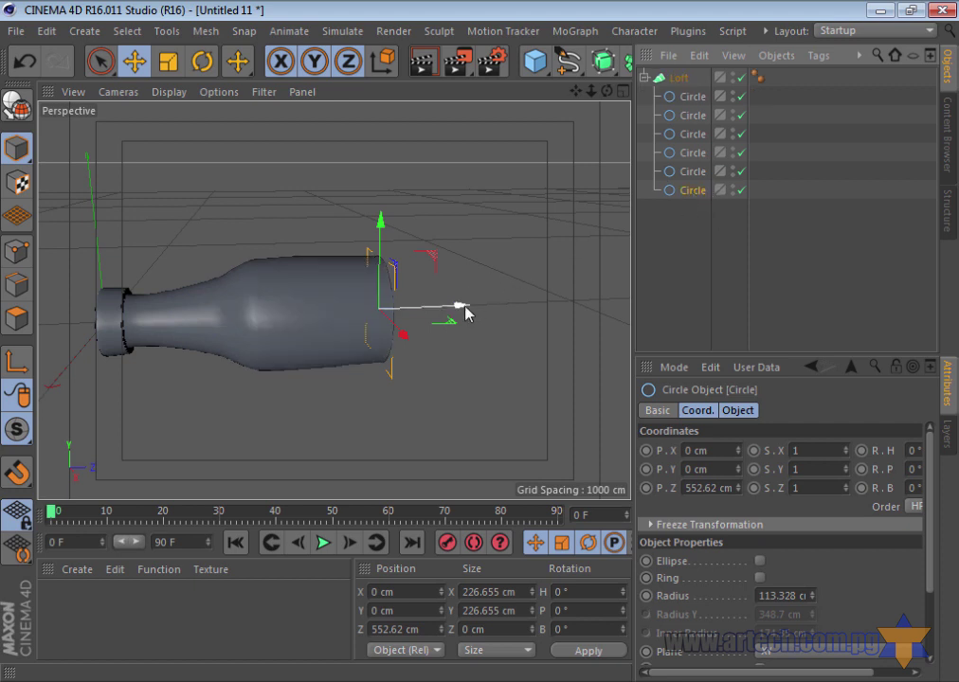
{"action": "left_click_drag", "start_coordinate": [466, 311], "coordinate": [592, 315]}
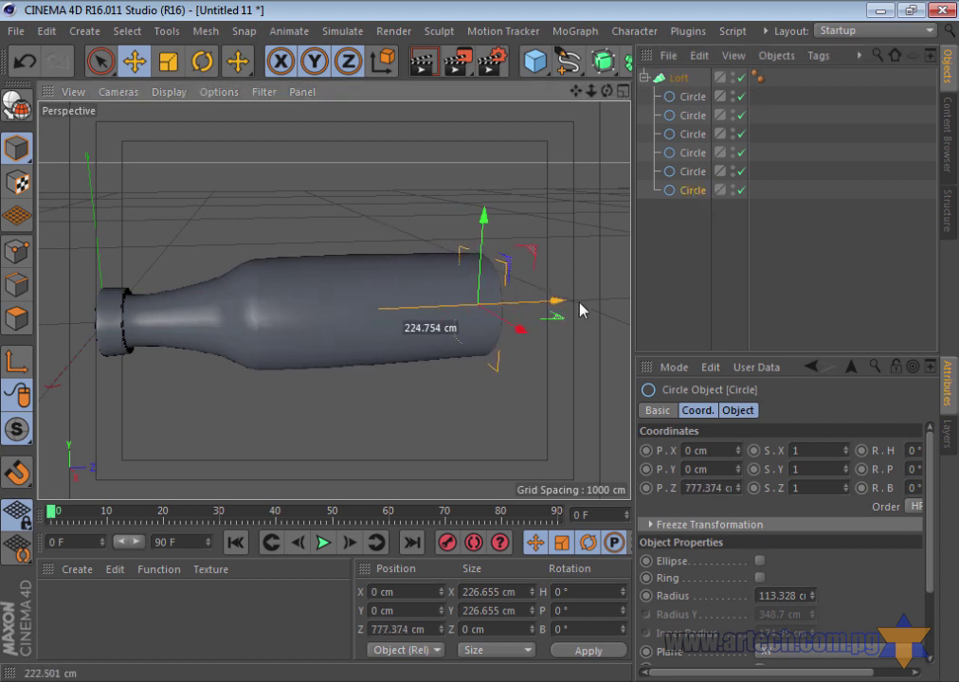
Widen the sixth circle to 290.119 cm across and orbit to inspect the long bottle body
{"action": "left_click", "coordinate": [169, 62]}
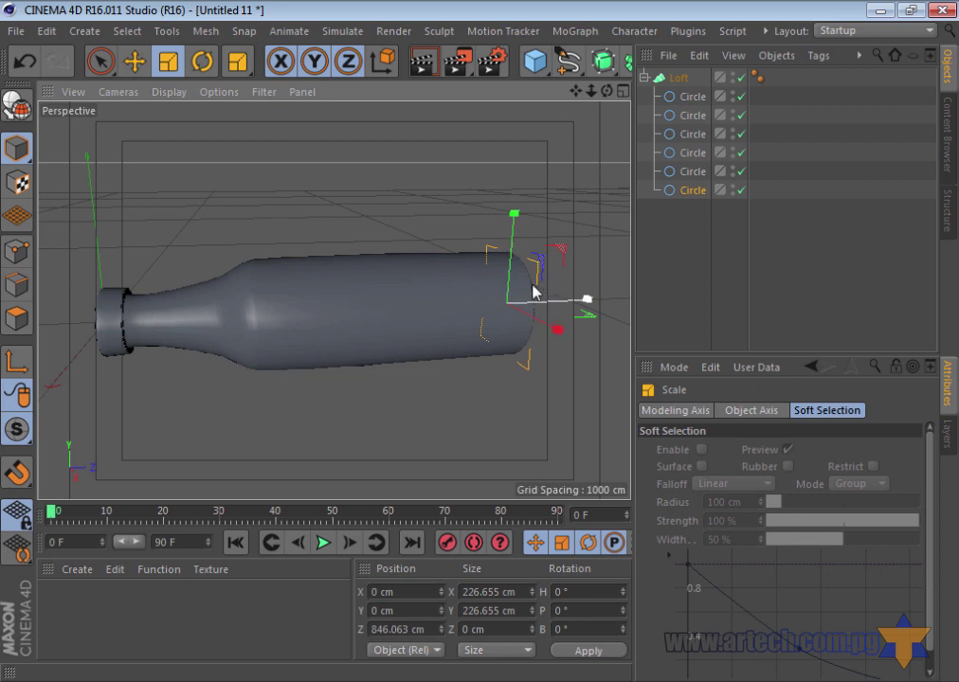
{"action": "left_click_drag", "start_coordinate": [542, 274], "coordinate": [485, 348]}
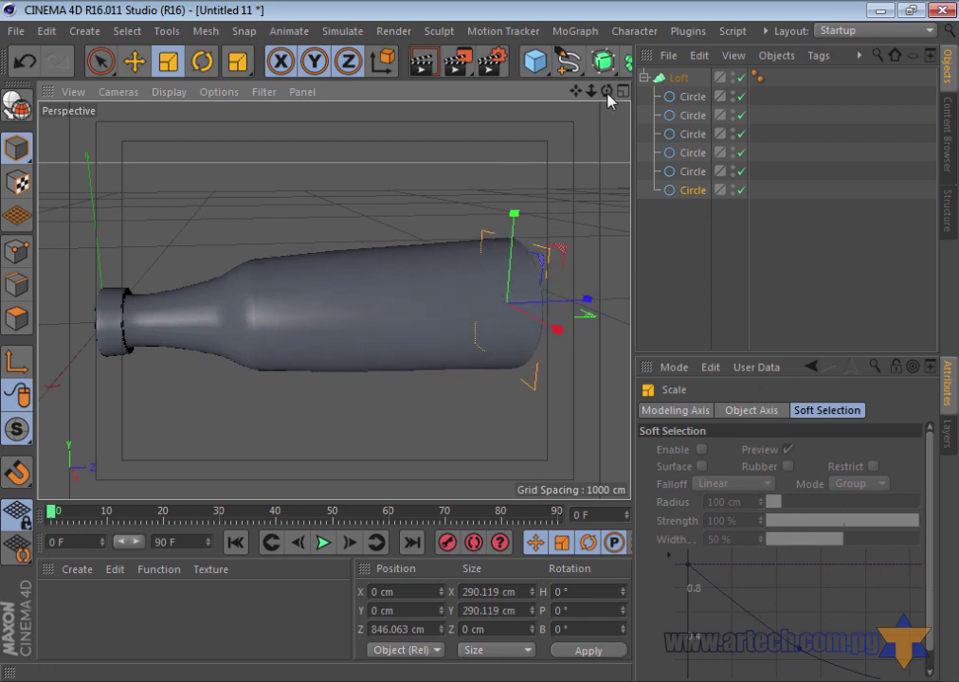
{"action": "left_click_drag", "start_coordinate": [608, 94], "coordinate": [617, 91]}
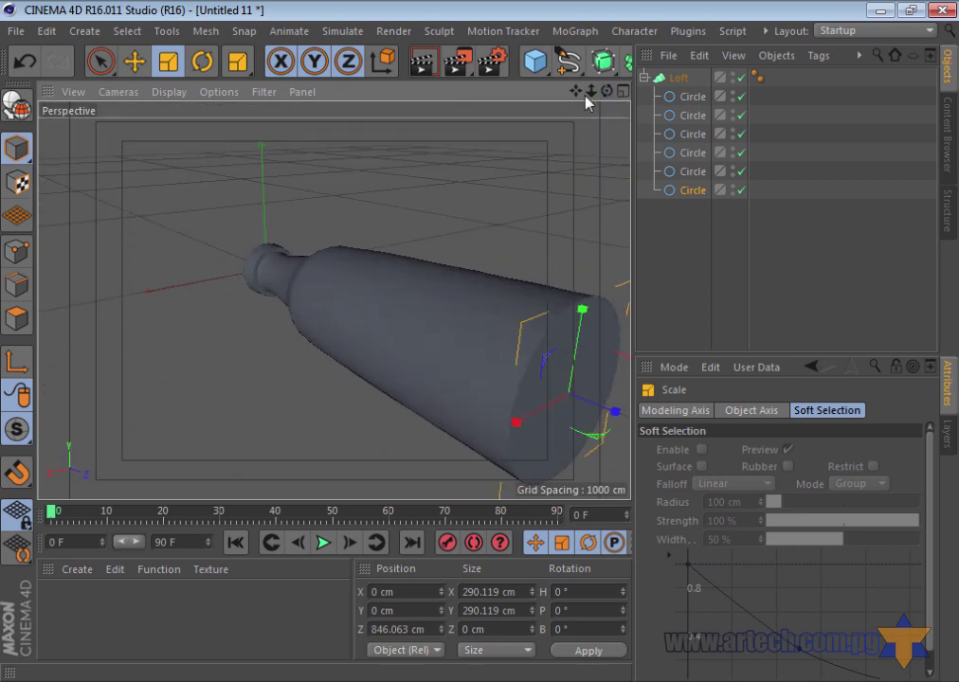
{"action": "scroll", "coordinate": [479, 350], "scroll_direction": "down", "scroll_amount": 3}
{"action": "left_click_drag", "start_coordinate": [578, 92], "coordinate": [460, 342]}
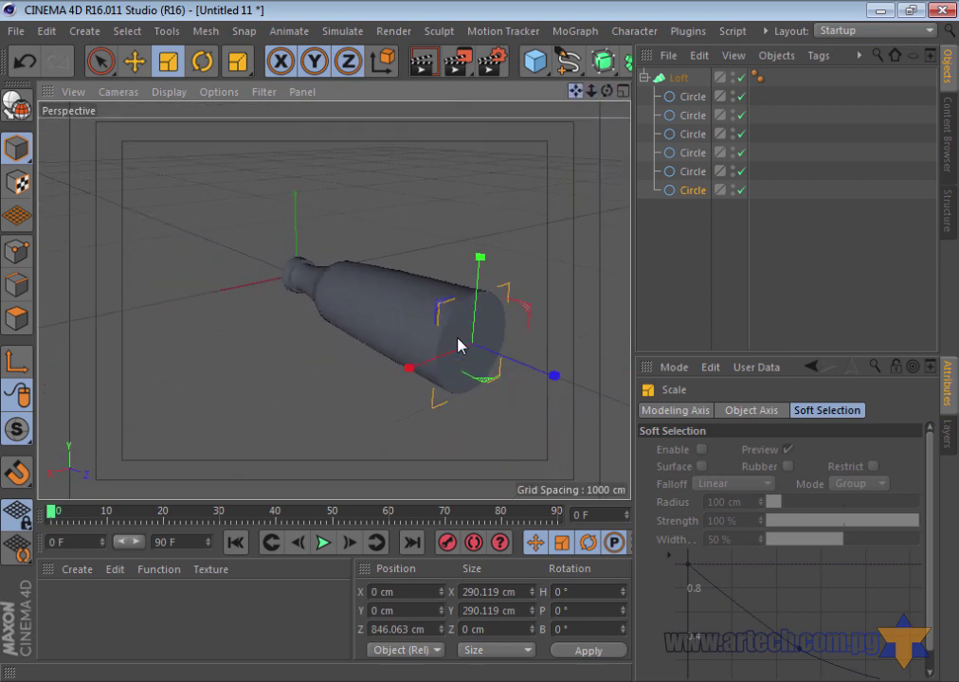
{"action": "left_click_drag", "start_coordinate": [602, 91], "coordinate": [480, 347]}
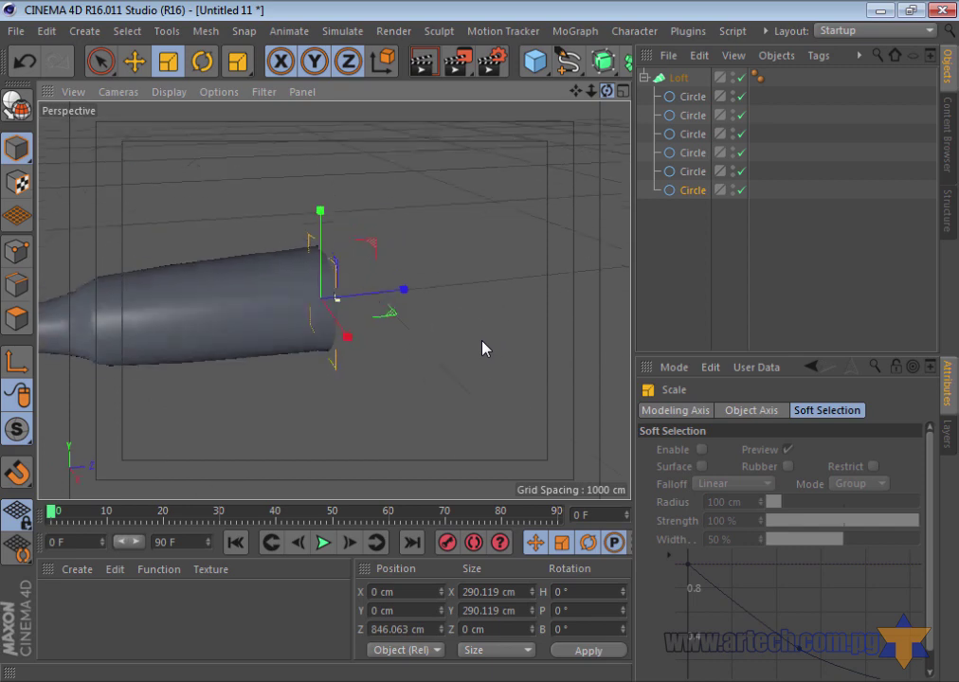
{"action": "left_click_drag", "start_coordinate": [592, 91], "coordinate": [480, 350]}
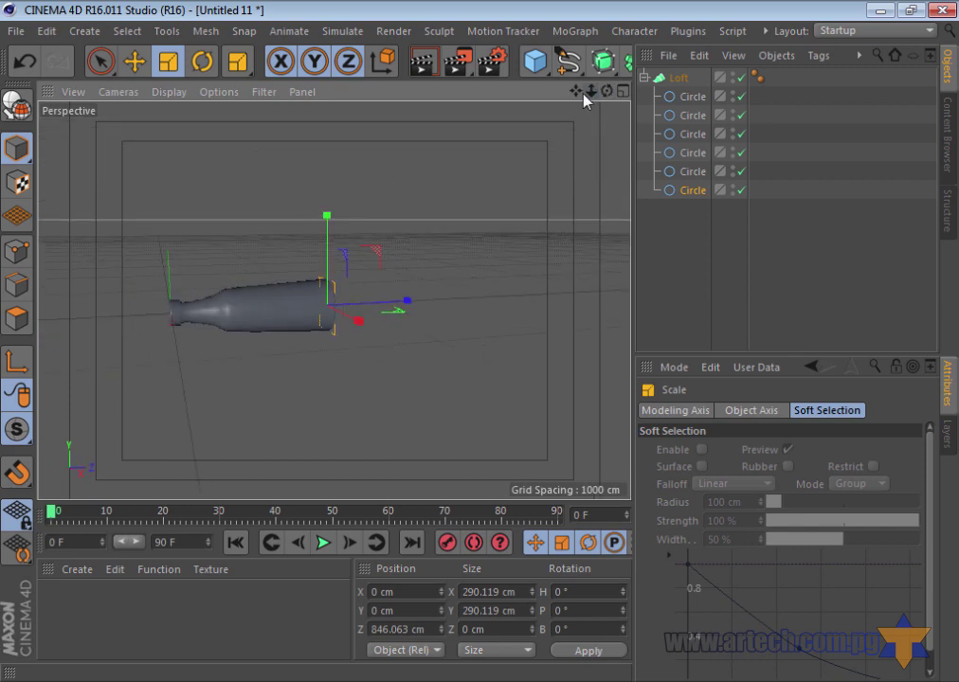
{"action": "left_click_drag", "start_coordinate": [578, 92], "coordinate": [481, 348]}
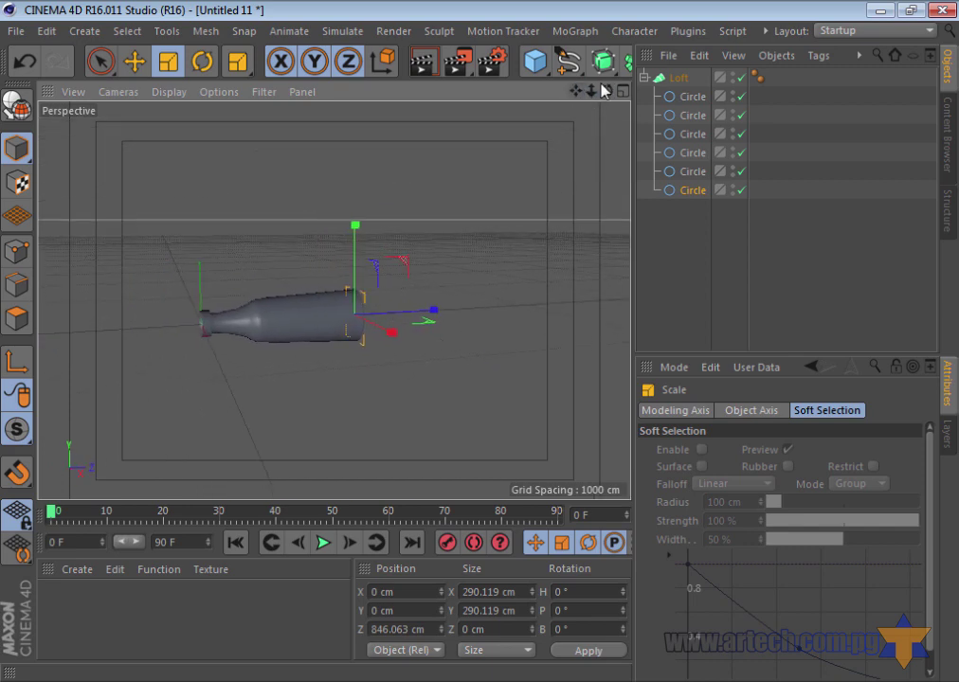
{"action": "left_click_drag", "start_coordinate": [591, 91], "coordinate": [481, 347]}
{"action": "left_click_drag", "start_coordinate": [612, 90], "coordinate": [483, 349]}
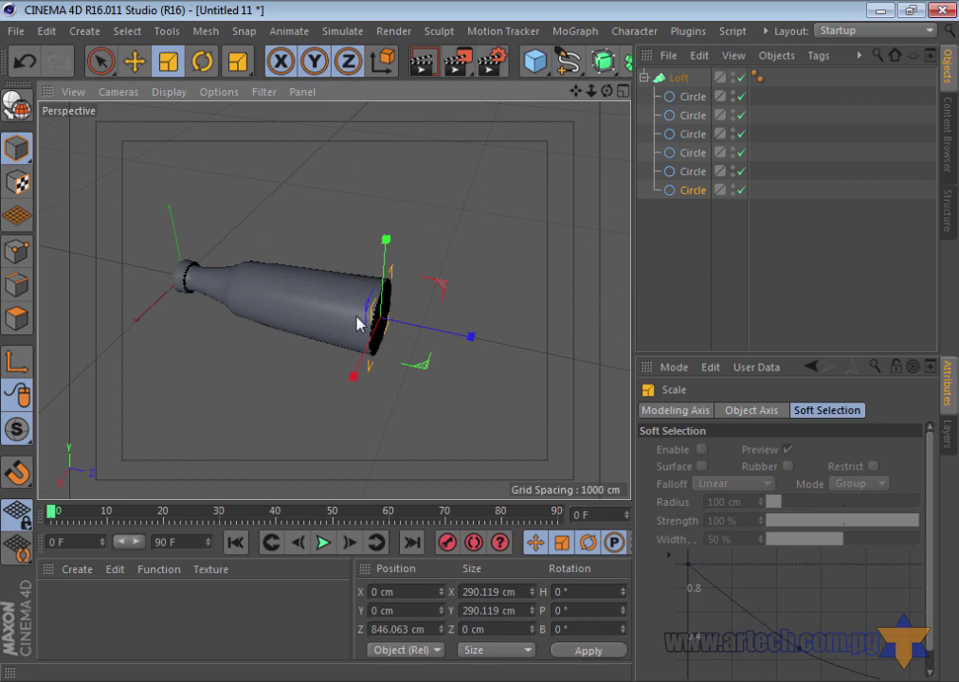
Duplicate the bottle's last circle and turn the view to see the bottle side-on
{"action": "left_click", "coordinate": [690, 191]}
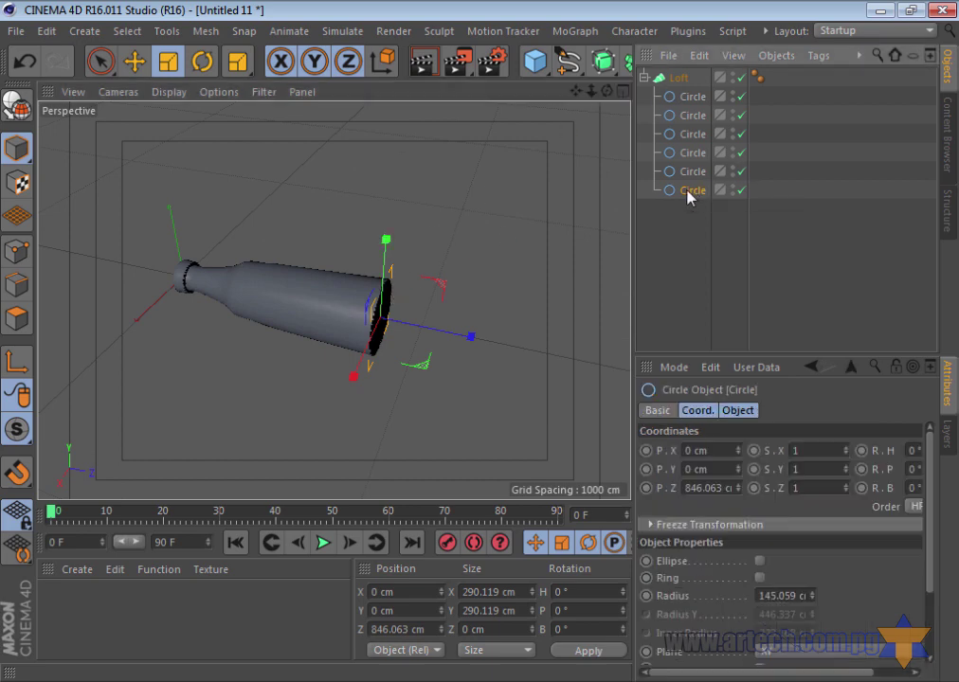
{"action": "left_click", "coordinate": [45, 32]}
{"action": "left_click", "coordinate": [69, 141]}
{"action": "left_click", "coordinate": [50, 32]}
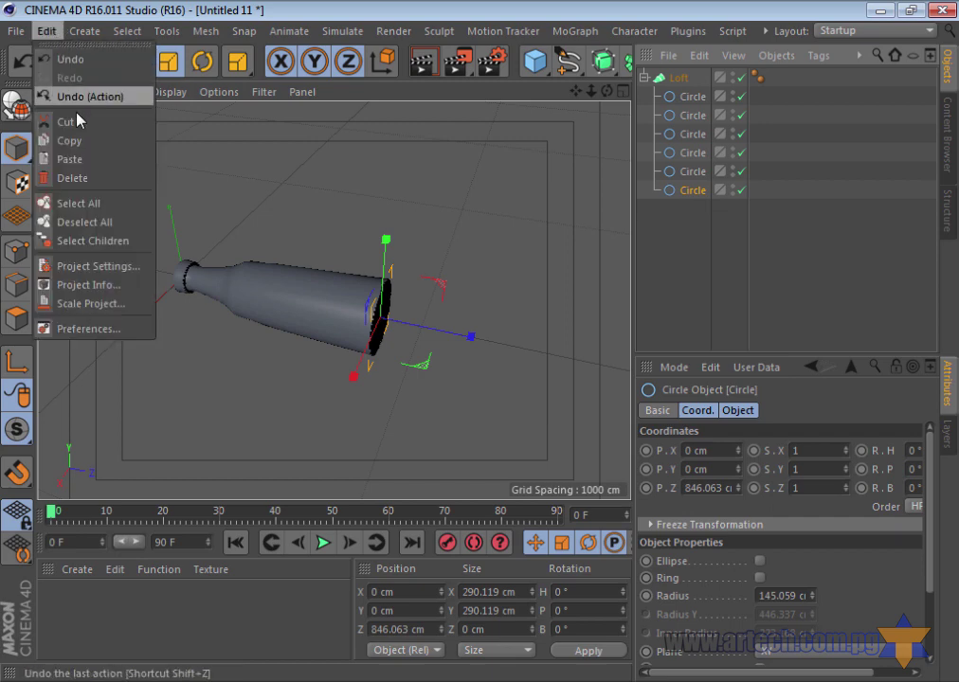
{"action": "left_click", "coordinate": [67, 158]}
{"action": "left_click", "coordinate": [135, 68]}
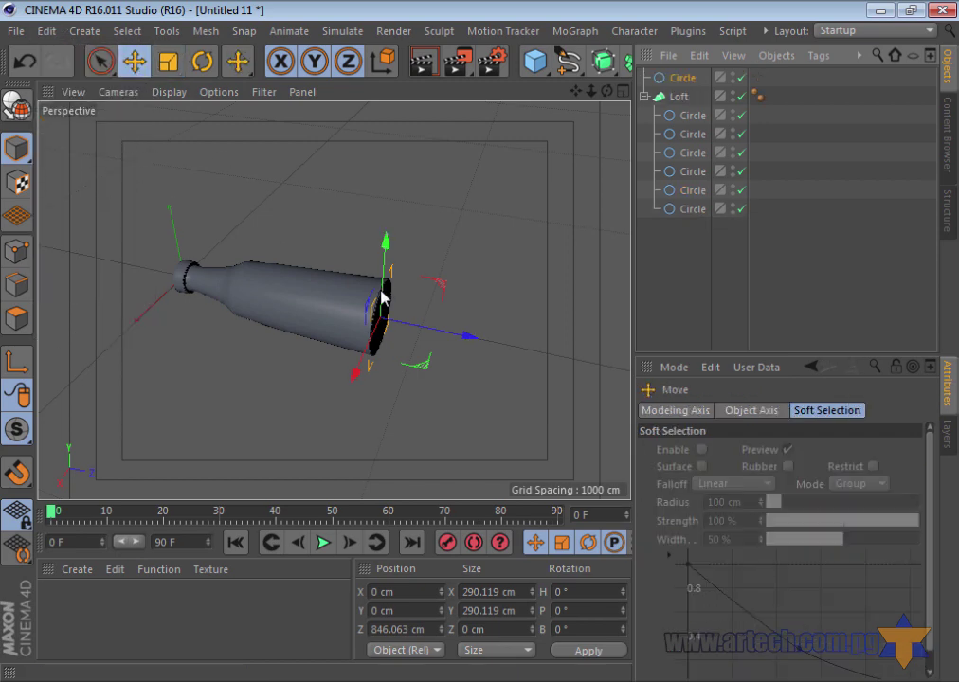
{"action": "scroll", "coordinate": [481, 349], "scroll_direction": "up", "scroll_amount": 3}
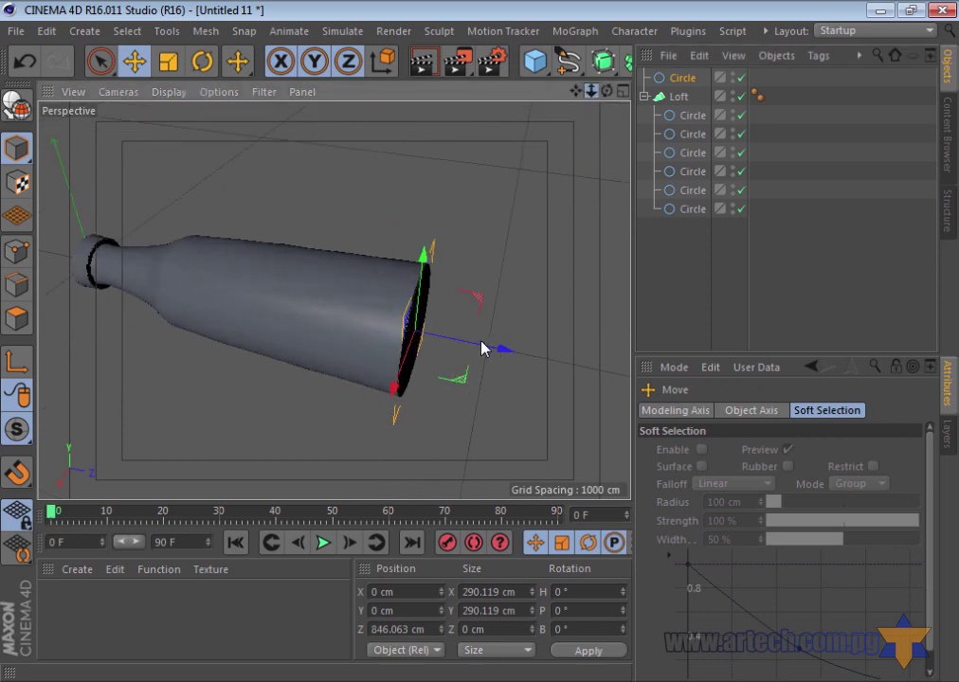
{"action": "left_click_drag", "start_coordinate": [607, 91], "coordinate": [590, 93]}
{"action": "left_click_drag", "start_coordinate": [482, 349], "coordinate": [510, 180], "text": "alt"}
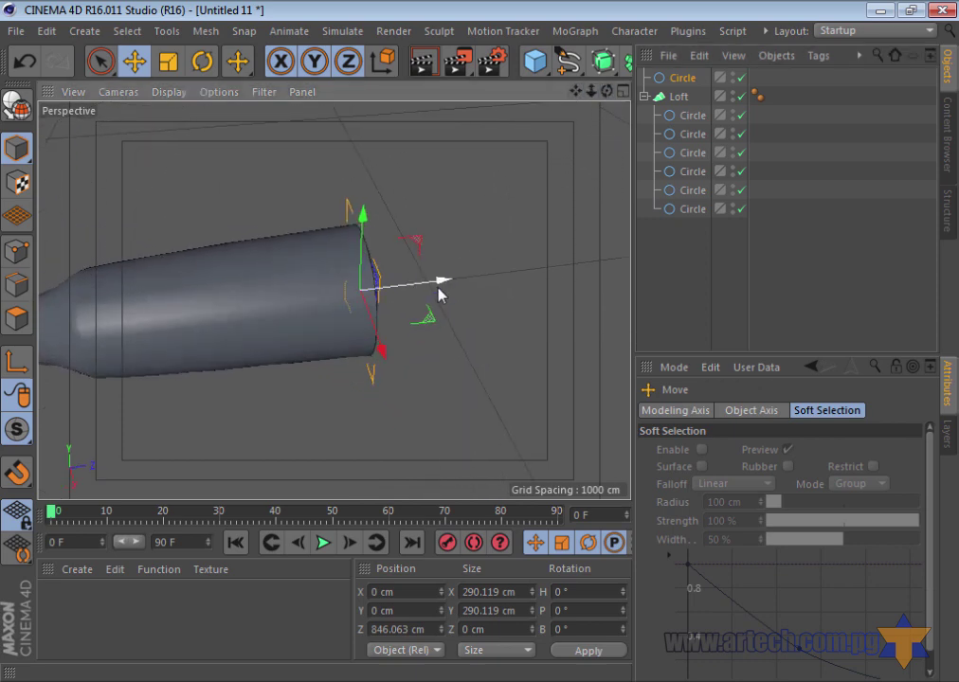
Make the copy the Loft's last section, 250.953 cm across at Z 872.478 cm
{"action": "left_click_drag", "start_coordinate": [444, 284], "coordinate": [459, 280]}
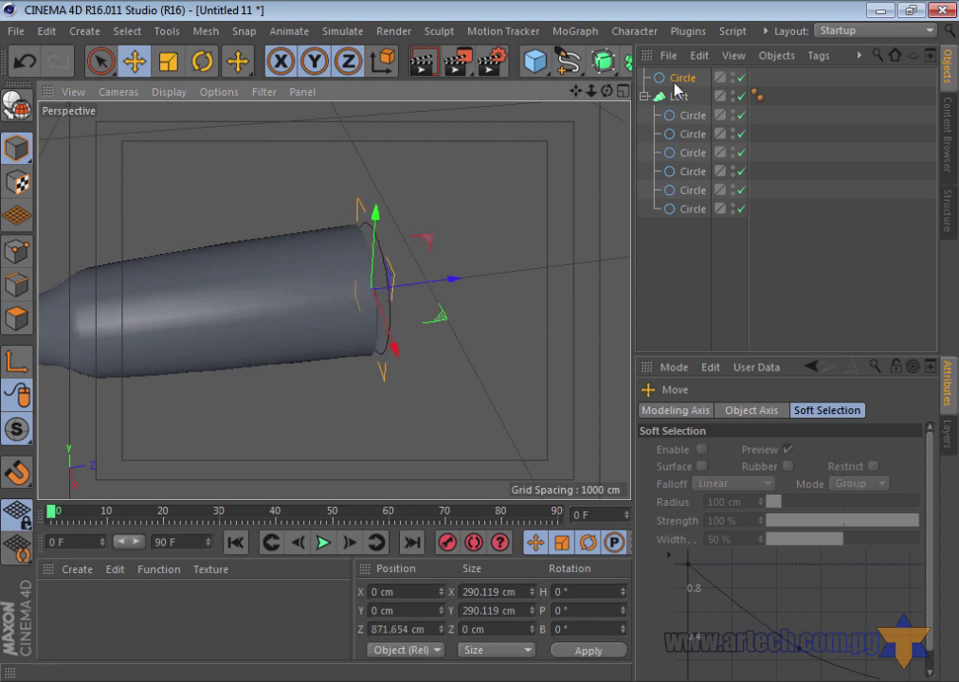
{"action": "left_click_drag", "start_coordinate": [704, 191], "coordinate": [699, 211]}
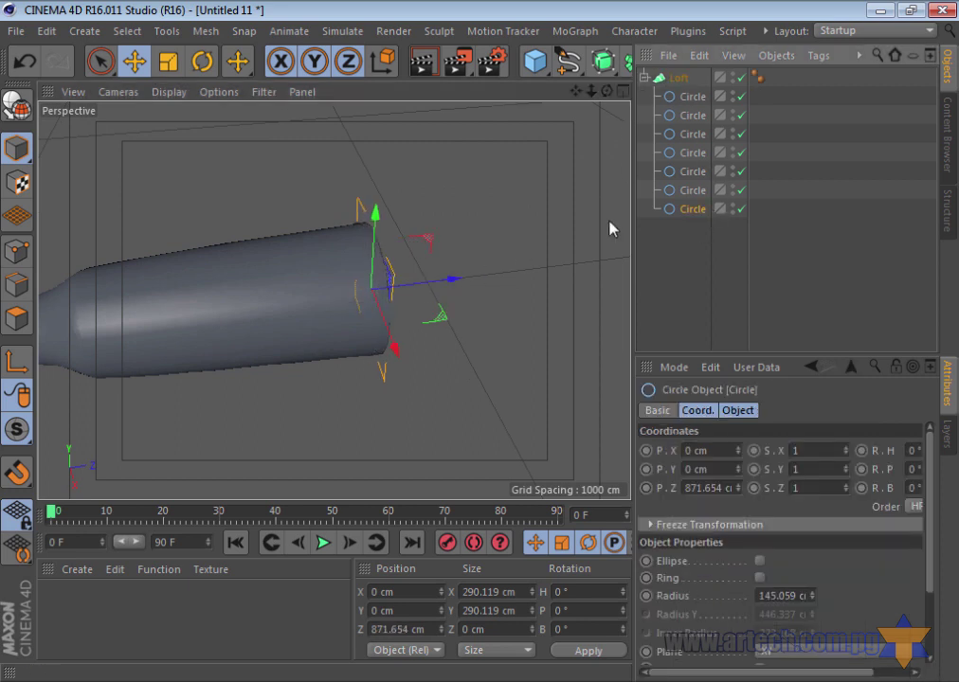
{"action": "mouse_move", "coordinate": [455, 287]}
{"action": "left_mouse_down"}
{"action": "mouse_move", "coordinate": [436, 289]}
{"action": "mouse_move", "coordinate": [448, 277]}
{"action": "mouse_move", "coordinate": [465, 289]}
{"action": "left_mouse_up"}
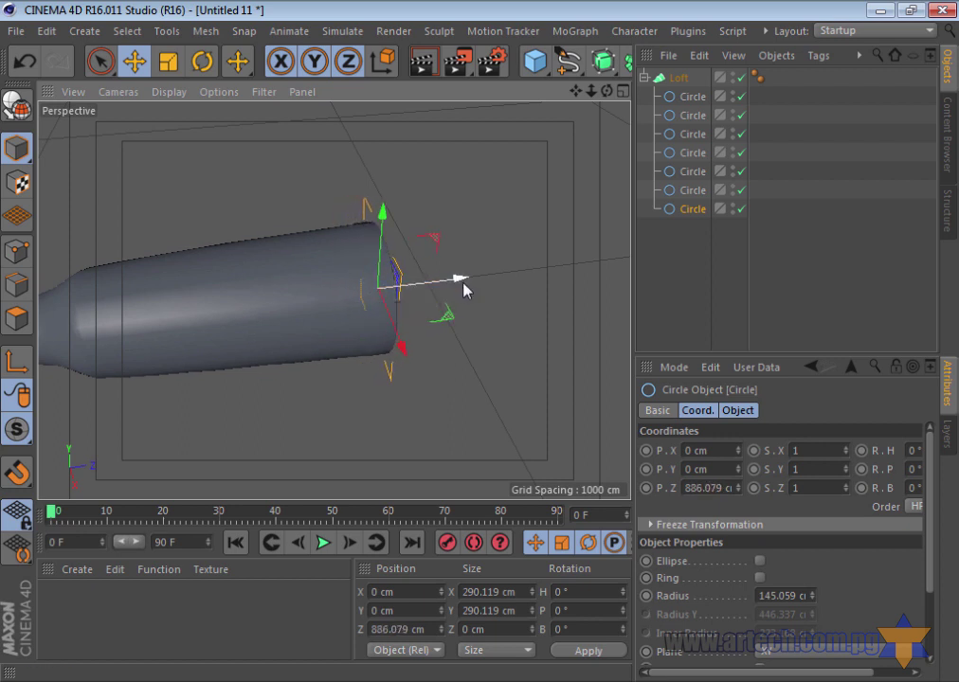
{"action": "left_click", "coordinate": [171, 69]}
{"action": "mouse_move", "coordinate": [398, 287]}
{"action": "left_mouse_down"}
{"action": "mouse_move", "coordinate": [401, 310]}
{"action": "mouse_move", "coordinate": [321, 334]}
{"action": "left_mouse_up"}
{"action": "left_click", "coordinate": [134, 61]}
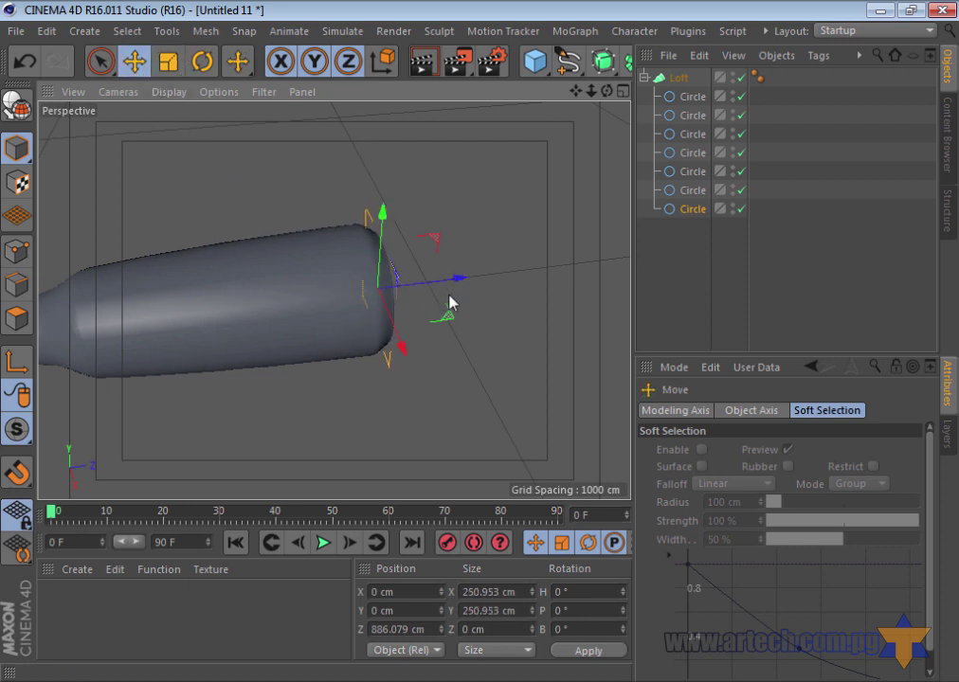
{"action": "left_click_drag", "start_coordinate": [461, 280], "coordinate": [454, 282]}
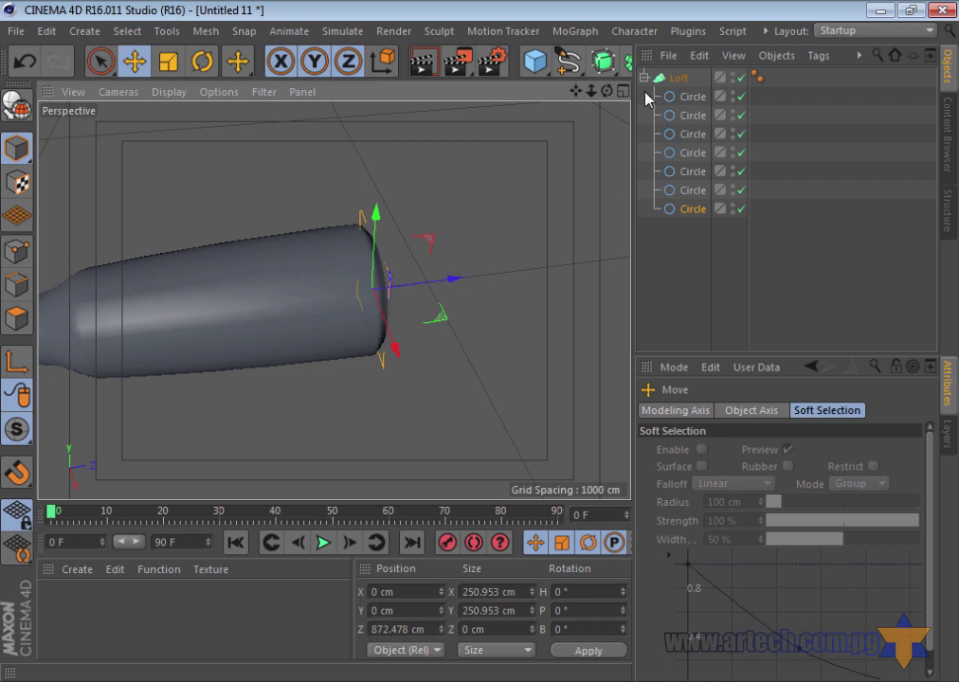
{"action": "left_click_drag", "start_coordinate": [480, 348], "coordinate": [479, 350], "text": "alt"}
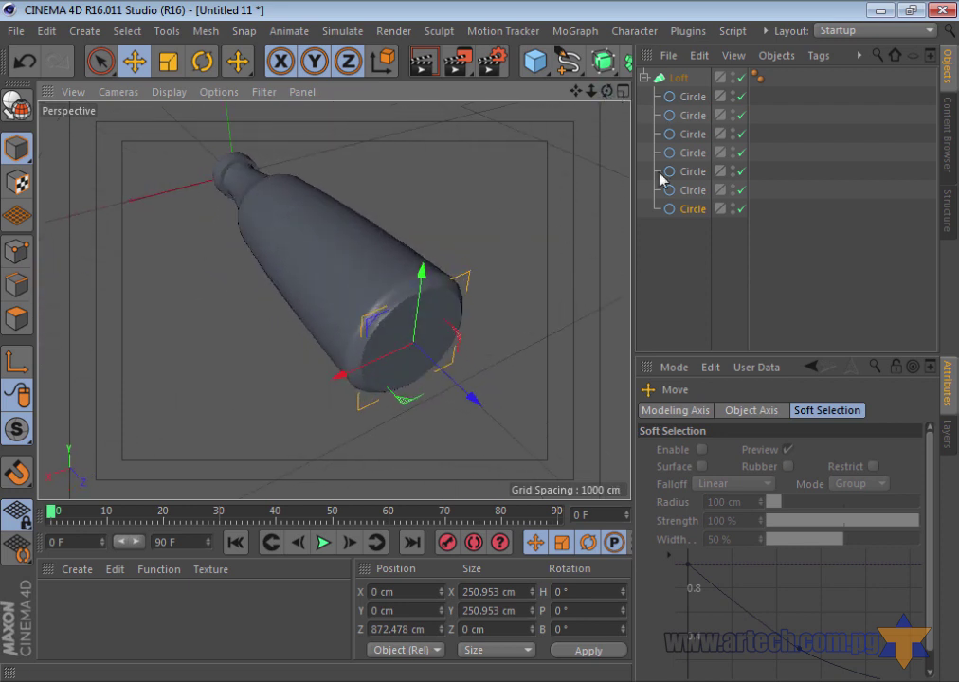
Duplicate the end circle and scale the copy to about 220 cm across
{"action": "left_click", "coordinate": [45, 31]}
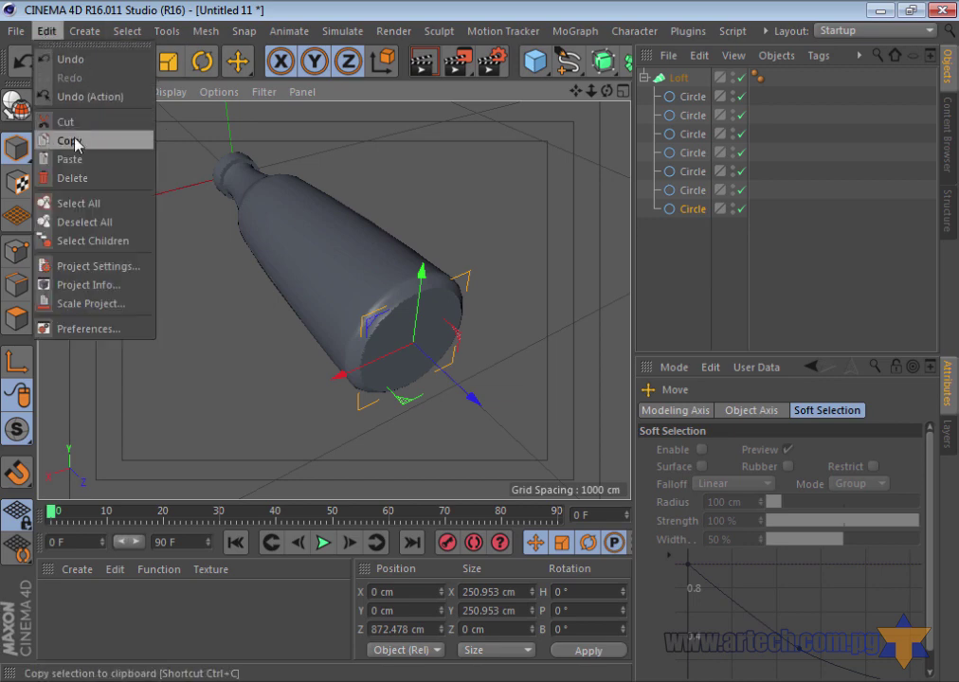
{"action": "left_click", "coordinate": [63, 139]}
{"action": "left_click", "coordinate": [44, 33]}
{"action": "left_click", "coordinate": [86, 159]}
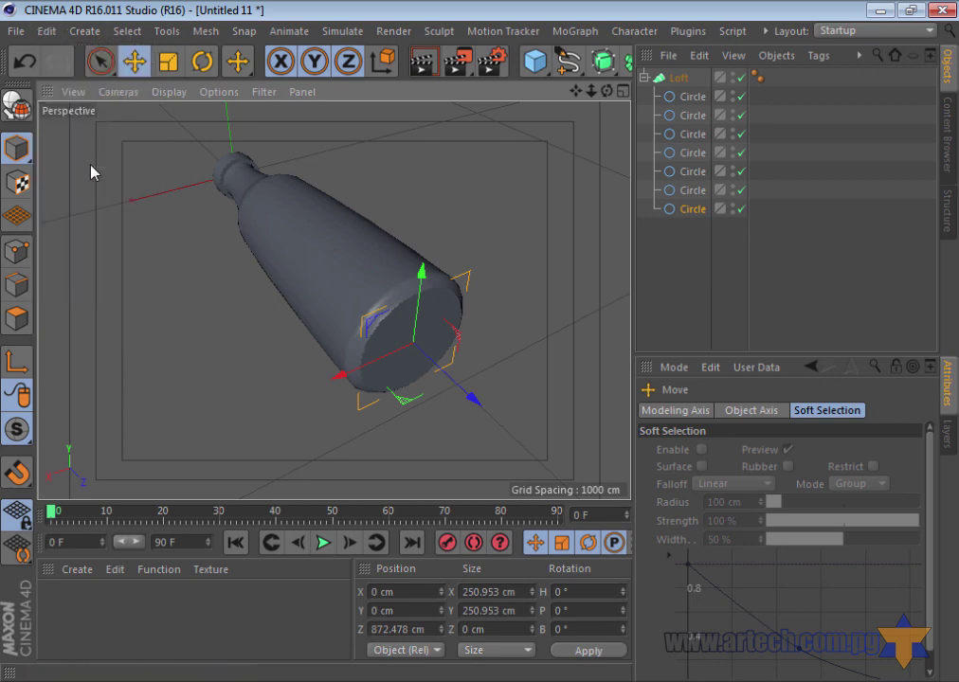
{"action": "left_click", "coordinate": [169, 62]}
{"action": "left_click_drag", "start_coordinate": [450, 356], "coordinate": [377, 392]}
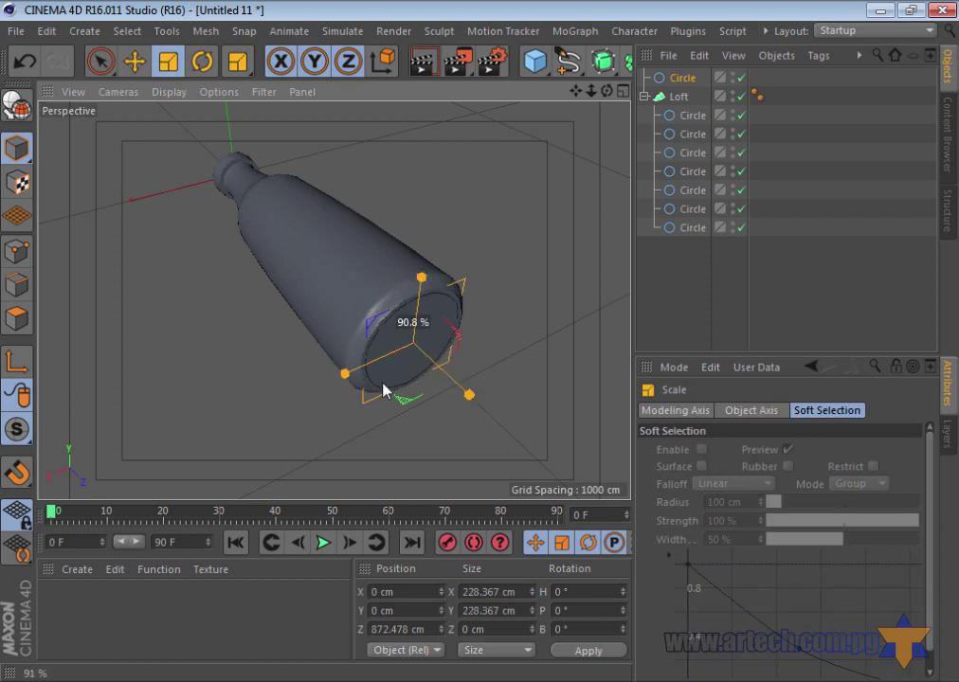
{"action": "left_click", "coordinate": [132, 61]}
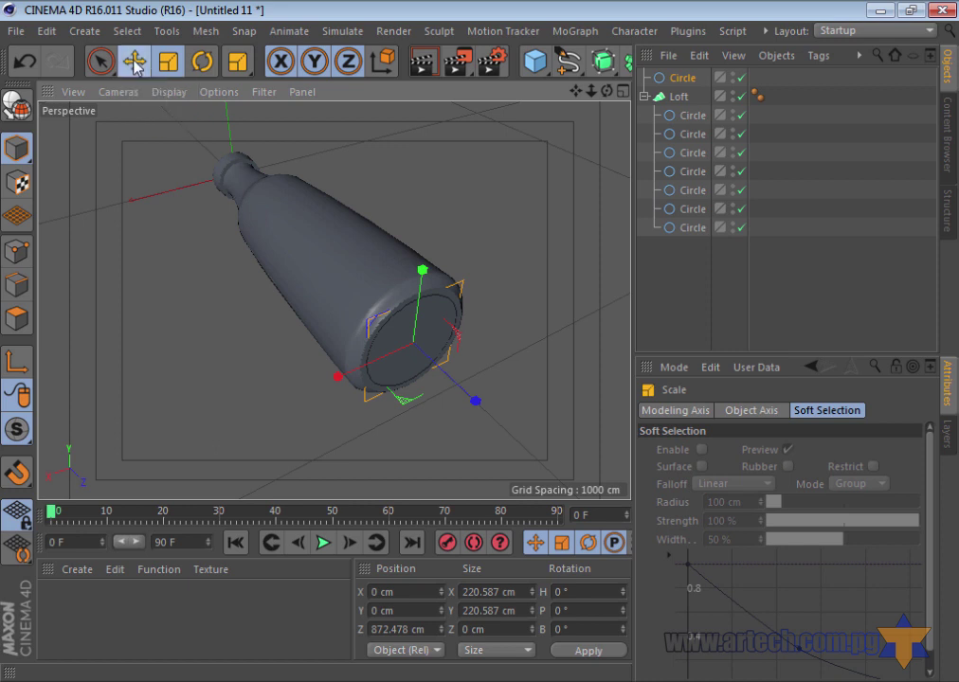
Paste another circle copy and nudge it slightly along the bottle's axis
{"action": "left_click", "coordinate": [48, 31]}
{"action": "left_click", "coordinate": [42, 32]}
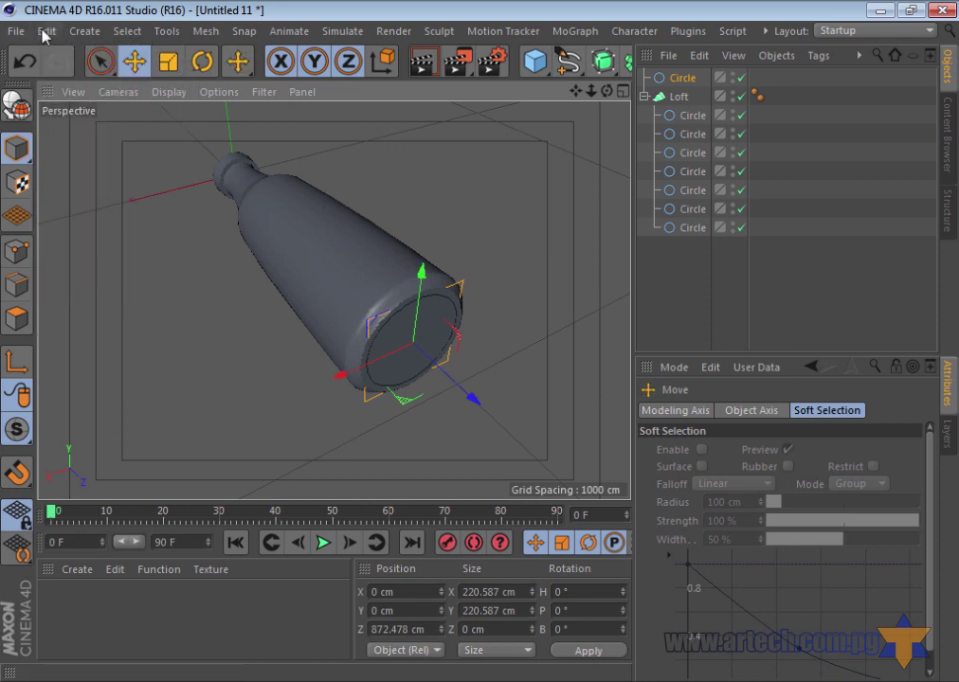
{"action": "left_click", "coordinate": [43, 33]}
{"action": "left_click", "coordinate": [68, 159]}
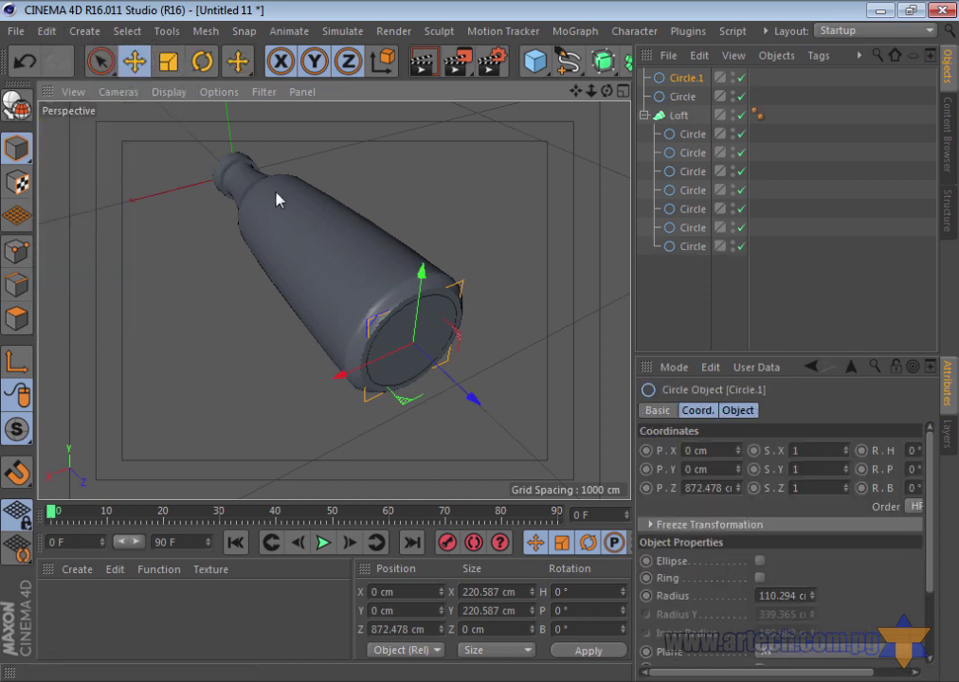
{"action": "left_click_drag", "start_coordinate": [473, 403], "coordinate": [466, 399]}
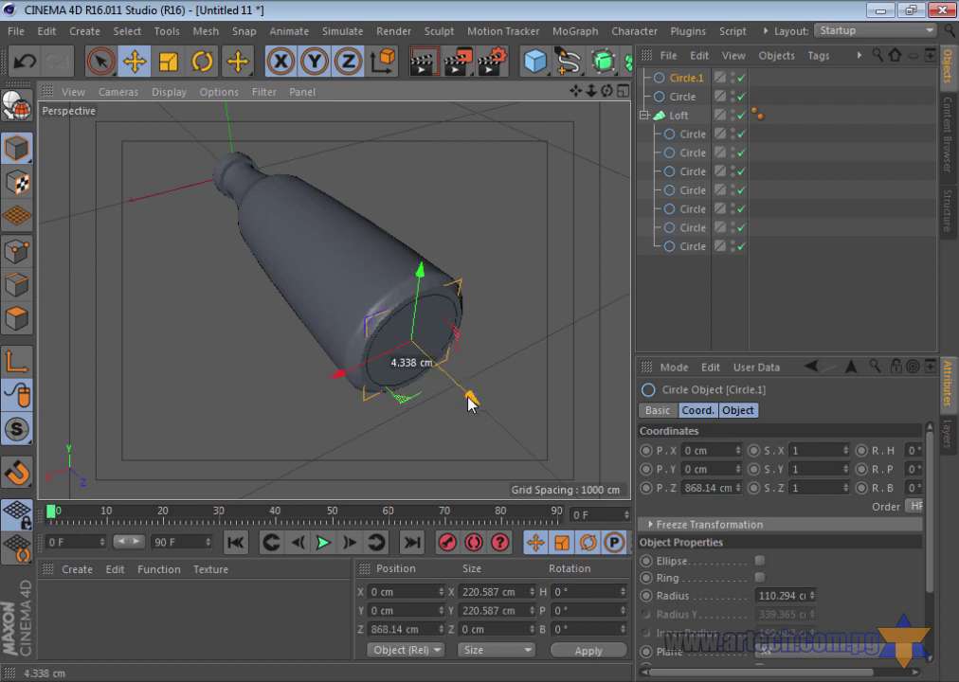
Add both loose circles to the end of the Loft, then collapse and select the Loft
{"action": "left_click", "coordinate": [682, 98]}
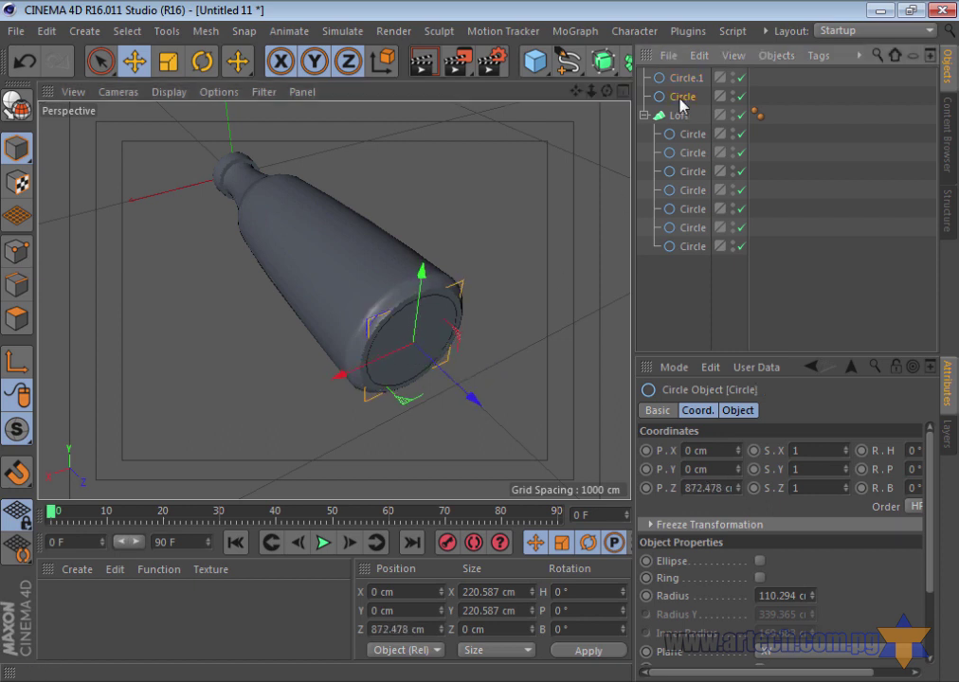
{"action": "left_click_drag", "start_coordinate": [689, 256], "coordinate": [682, 256]}
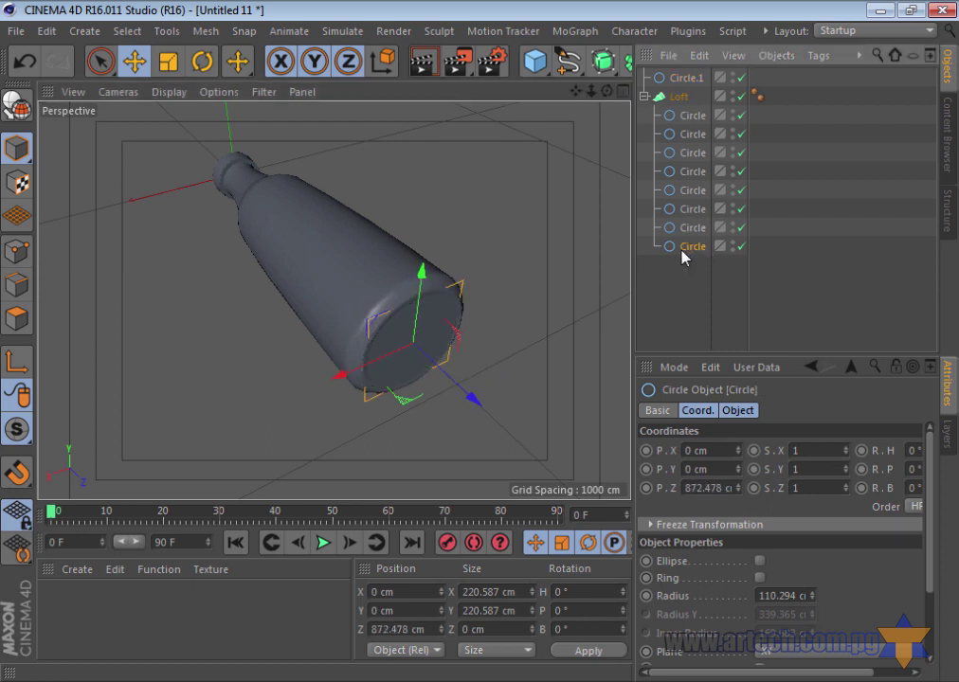
{"action": "left_click_drag", "start_coordinate": [683, 83], "coordinate": [688, 262]}
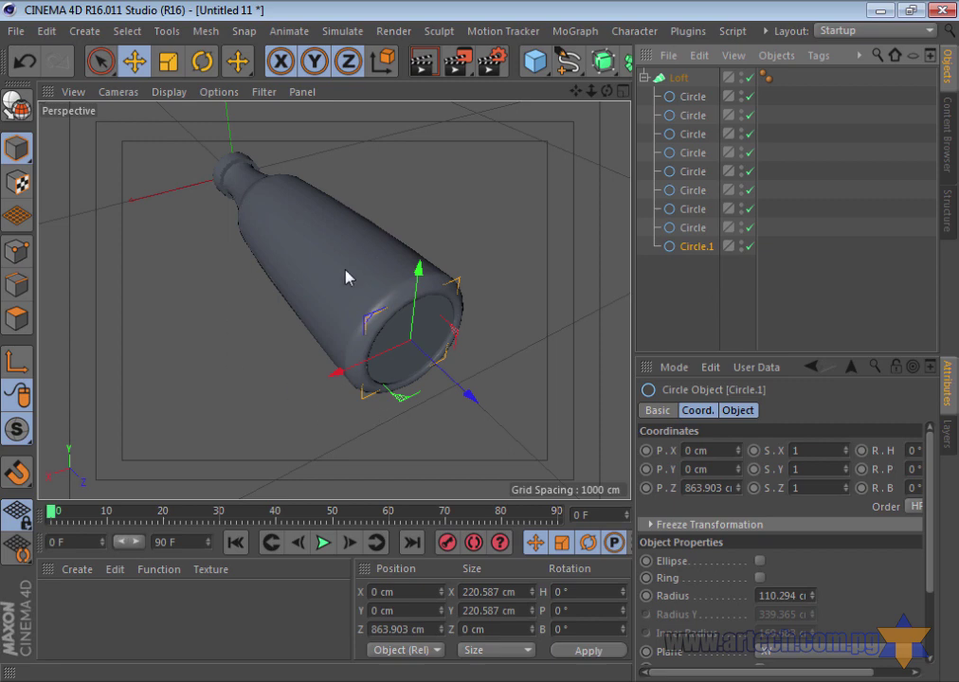
{"action": "left_click", "coordinate": [644, 77]}
{"action": "left_click", "coordinate": [676, 79]}
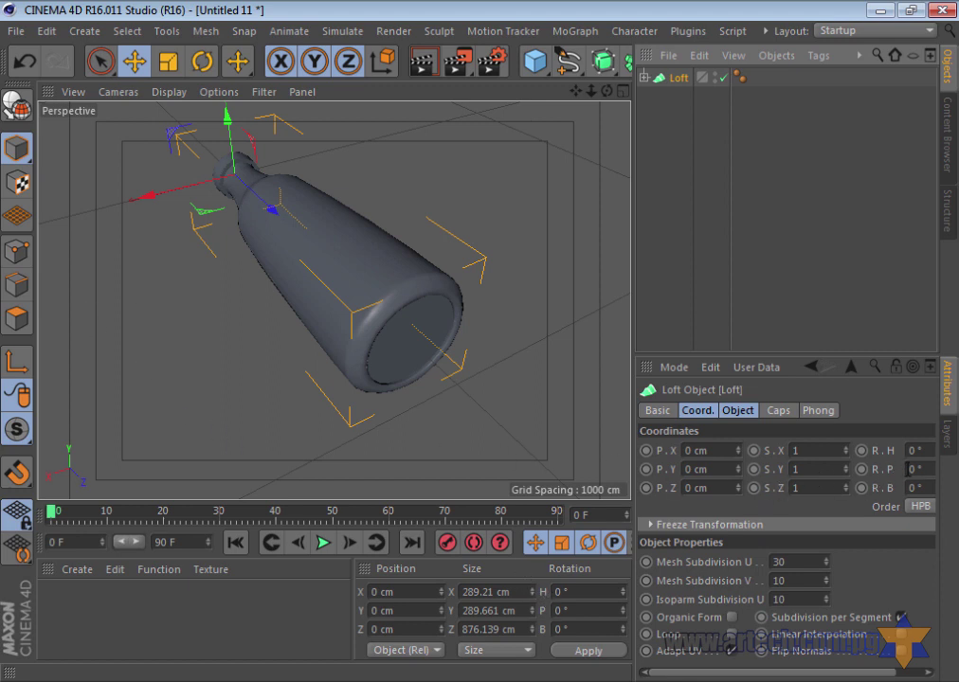
Rotate the Loft to R.P -90° with R.H 0° so the bottle stands upright
{"action": "scroll", "coordinate": [852, 515], "scroll_direction": "right", "scroll_amount": 1}
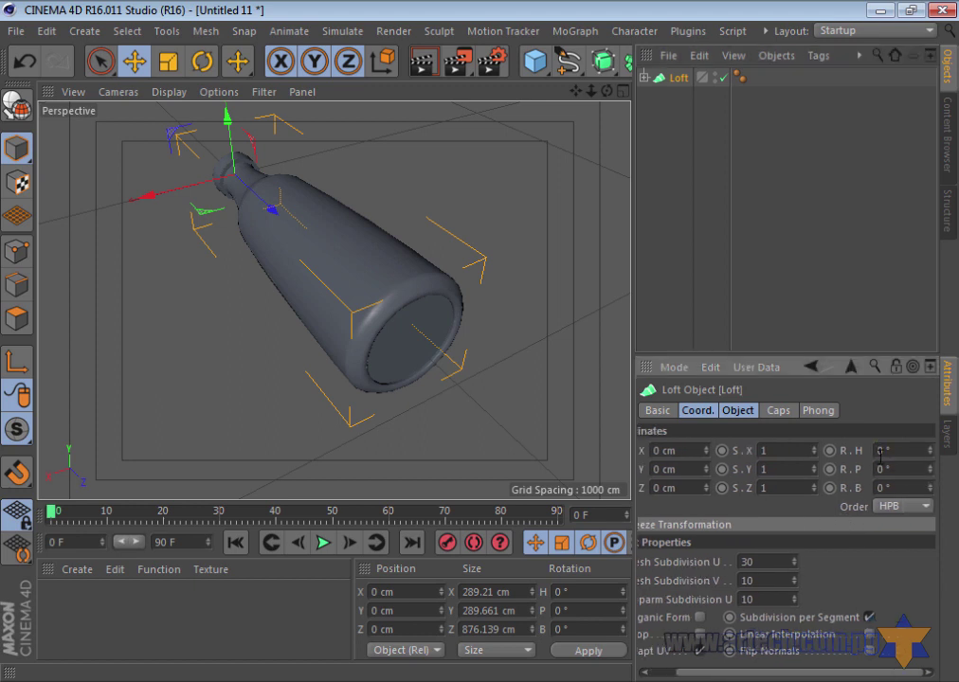
{"action": "type", "text": "90"}
{"action": "key", "text": "Return"}
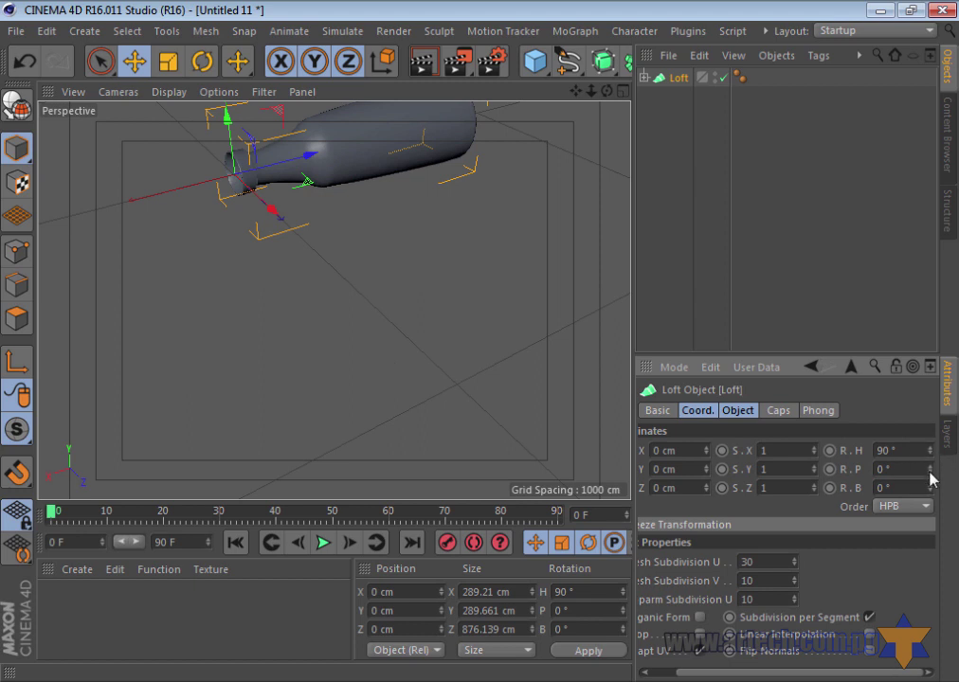
{"action": "left_click_drag", "start_coordinate": [930, 472], "coordinate": [932, 480]}
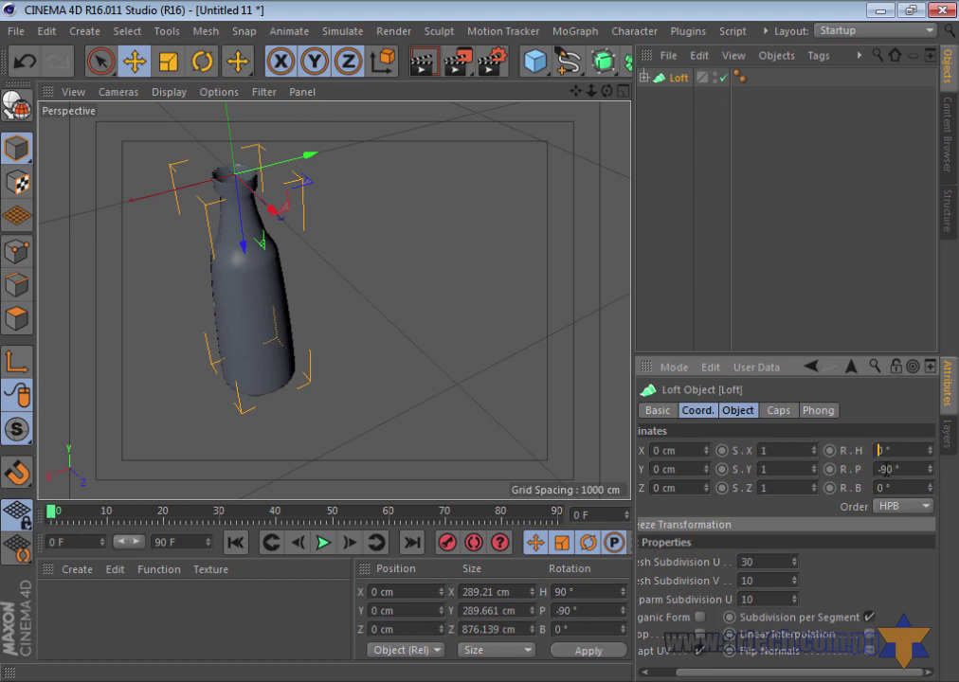
{"action": "key", "text": "Tab"}
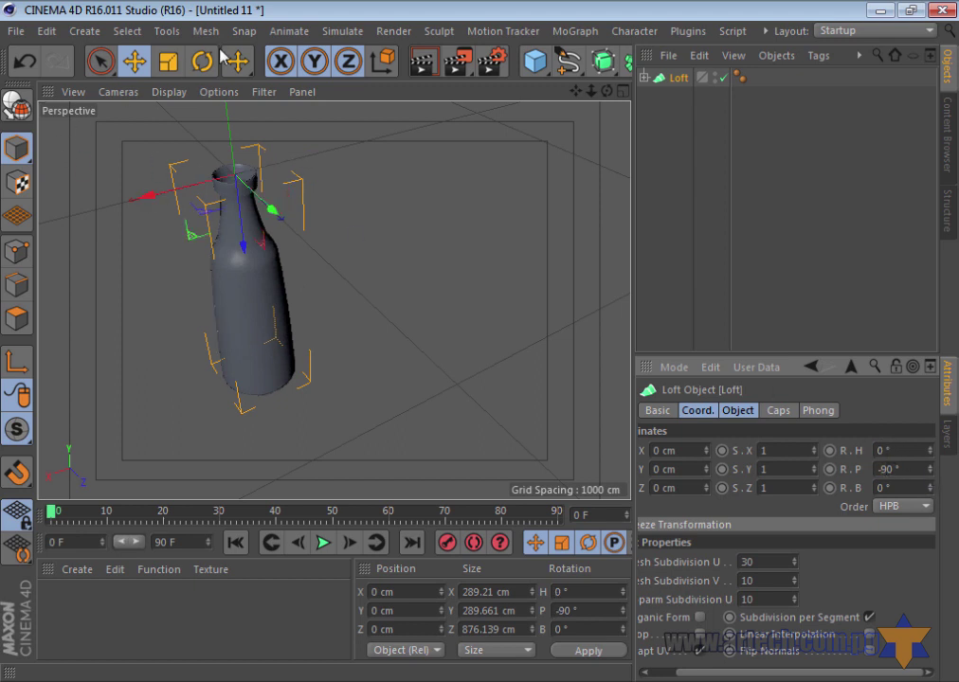
{"action": "left_click", "coordinate": [133, 62]}
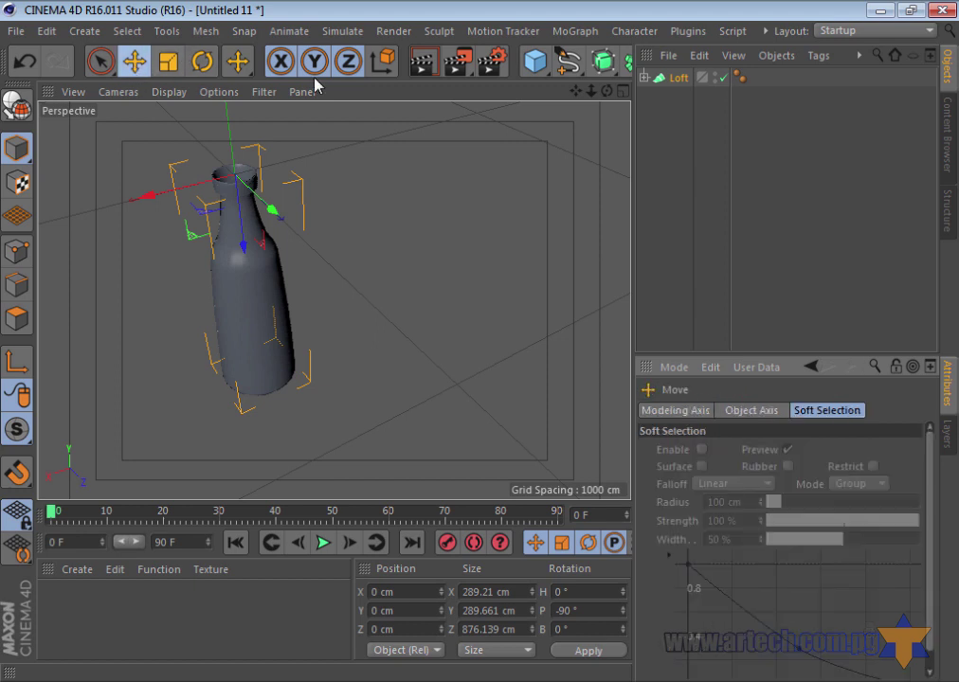
{"action": "left_click", "coordinate": [677, 79]}
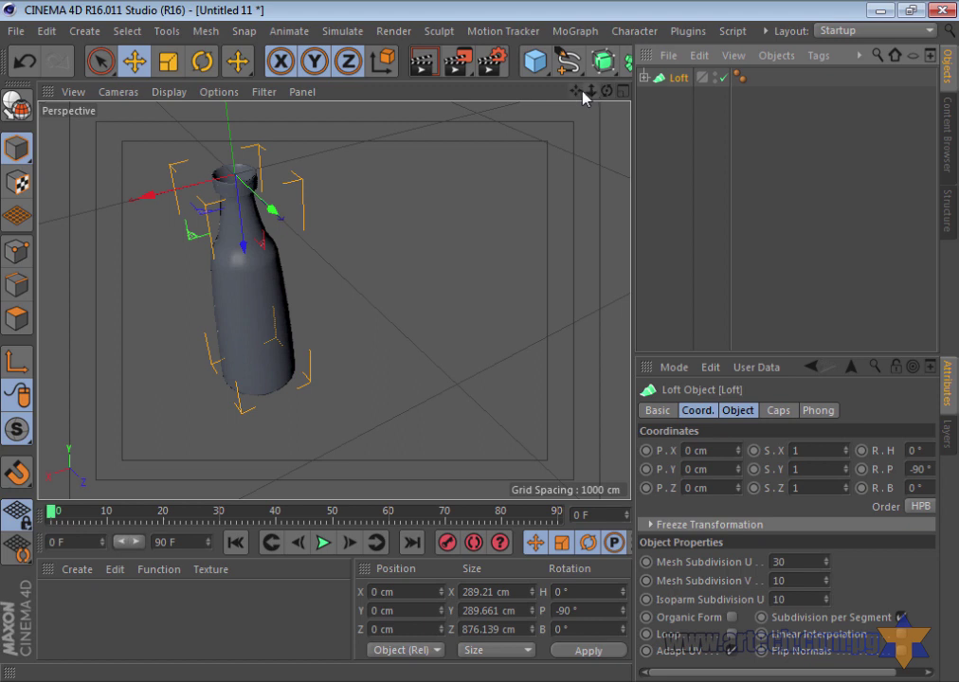
Frame the upright bottle and render it in the viewport
{"action": "left_click_drag", "start_coordinate": [595, 98], "coordinate": [483, 351]}
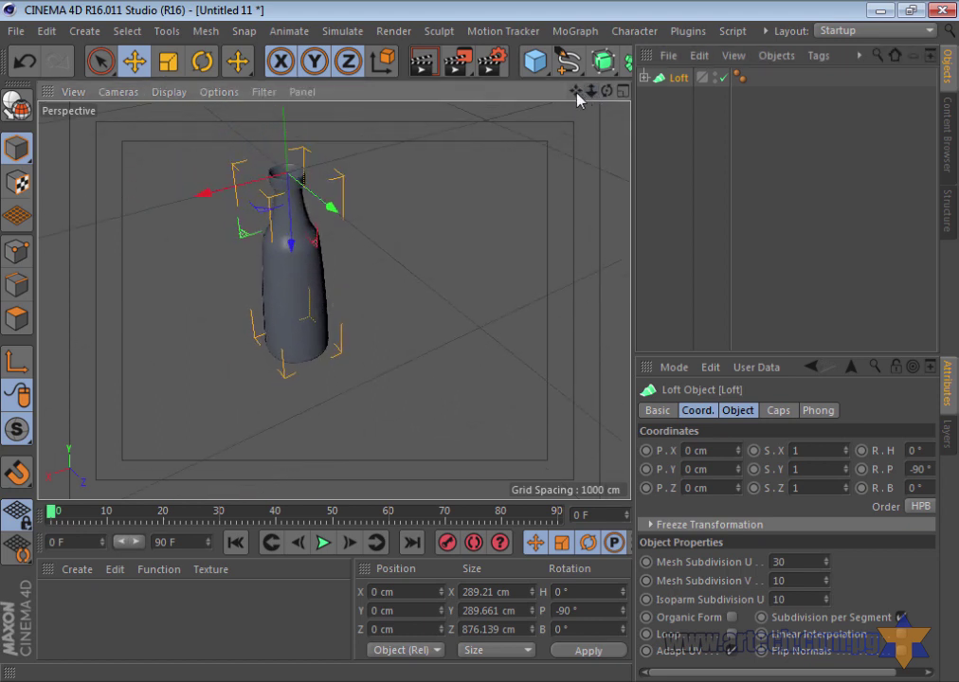
{"action": "left_click_drag", "start_coordinate": [578, 96], "coordinate": [481, 347]}
{"action": "left_click", "coordinate": [423, 62]}
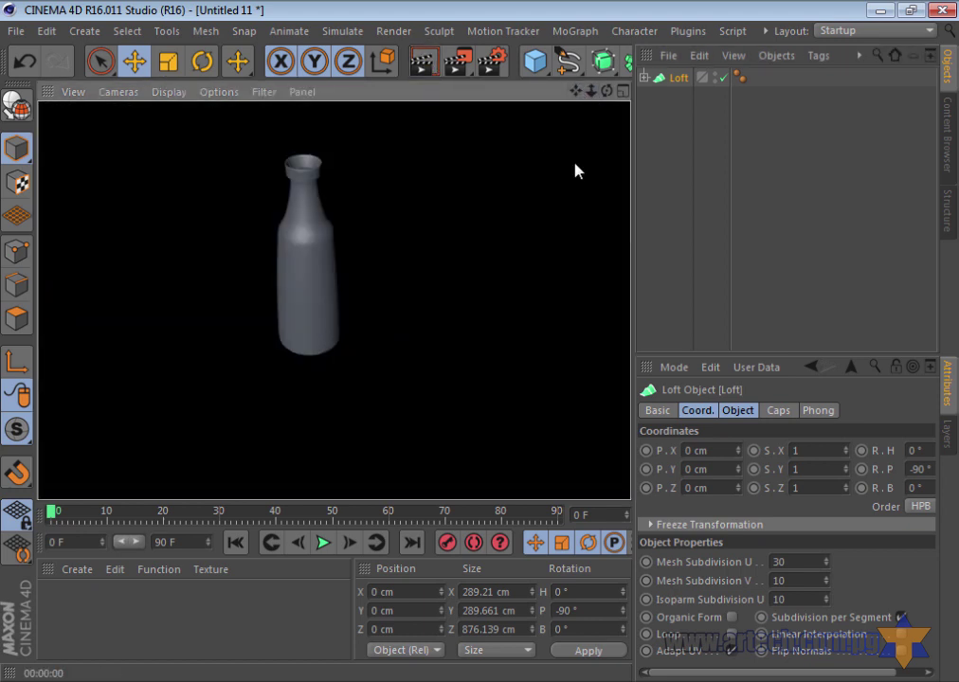